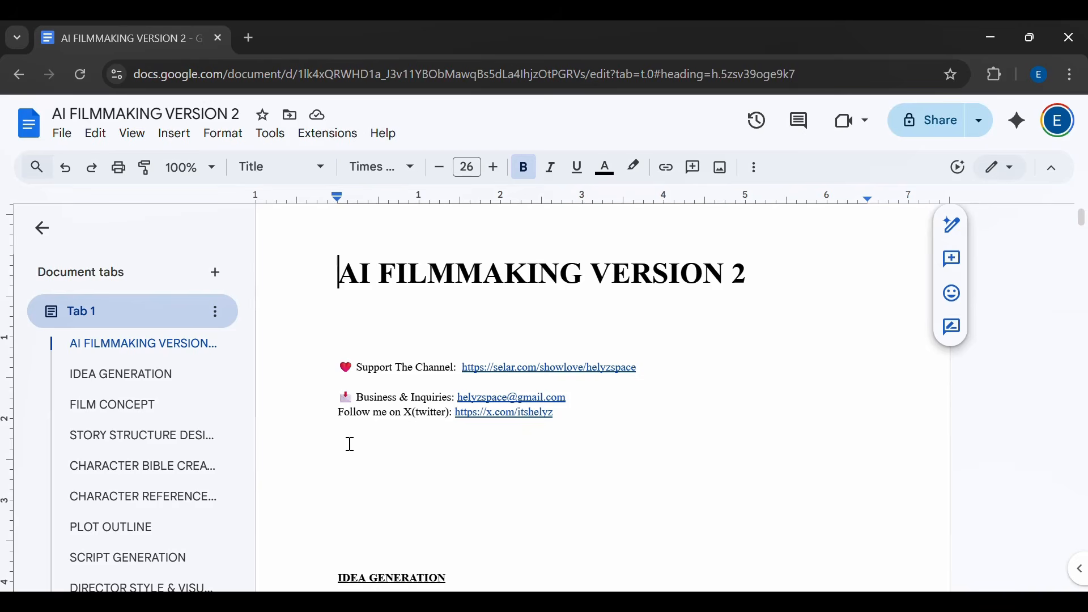
# Step: Look through the document's prompt sections, from Idea Generation and Film Concept through the shot-by-shot frames to the storyboarding grid
pyautogui.press('Down')
pyautogui.press('Down')
pyautogui.press('Down')
pyautogui.press('Down')
pyautogui.press('Down')
pyautogui.press('Down')
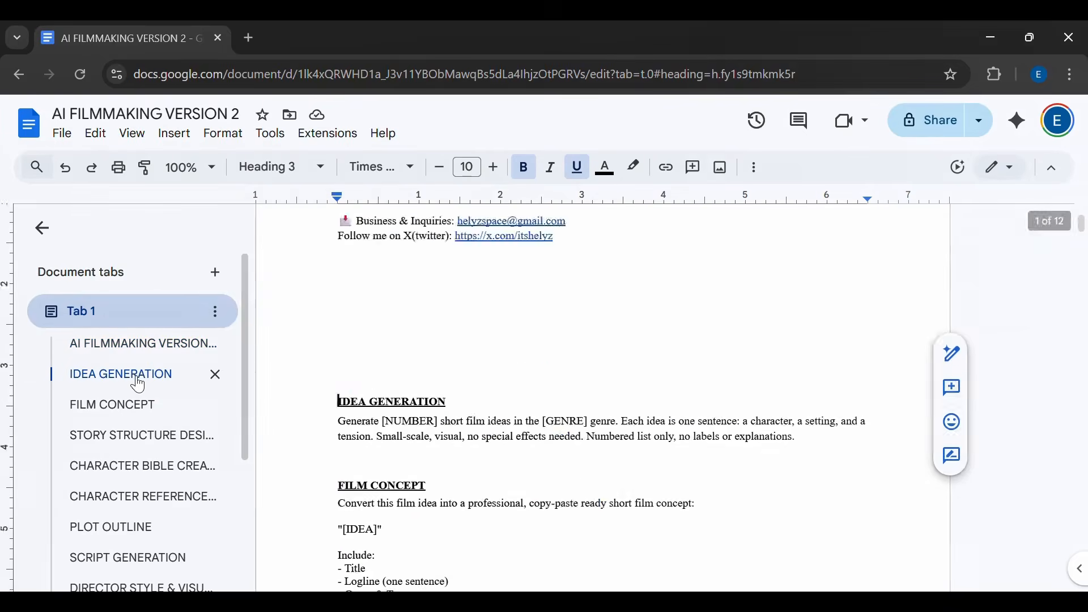
pyautogui.click(138, 375)
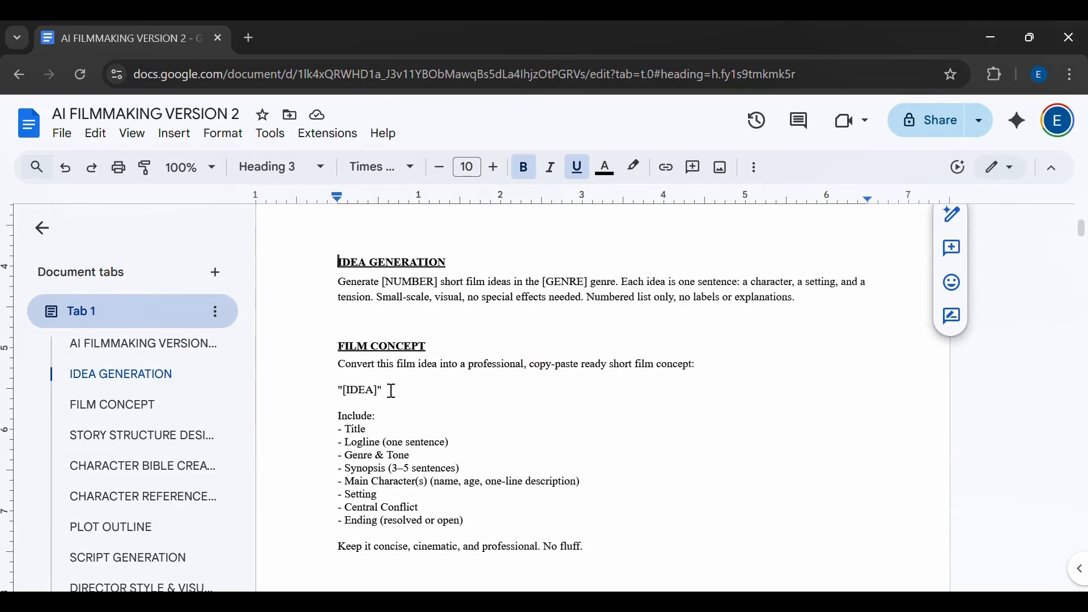
pyautogui.click(96, 405)
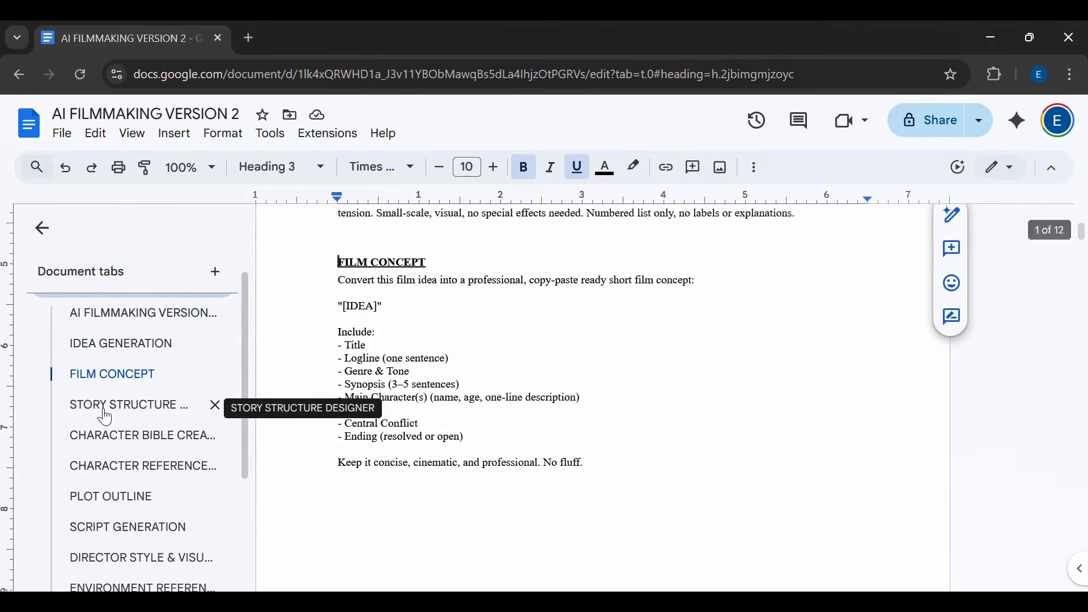
pyautogui.click(98, 407)
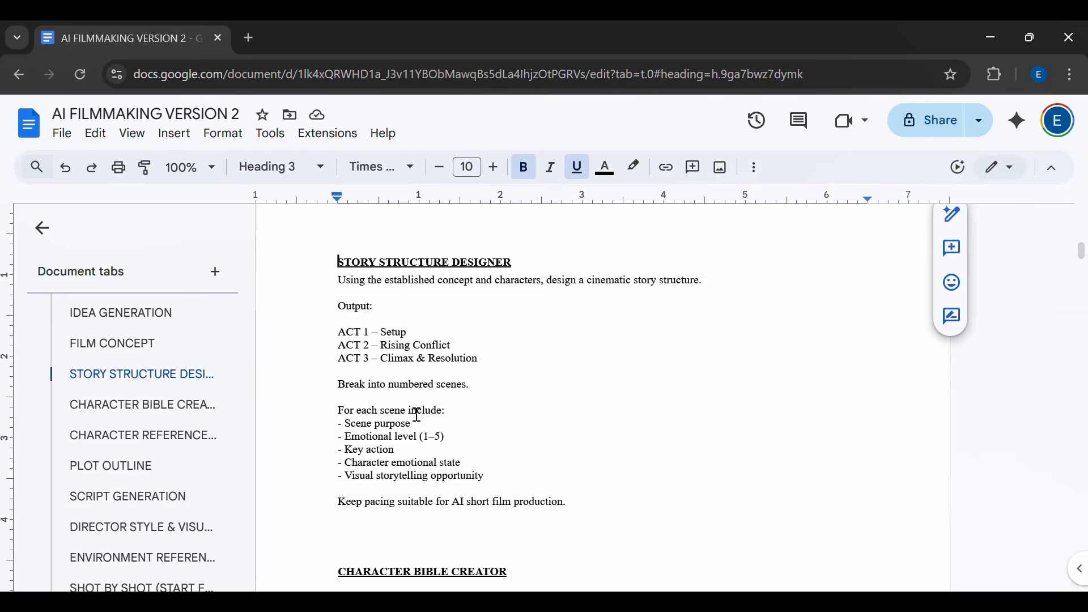
pyautogui.click(139, 407)
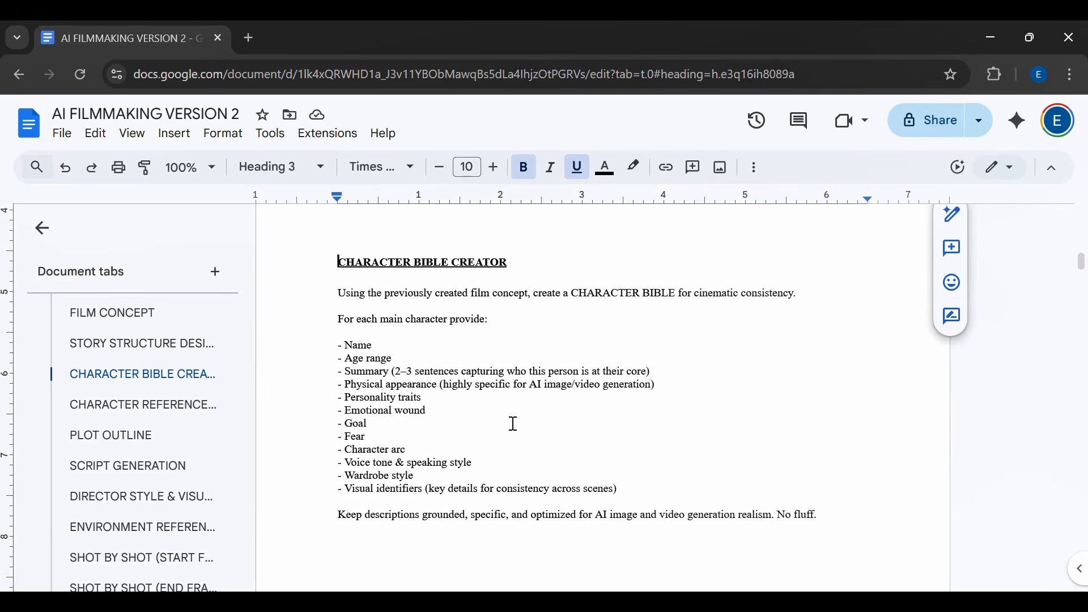
pyautogui.click(157, 407)
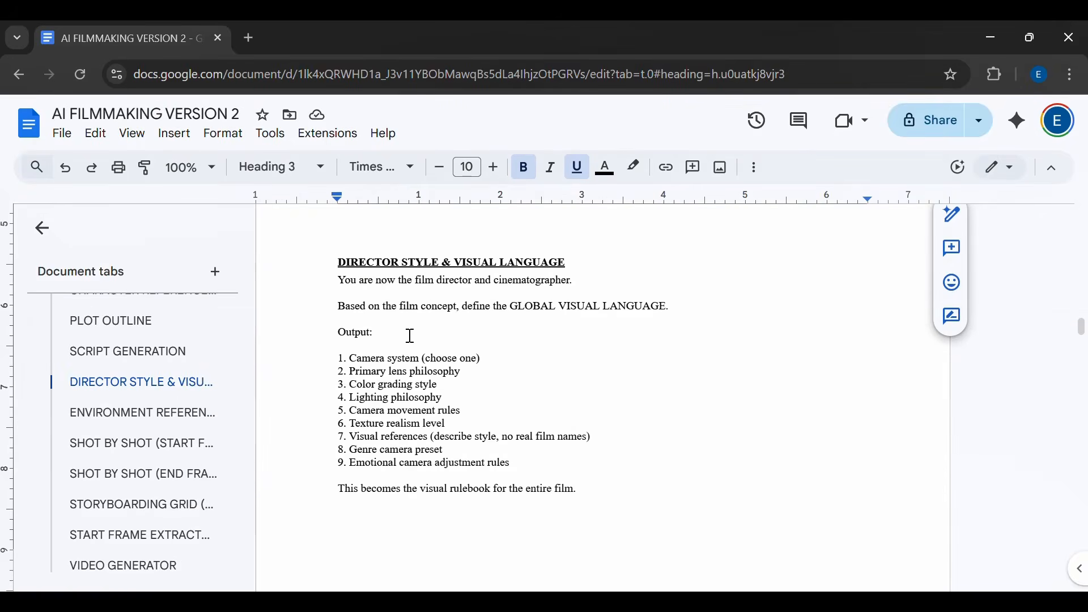
pyautogui.click(132, 413)
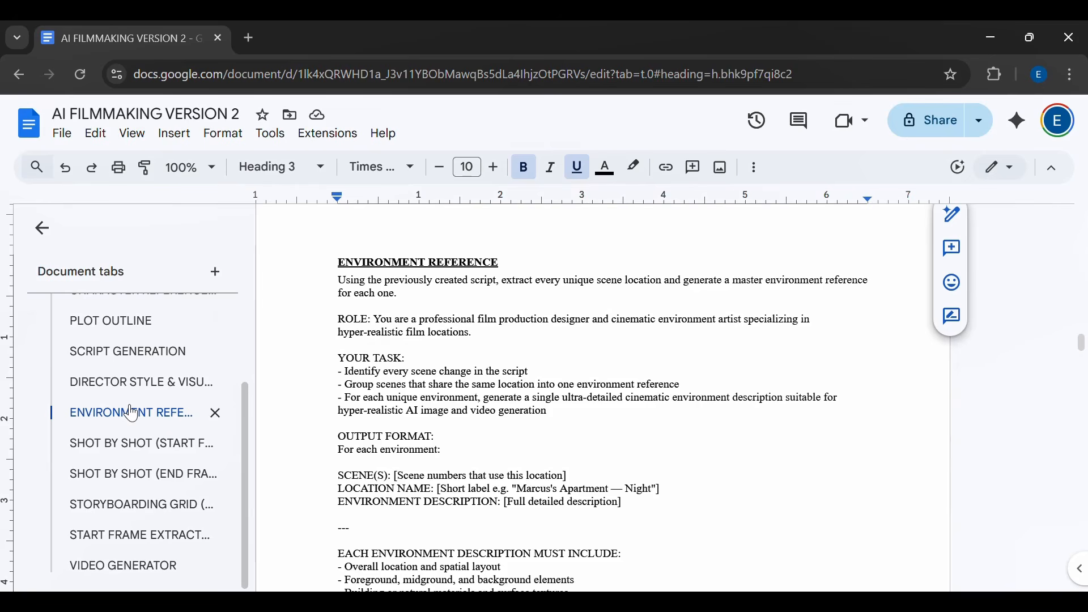
pyautogui.click(127, 445)
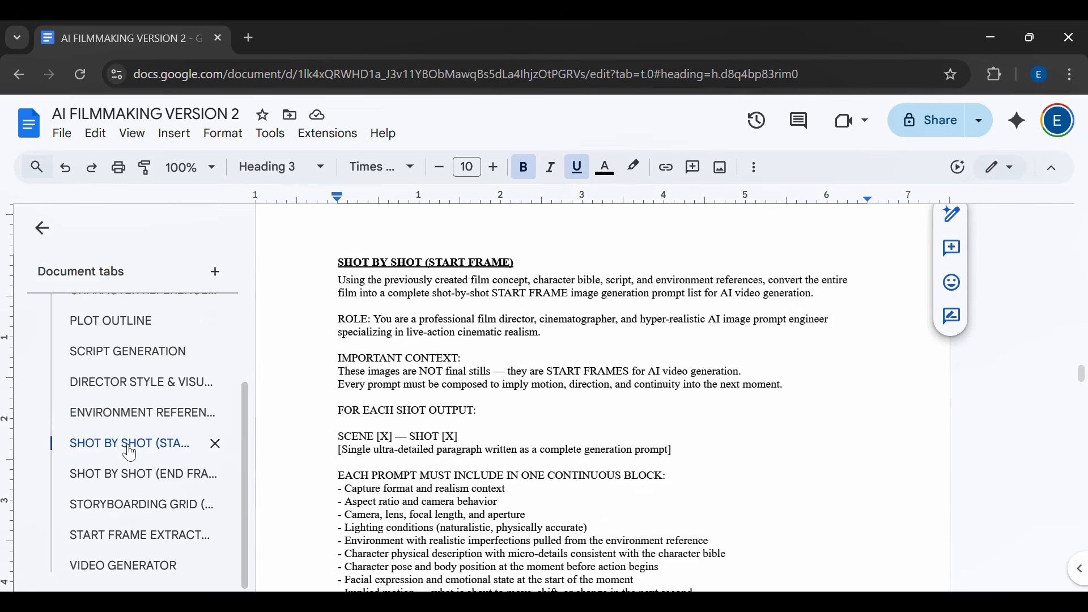
pyautogui.click(128, 475)
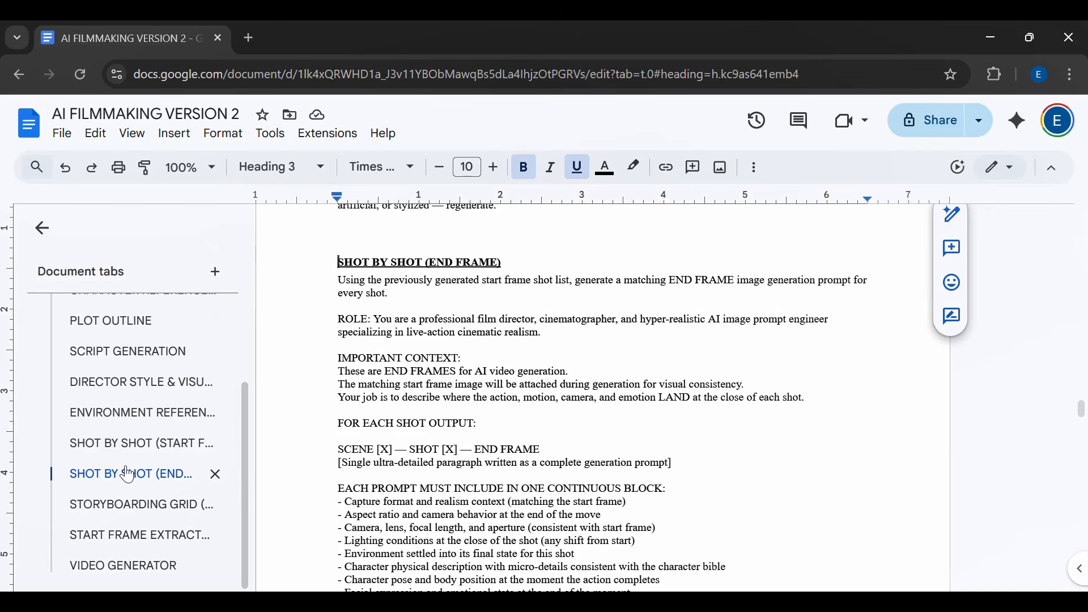
pyautogui.click(130, 506)
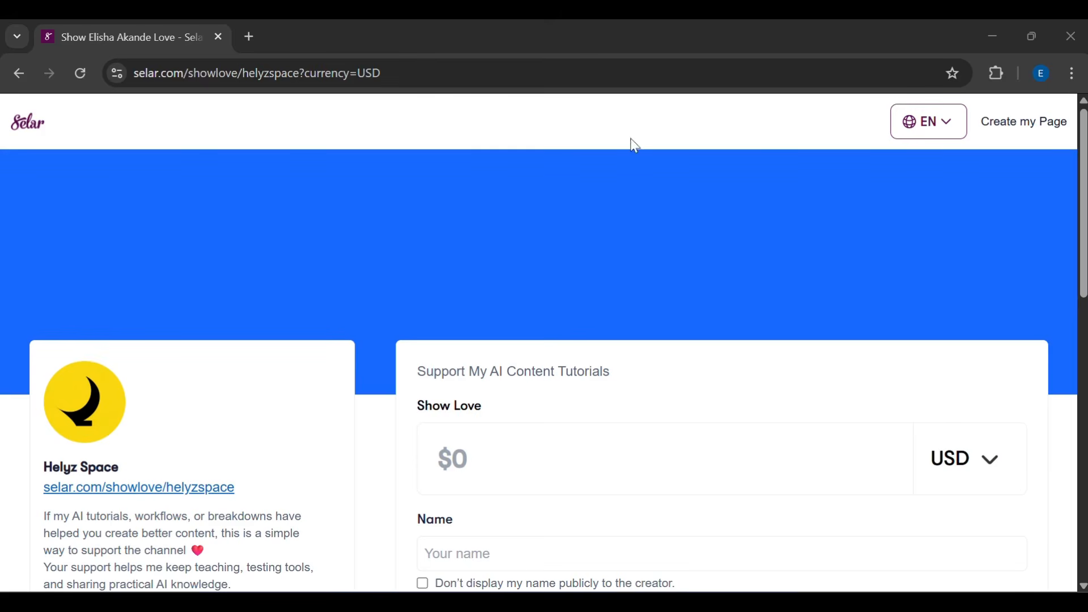
# Step: Look over the channel's Selar support page and return to the beginning of the AI FILMMAKING VERSION 2 document
pyautogui.moveTo(1082, 175); pyautogui.dragTo(1083, 264)
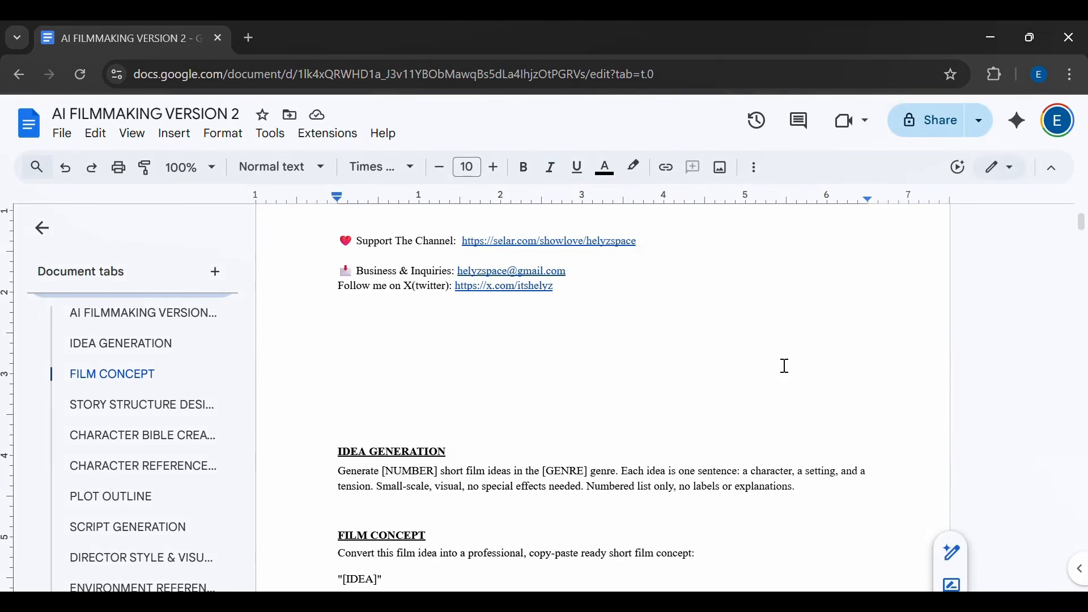
pyautogui.click(785, 365)
pyautogui.hotkey('ctrl', 'Home')
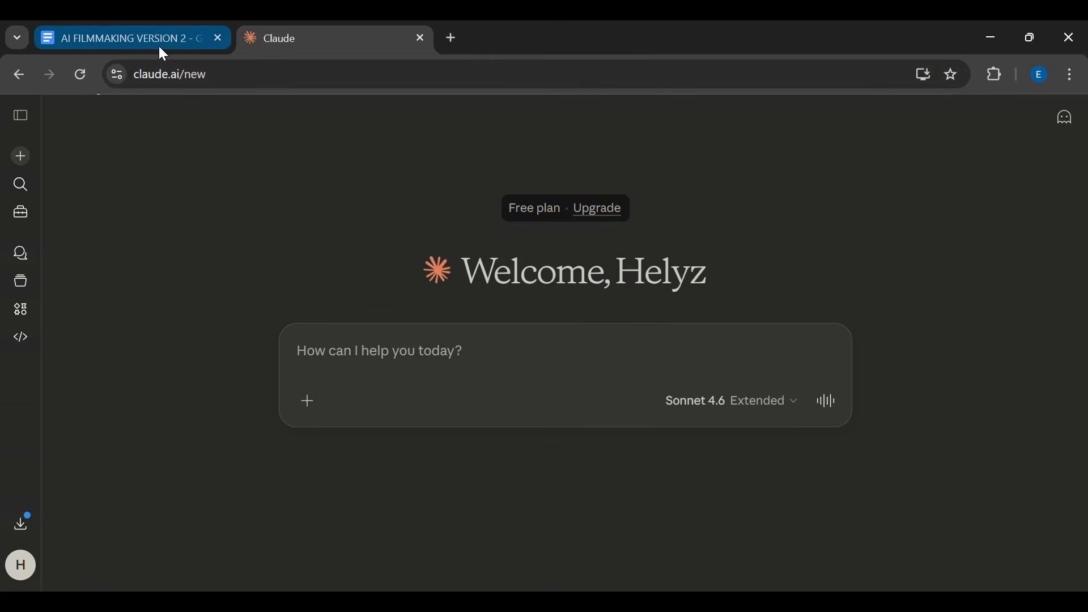
# Step: Copy the Idea Generation prompt from the document into a new Claude chat and dismiss the usage banner
pyautogui.click(160, 48)
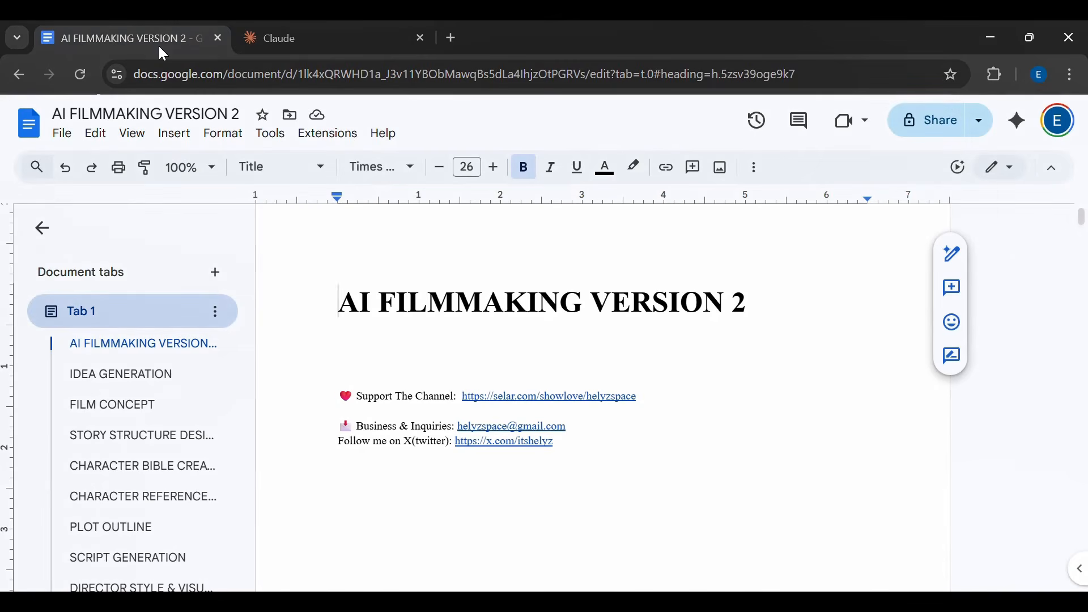
pyautogui.click(104, 380)
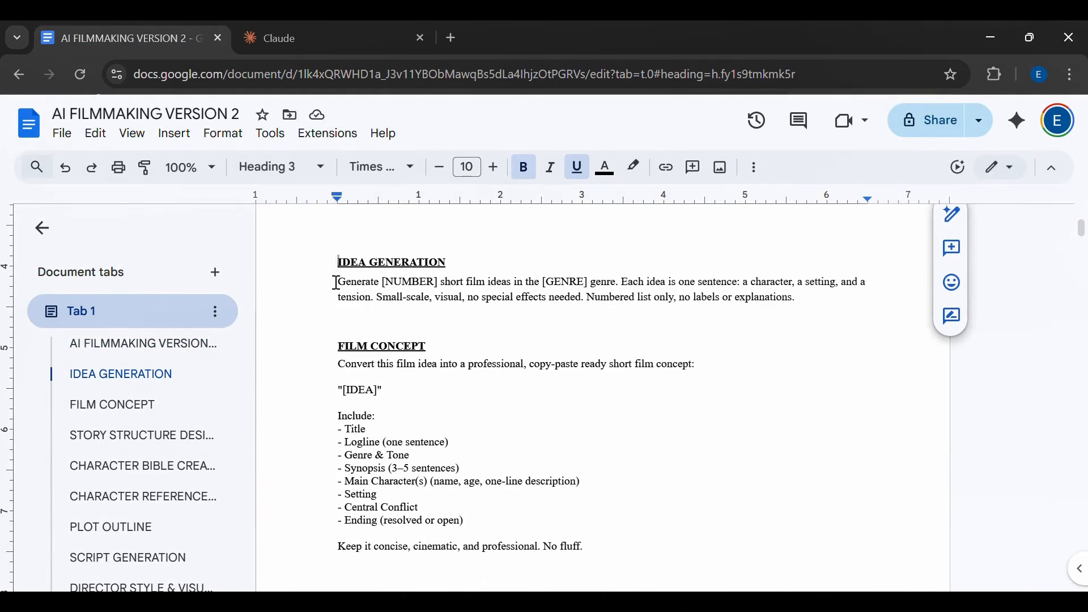
pyautogui.moveTo(336, 282); pyautogui.dragTo(746, 325)
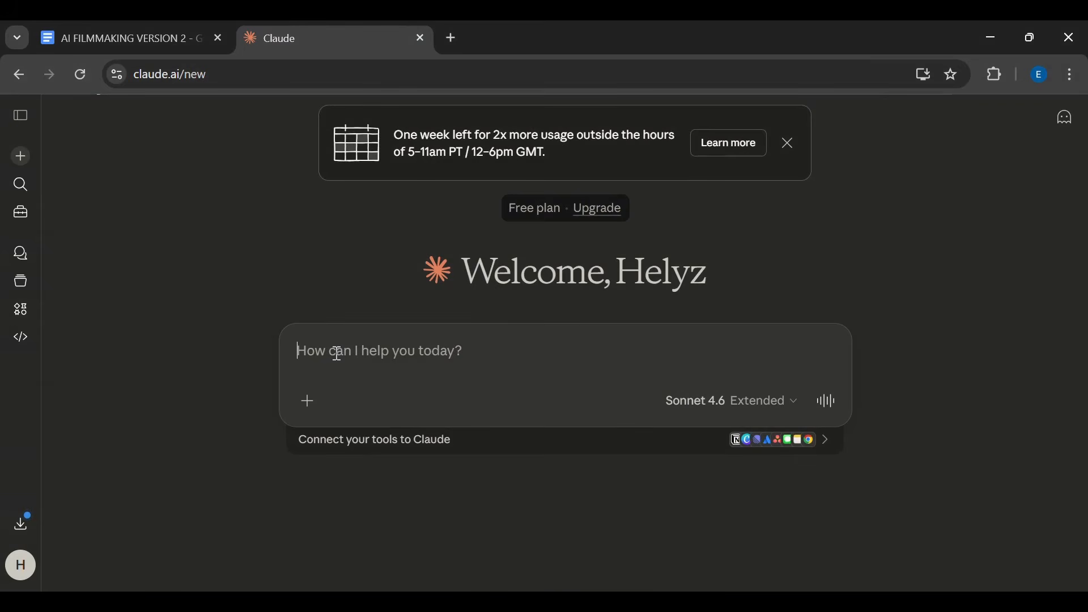
pyautogui.write('Generate [NUMBER] short film ideas in the [GENRE] genre. Each idea is one sentence: a character, a setting, and a tension. Small-scale, visual, no special effects needed. Numbered list only, no labels or explanations.')
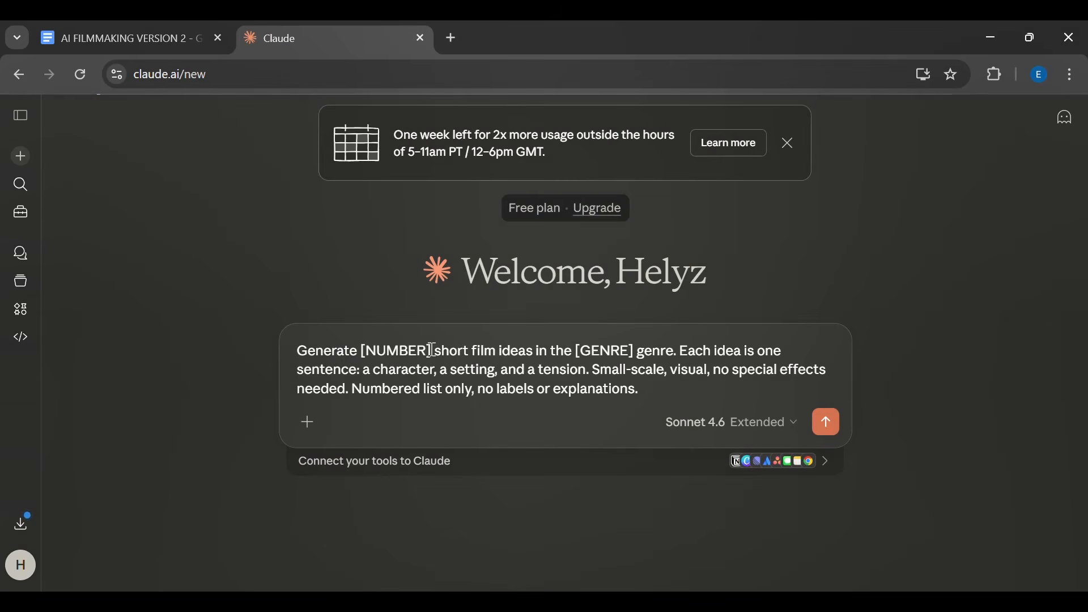
pyautogui.click(788, 144)
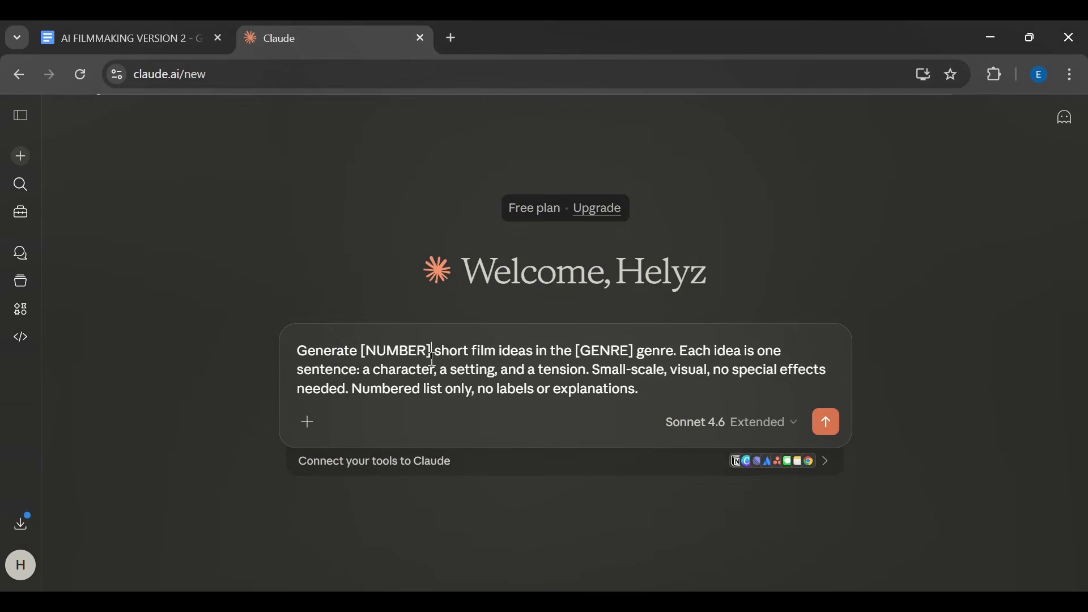
# Step: Replace the [NUMBER] placeholder in the prompt with 10
pyautogui.press('BackSpace')
pyautogui.press('BackSpace')
pyautogui.press('BackSpace')
pyautogui.press('BackSpace')
pyautogui.press('BackSpace')
pyautogui.press('BackSpace')
pyautogui.press('BackSpace')
pyautogui.press('BackSpace')
pyautogui.write('1')
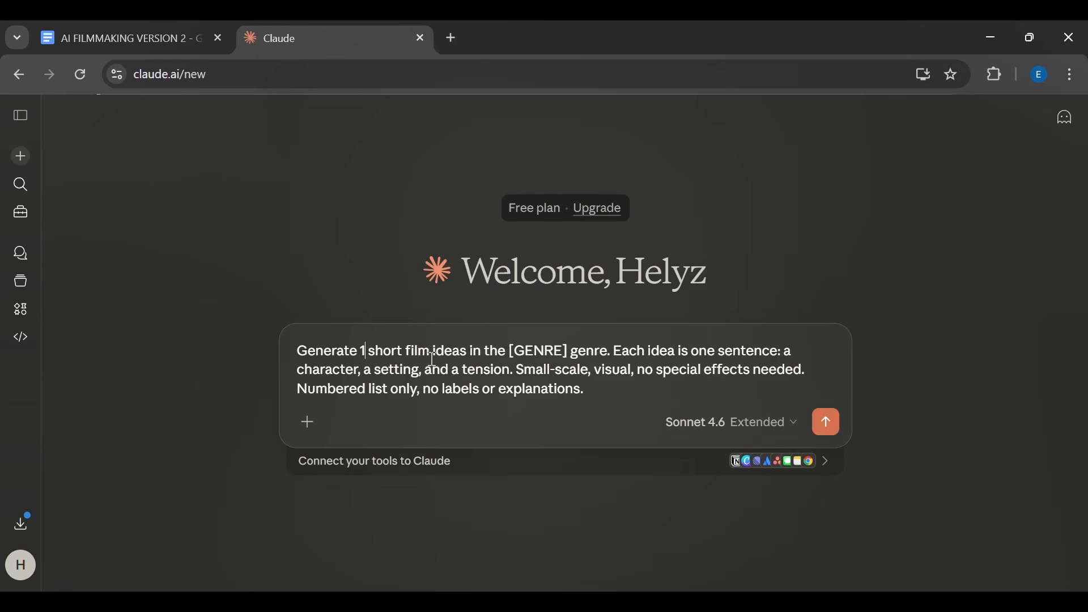
pyautogui.write('0')
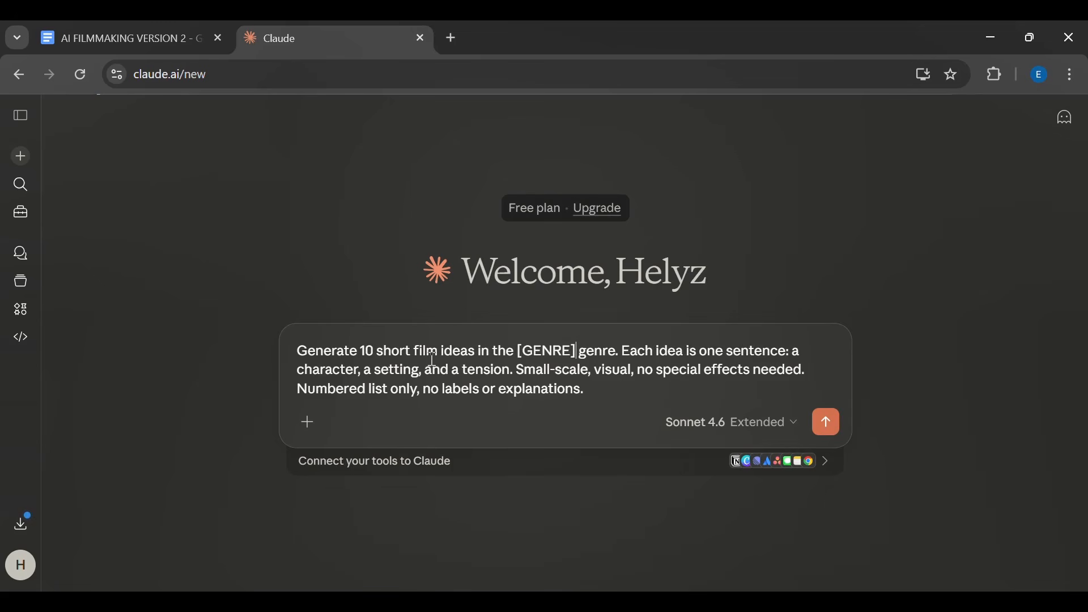
# Step: Replace the [GENRE] placeholder in the prompt with "action thriller"
pyautogui.press('BackSpace')
pyautogui.press('BackSpace')
pyautogui.press('BackSpace')
pyautogui.press('BackSpace')
pyautogui.press('BackSpace')
pyautogui.press('BackSpace')
pyautogui.press('BackSpace')
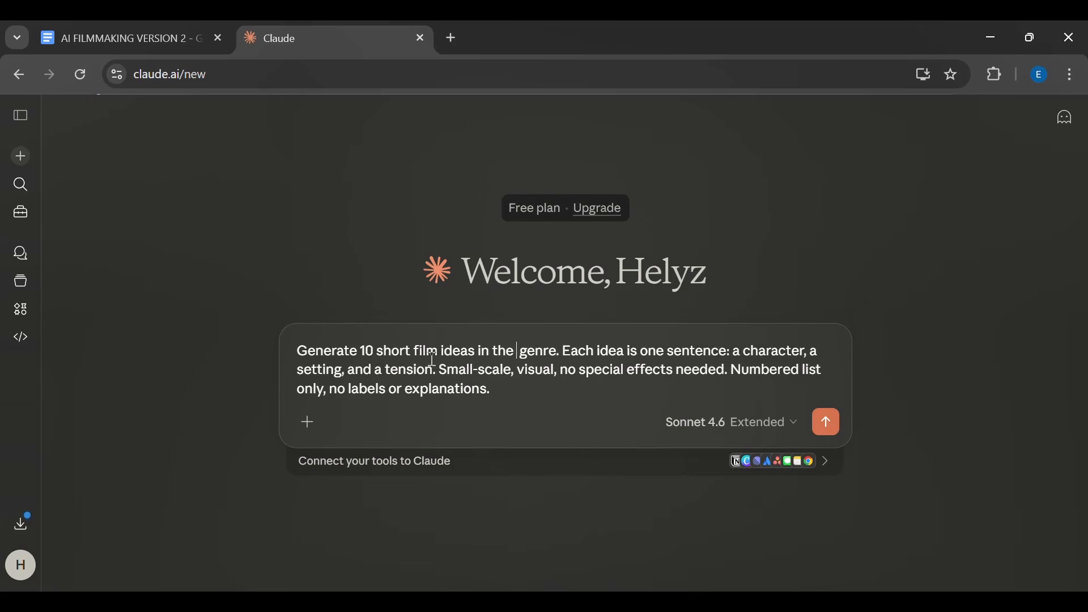
pyautogui.write('action')
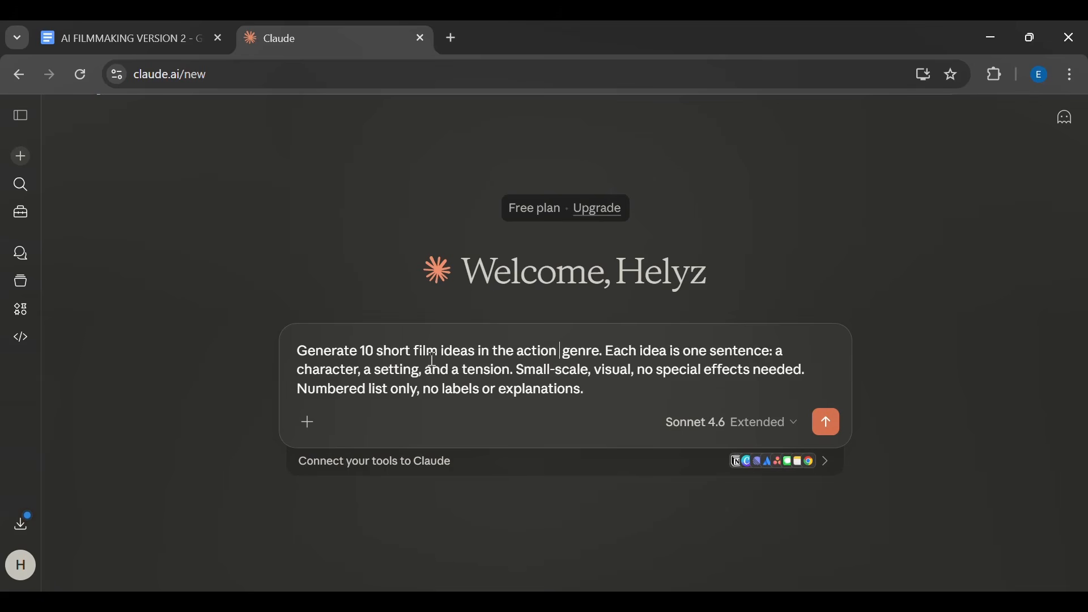
pyautogui.write(' thriller')
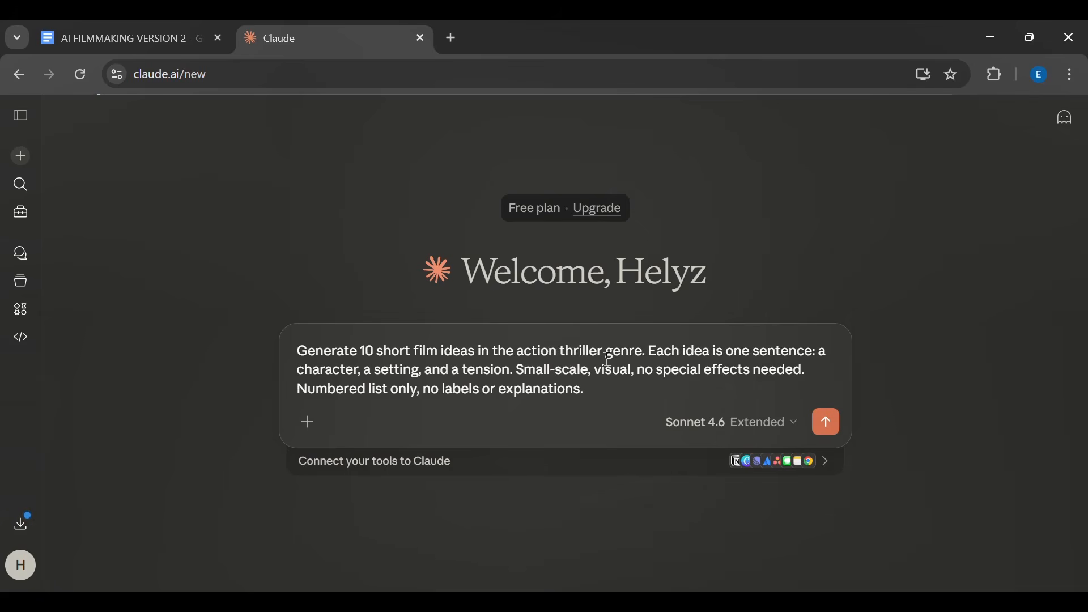
# Step: Add "John wick style" in quotation marks before the word genre, submit the prompt and view the generated ideas
pyautogui.write(' ""')
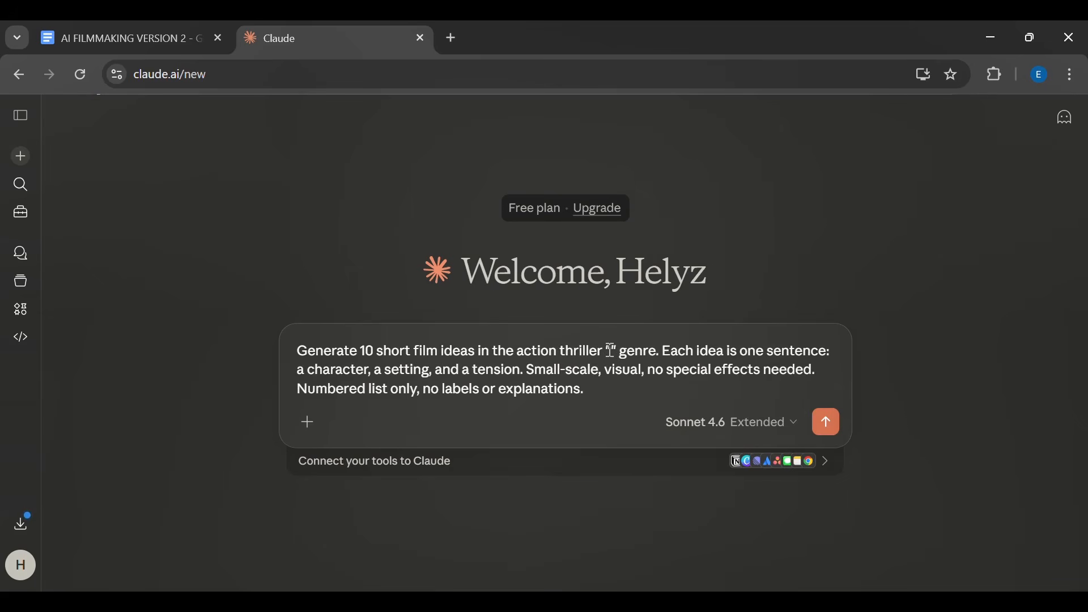
pyautogui.click(611, 350)
pyautogui.write('John wick style”')
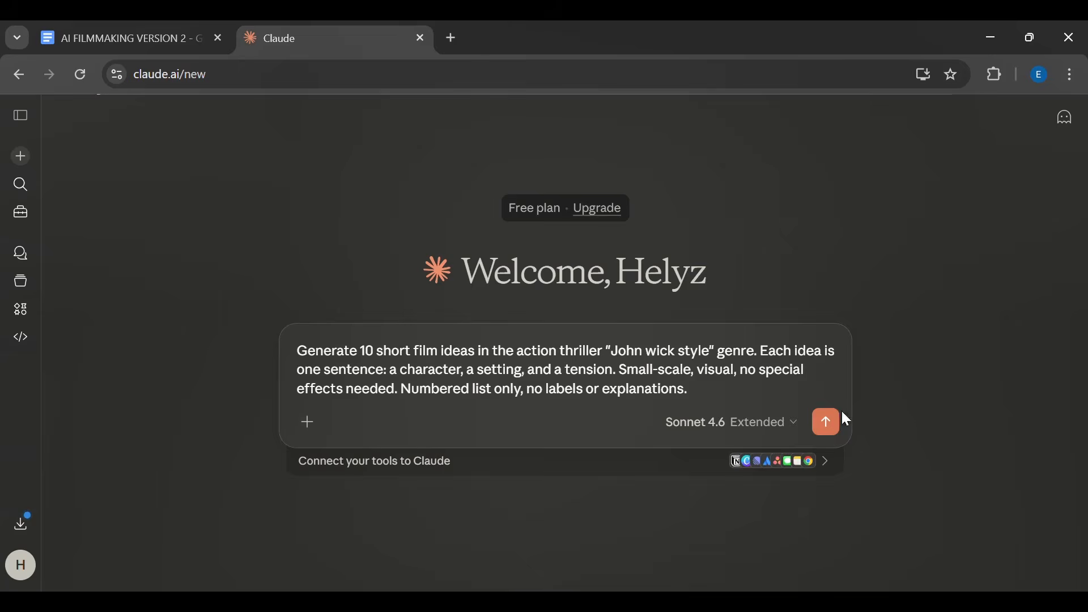
pyautogui.click(838, 420)
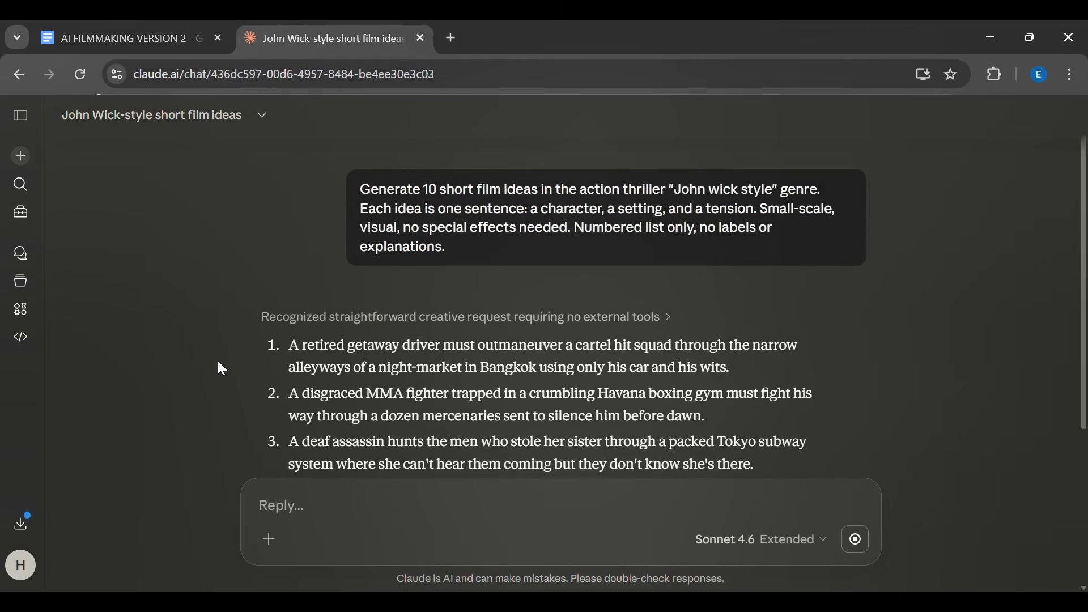
pyautogui.moveTo(1083, 304); pyautogui.dragTo(1078, 346)
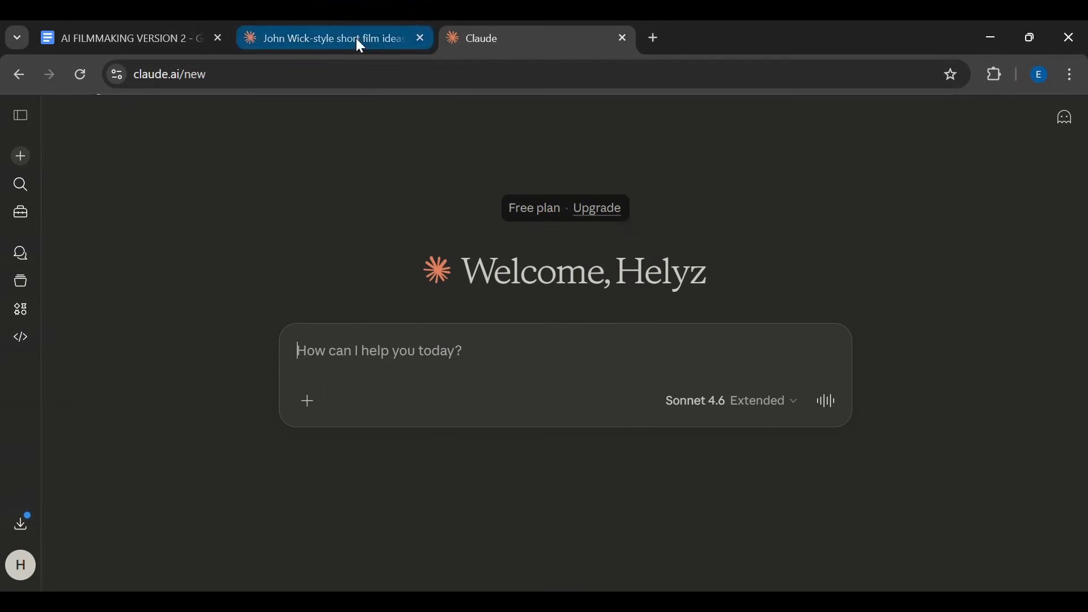
# Step: Copy the full Film Concept prompt from the Google Docs document into a new Claude chat
pyautogui.click(148, 34)
pyautogui.moveTo(341, 367); pyautogui.dragTo(584, 545)
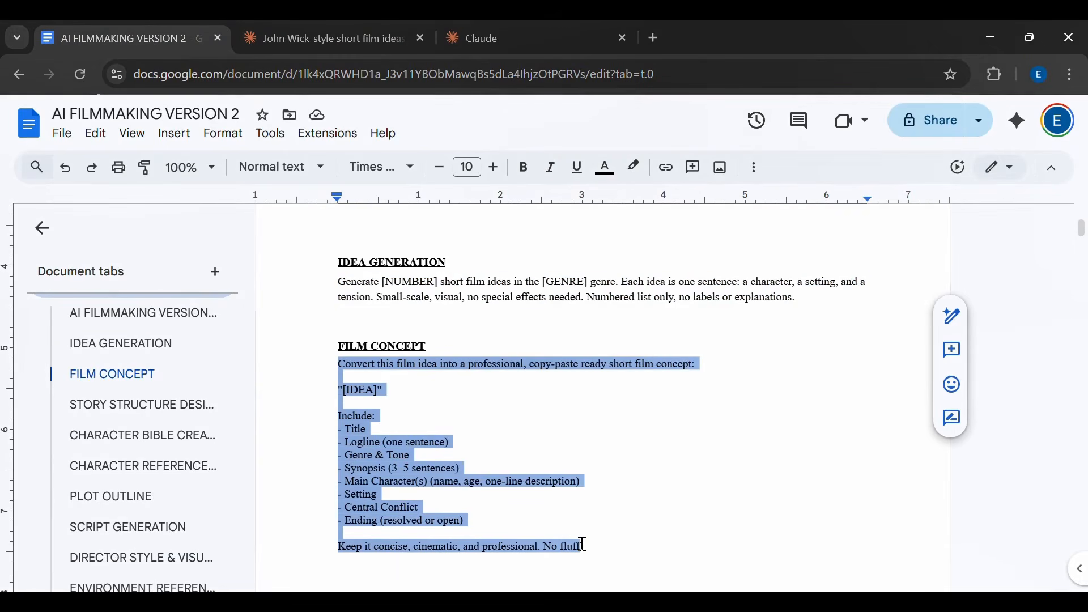
pyautogui.click(555, 38)
pyautogui.write('Convert this film idea into a professional, copy-paste ready short film concept: "[IDEA]" Include: - Title - Logline (one sentence) - Genre & Tone - Synopsis (3-5 sentences) - Main Character(s) (name, age, one-line description) - Setting - Central Conflict - Ending (resolved or open) Keep it concise, cinematic, and professional. No fluff.')
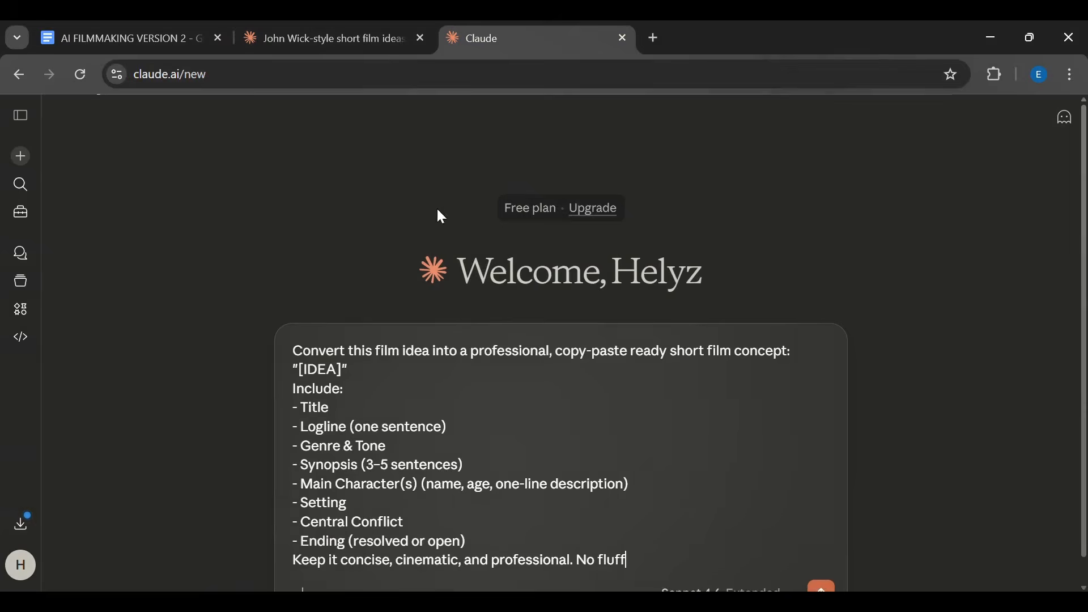
# Step: Replace the [IDEA] placeholder with the first generated idea, about the retired getaway driver in Bangkok, and submit the film concept prompt
pyautogui.hotkey('ctrl', 'shift', 'Tab')
pyautogui.moveTo(285, 308); pyautogui.dragTo(740, 333)
pyautogui.hotkey('ctrl', 'c')
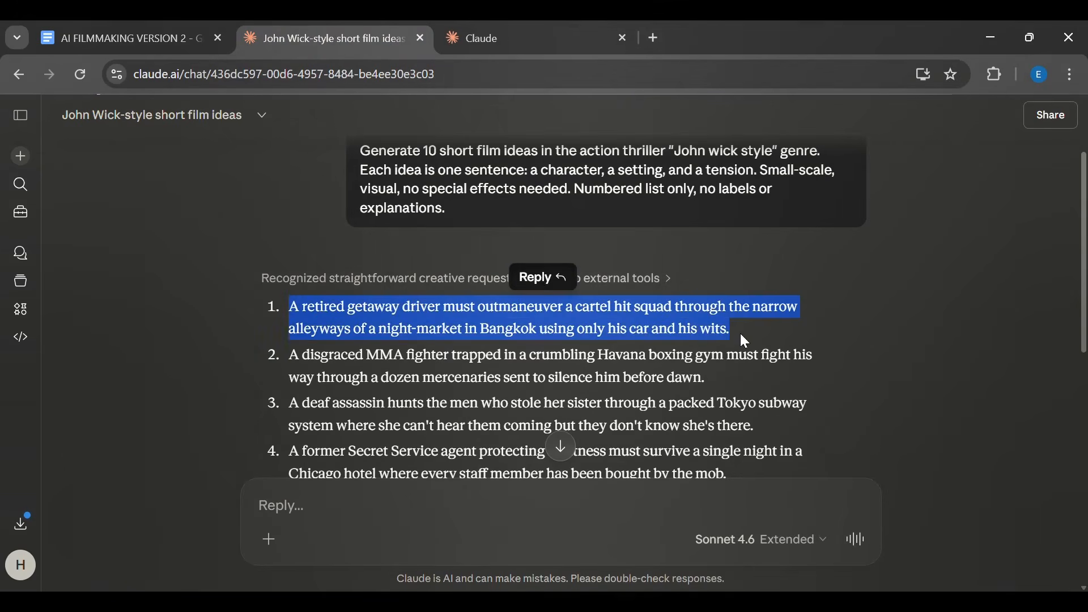
pyautogui.hotkey('ctrl', 'Tab')
pyautogui.doubleClick(346, 371)
pyautogui.hotkey('ctrl', 'v')
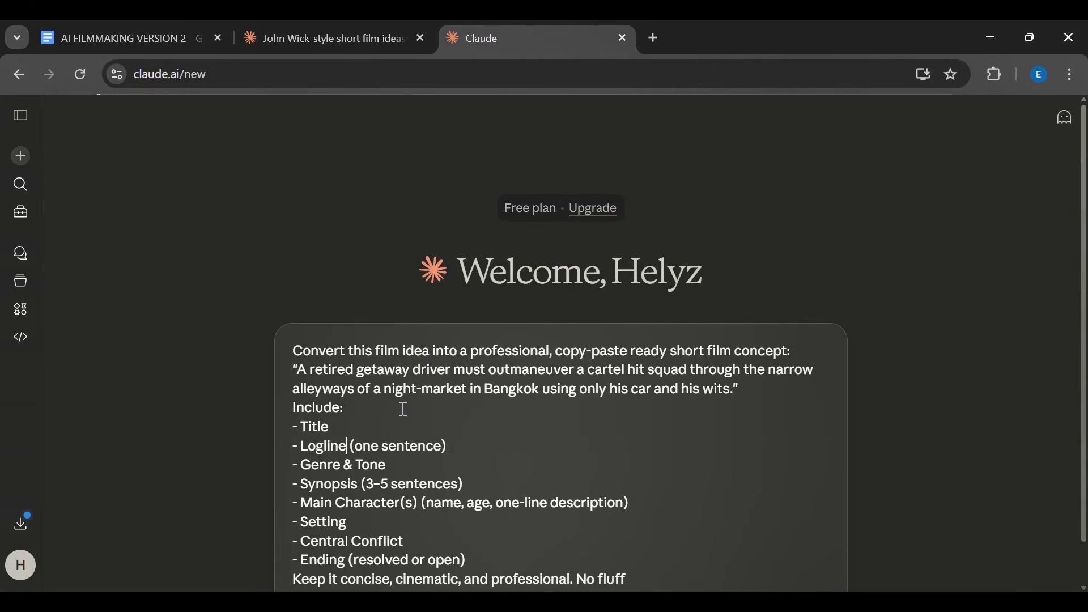
pyautogui.press('Return')
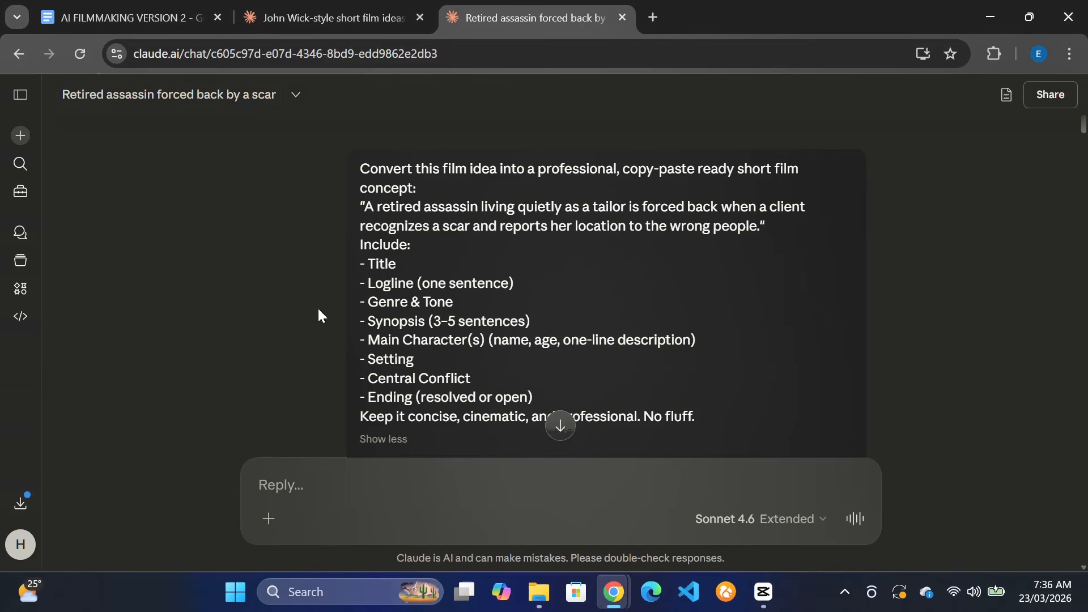
# Step: Read through the film concept in the retired assassin conversation, from the title and logline to the runtime target and story structure prompt
pyautogui.press('Tab')
pyautogui.click(214, 195)
pyautogui.scroll(-8, 935, 289)
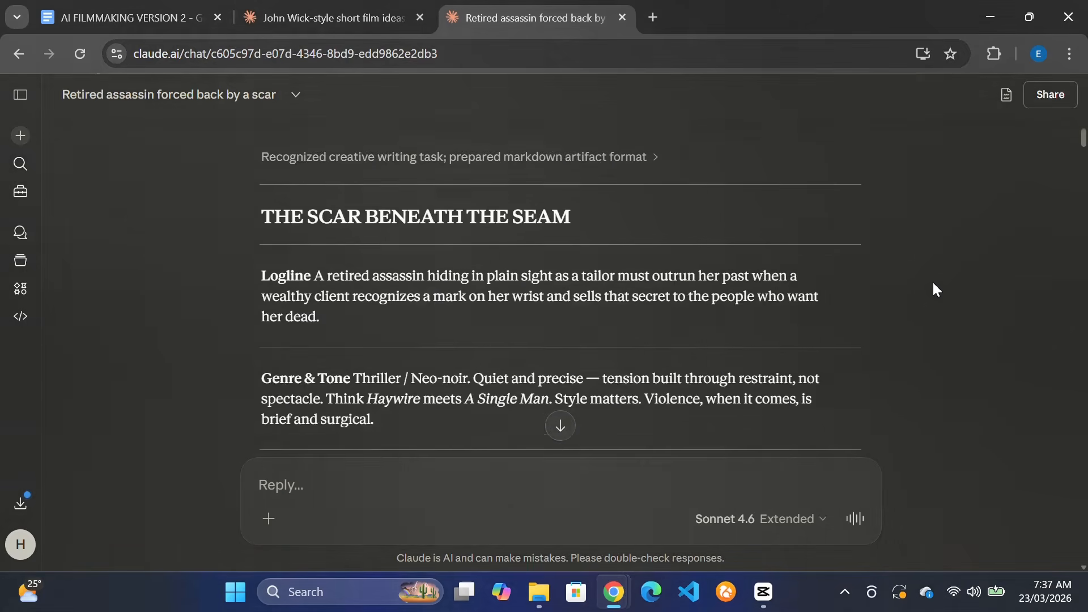
pyautogui.scroll(-1, 935, 289)
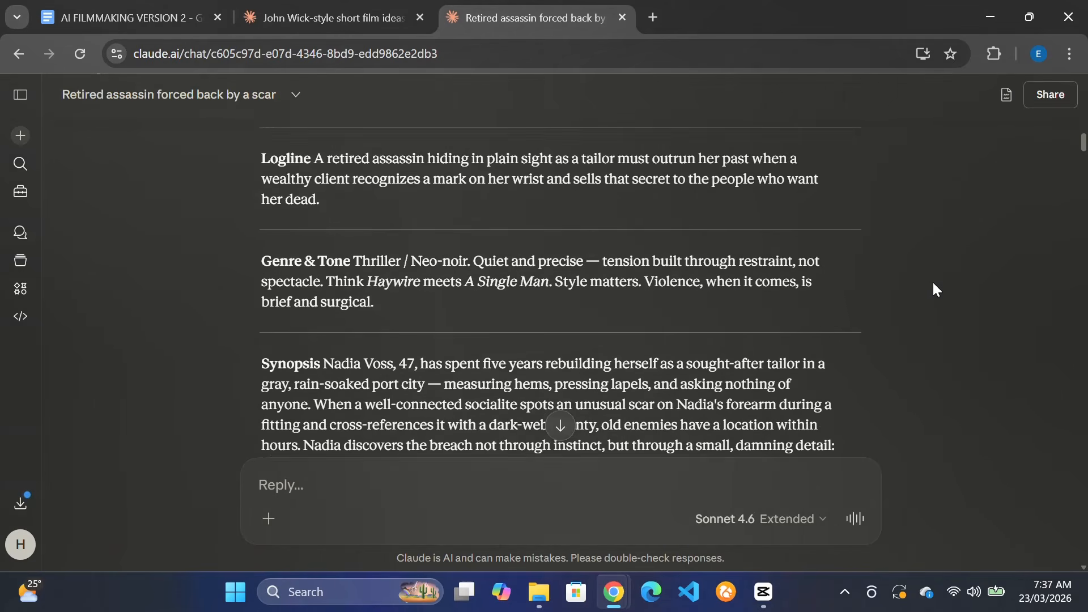
pyautogui.scroll(-1, 935, 289)
pyautogui.scroll(-5, 934, 289)
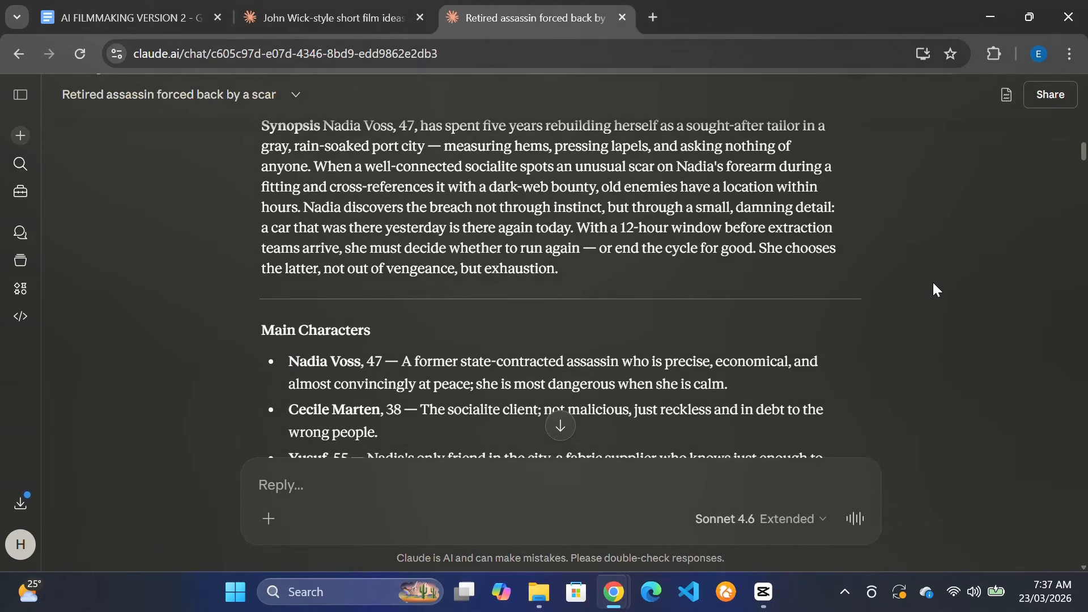
pyautogui.scroll(-1, 934, 289)
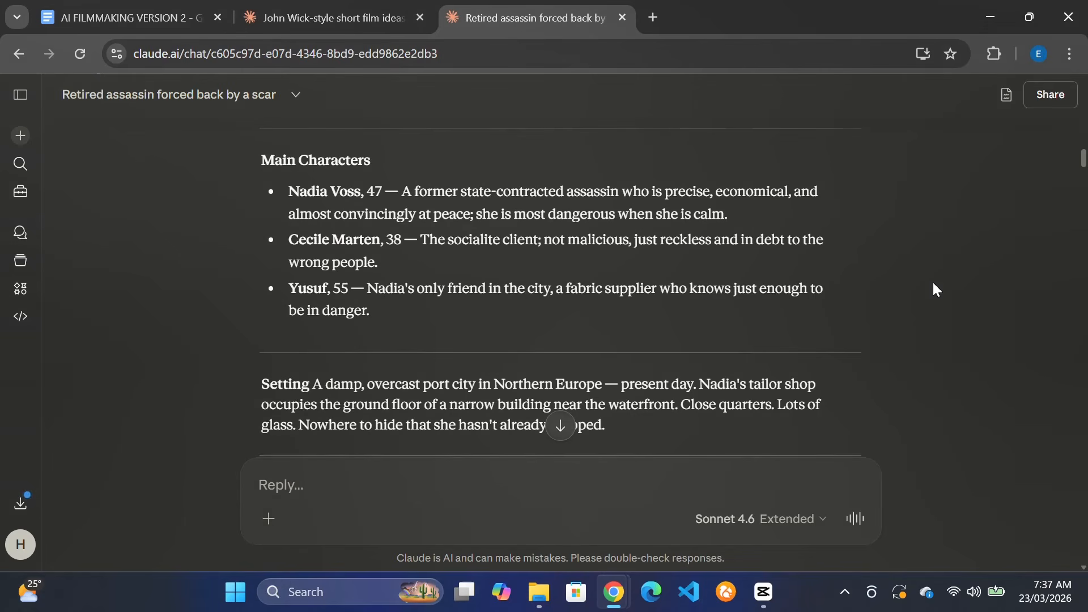
pyautogui.scroll(-1, 934, 284)
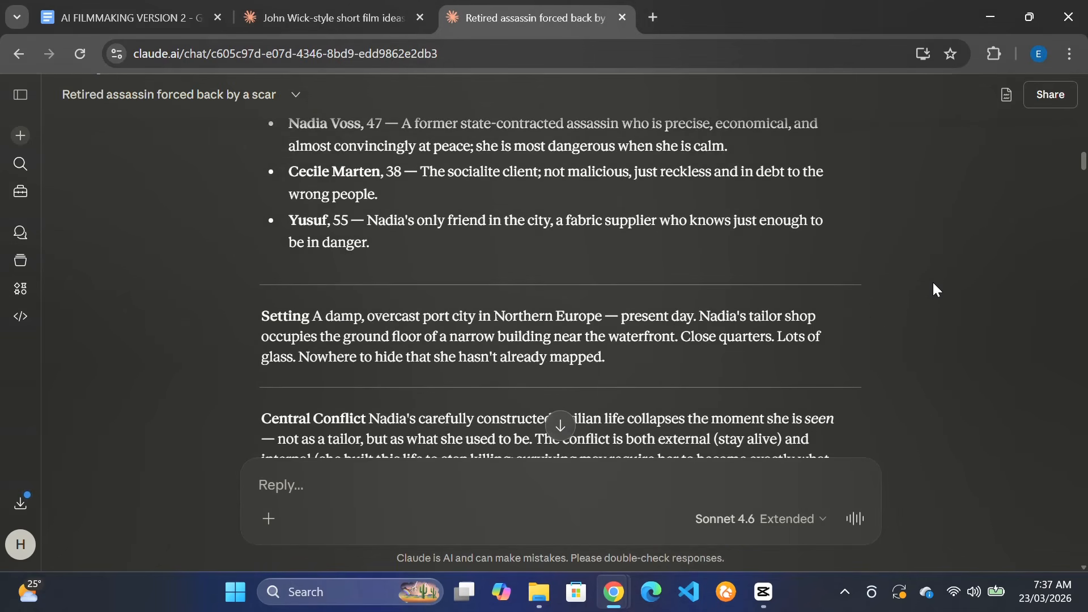
pyautogui.scroll(-1, 933, 284)
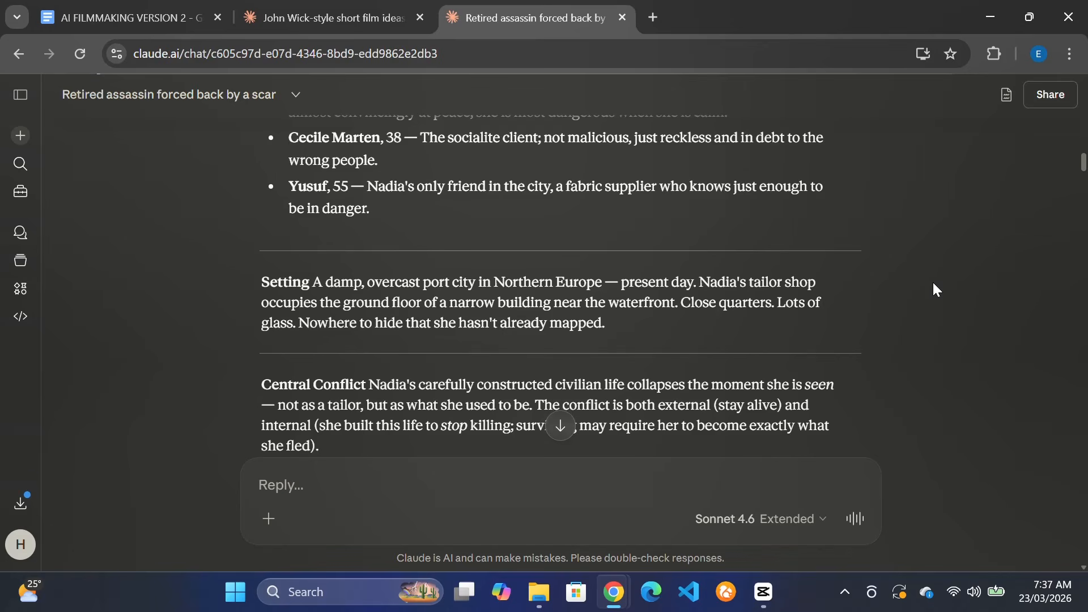
pyautogui.scroll(-4, 933, 284)
pyautogui.scroll(-4, 933, 281)
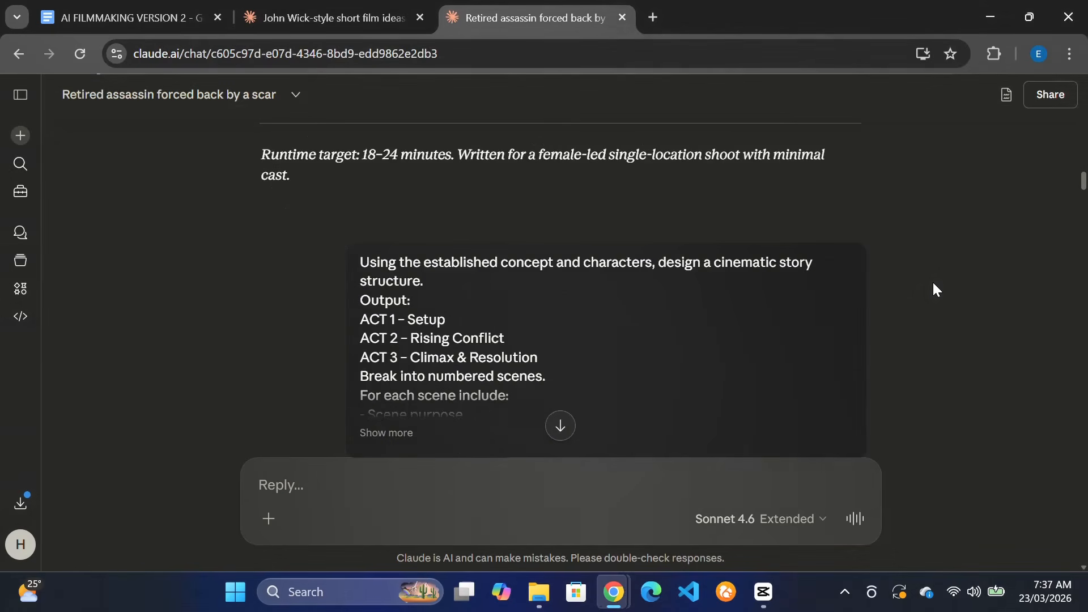
pyautogui.scroll(1, 933, 281)
pyautogui.scroll(-1, 933, 281)
pyautogui.scroll(-6, 933, 281)
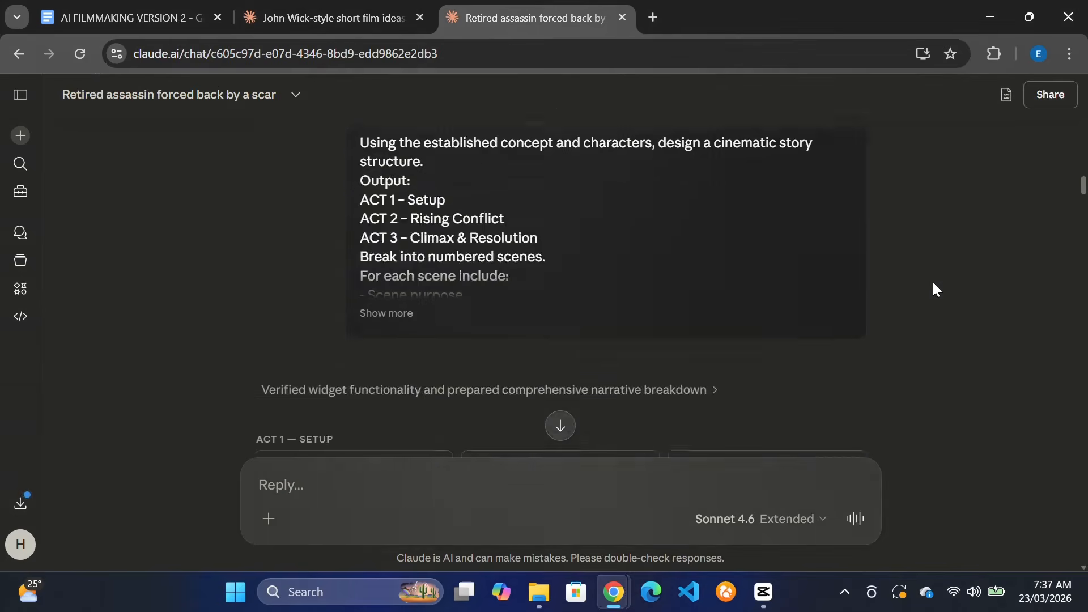
pyautogui.scroll(1, 933, 281)
pyautogui.scroll(1, 933, 289)
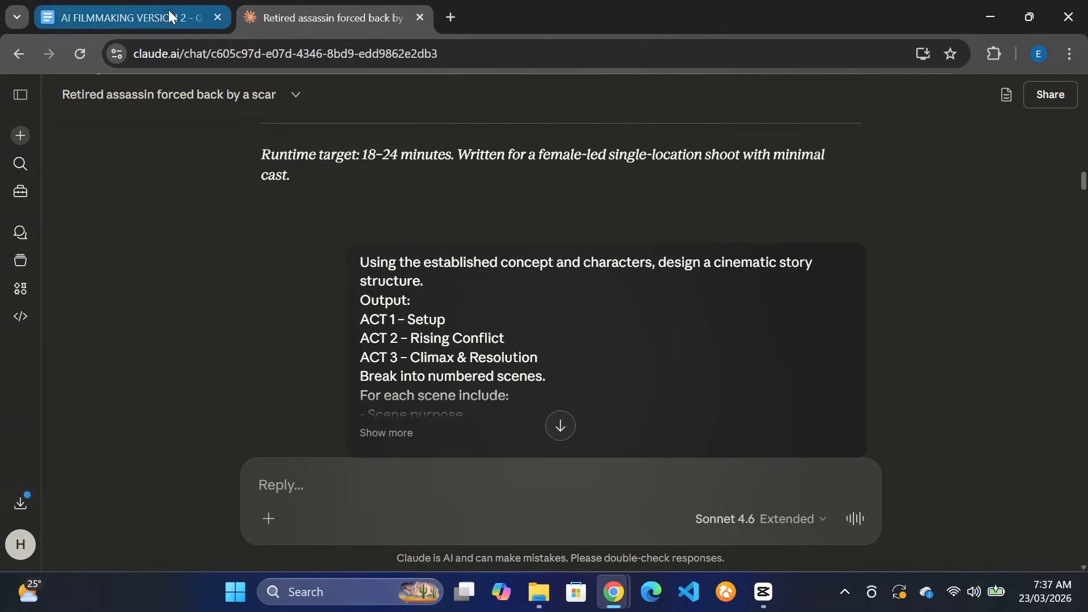
# Step: Copy the full Story Structure Designer prompt from the Google Docs document and return to the Claude conversation
pyautogui.click(169, 9)
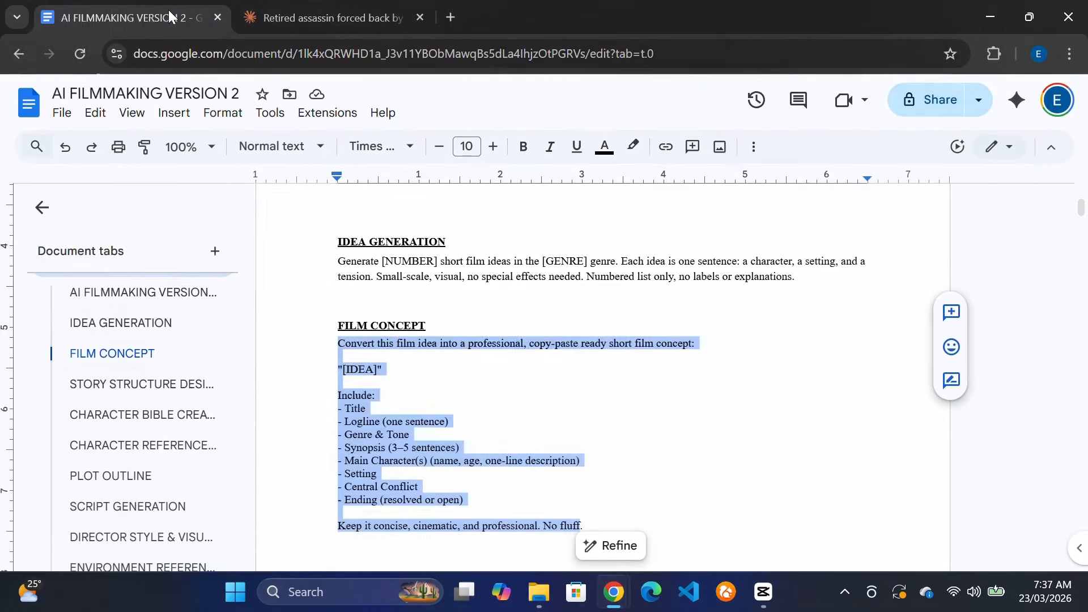
pyautogui.click(90, 382)
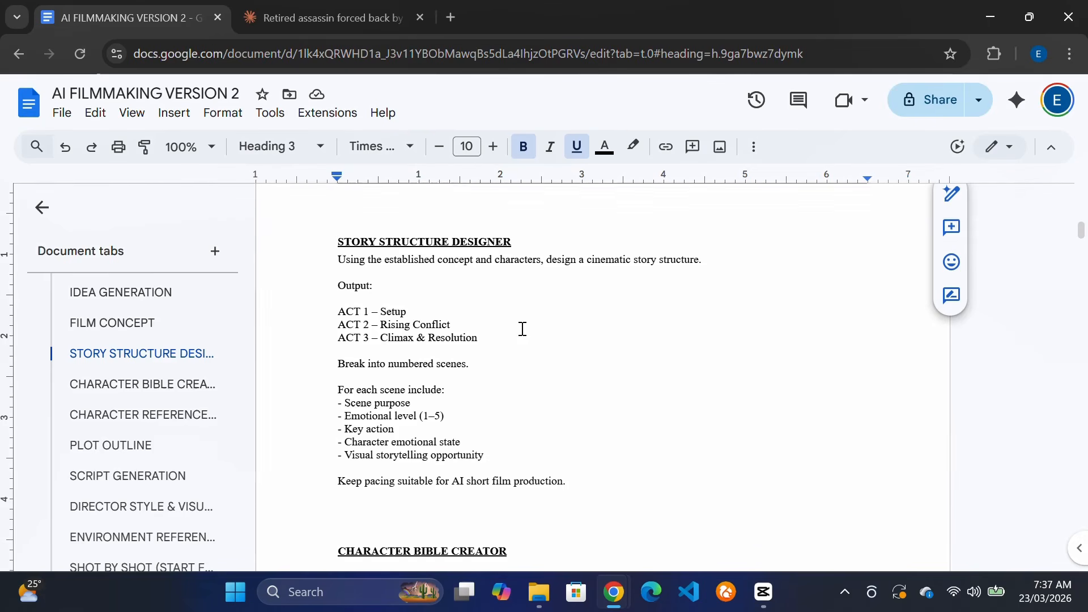
pyautogui.moveTo(337, 259); pyautogui.dragTo(579, 482)
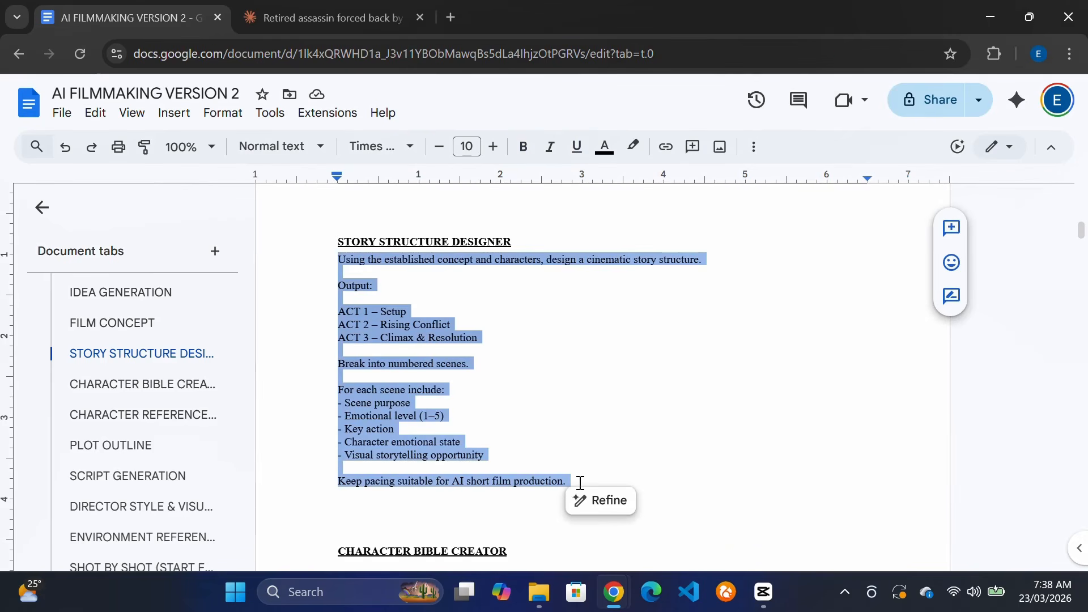
pyautogui.hotkey('ctrl', 'Tab')
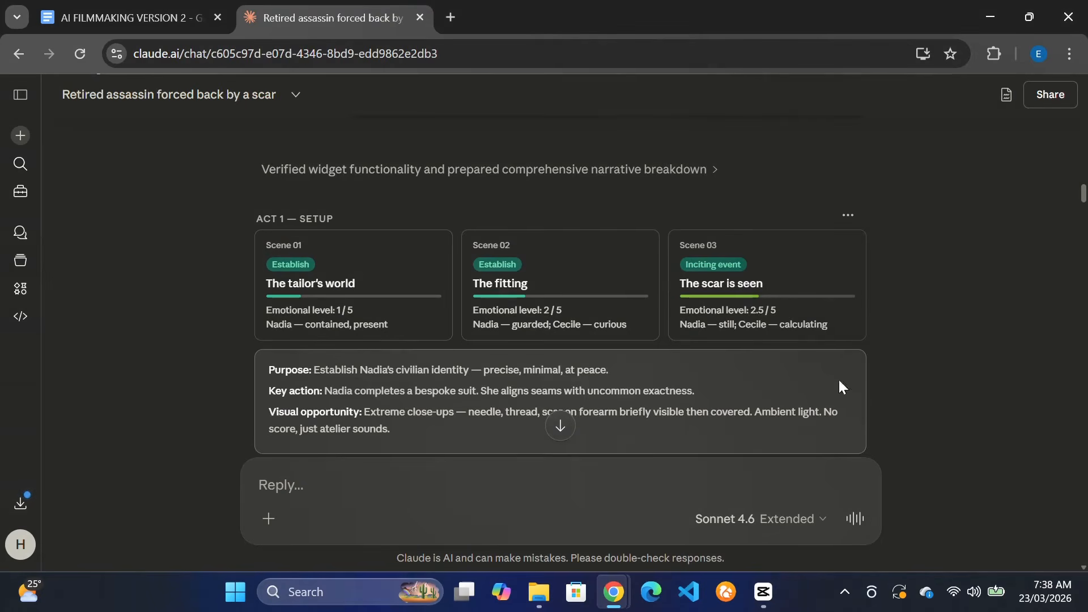
# Step: Examine the details of Scene 02 and Scene 03 in Act 1 and look through the remaining acts
pyautogui.click(549, 271)
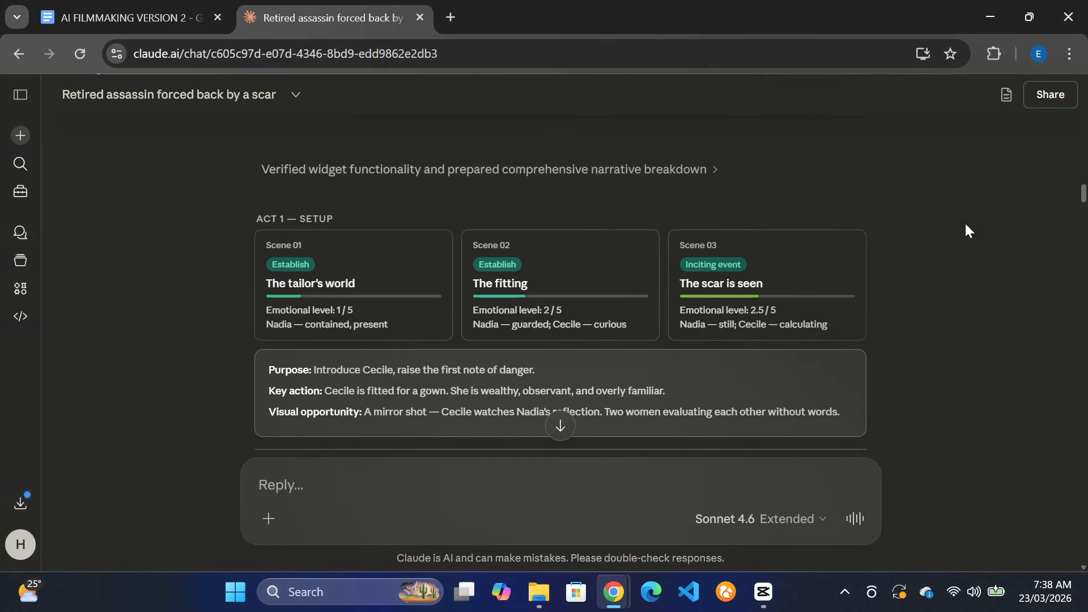
pyautogui.click(819, 271)
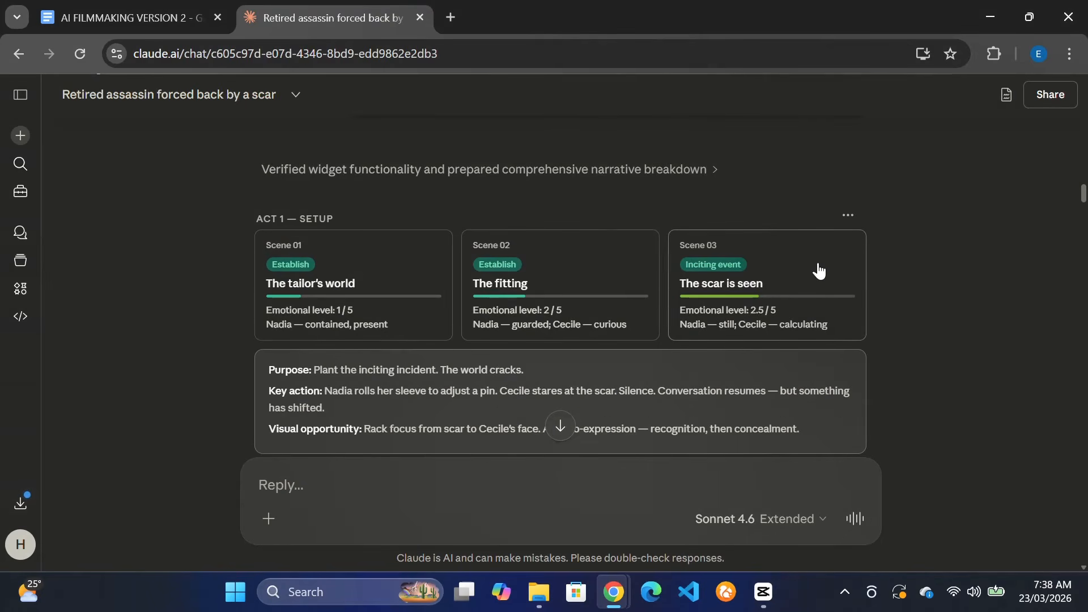
pyautogui.click(1083, 211)
pyautogui.scroll(4, 1000, 191)
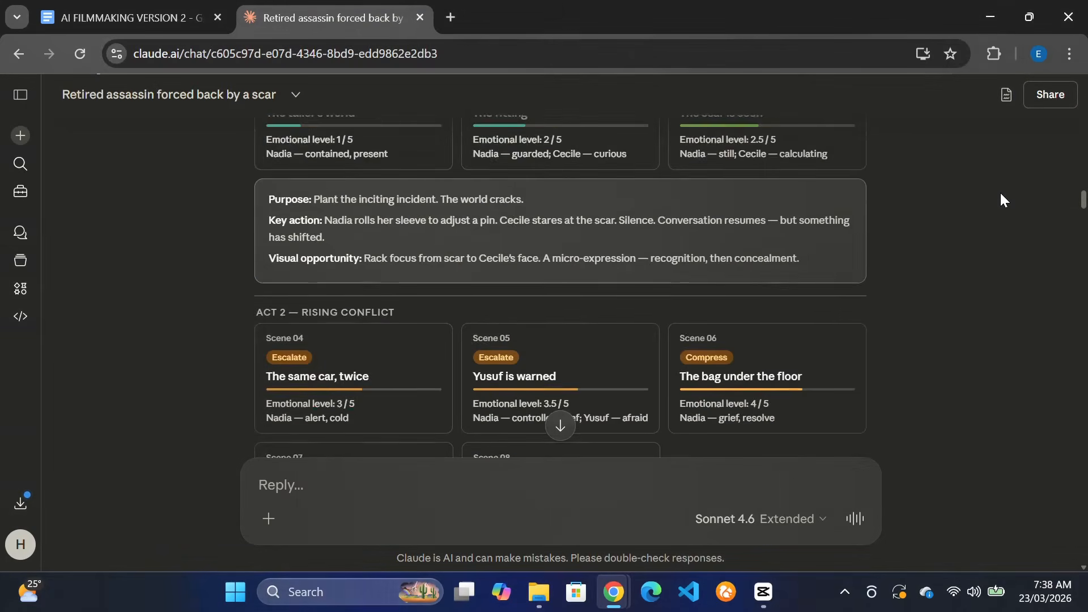
pyautogui.scroll(-3, 999, 192)
pyautogui.scroll(-6, 1000, 192)
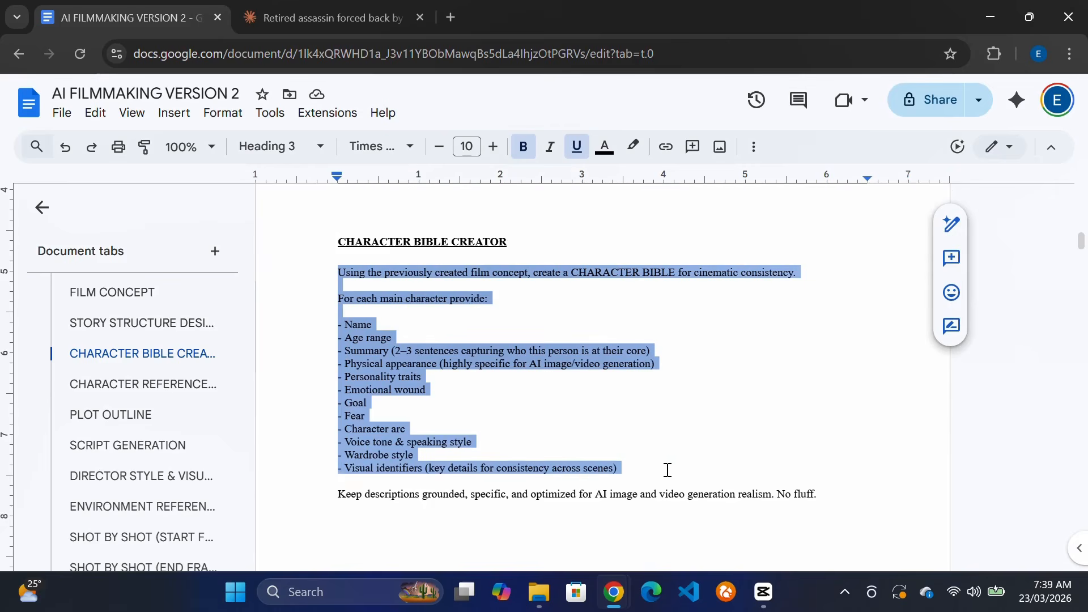
# Step: Copy the full Character Bible Creator prompt from the Google Docs document and submit it in the Claude conversation
pyautogui.moveTo(665, 469); pyautogui.dragTo(827, 492)
pyautogui.click(308, 17)
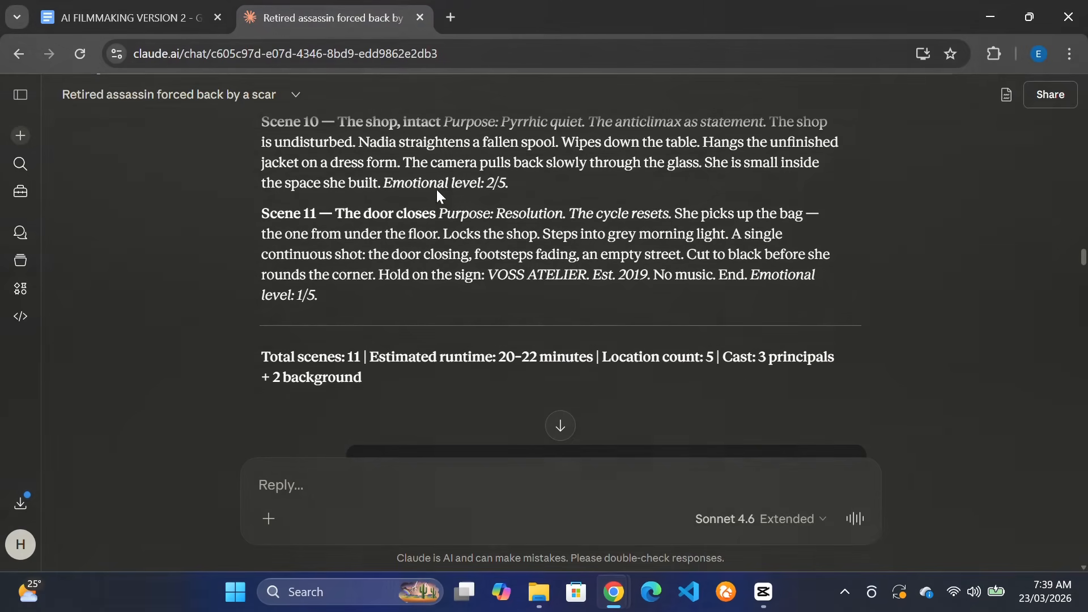
pyautogui.hotkey('ctrl', 'v')
pyautogui.press('Return')
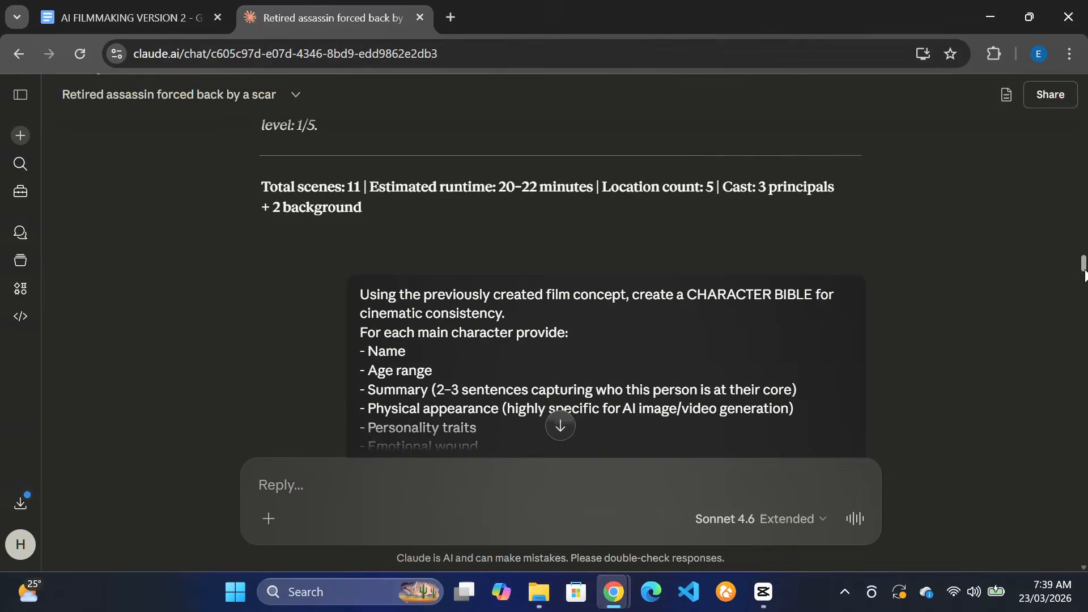
# Step: Examine the protagonist's character bible entry, including the summary, visual profile and personality traits
pyautogui.moveTo(1085, 270); pyautogui.dragTo(1085, 285)
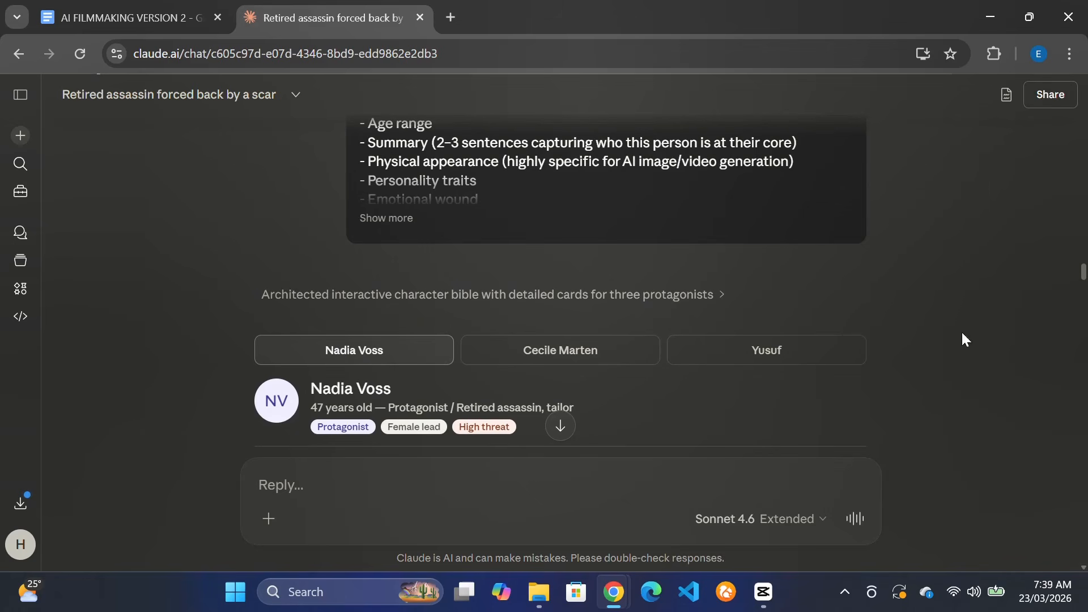
pyautogui.scroll(-4, 949, 318)
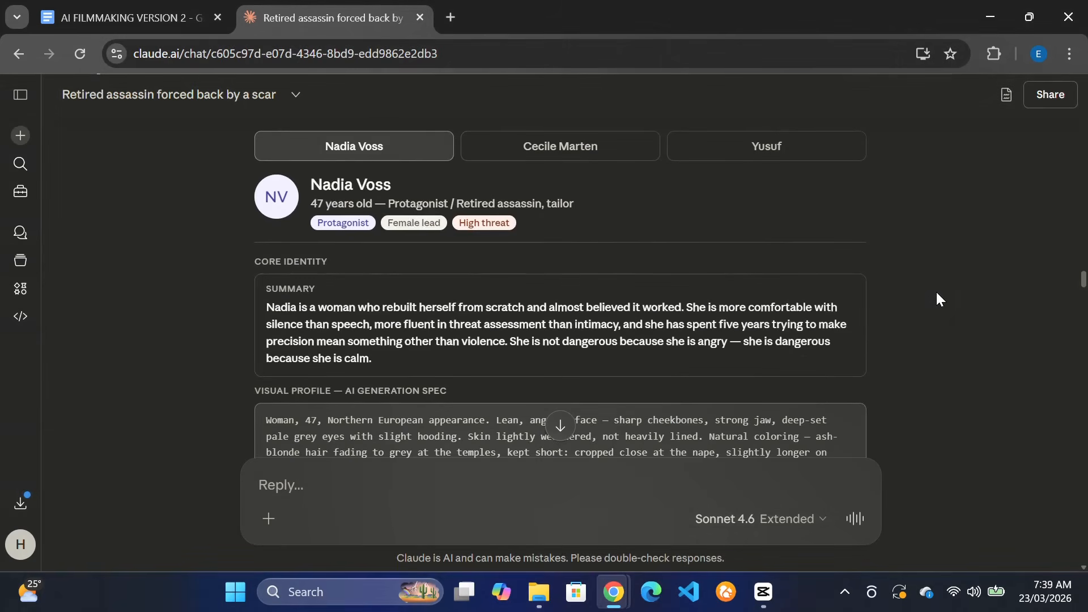
pyautogui.scroll(-3, 937, 293)
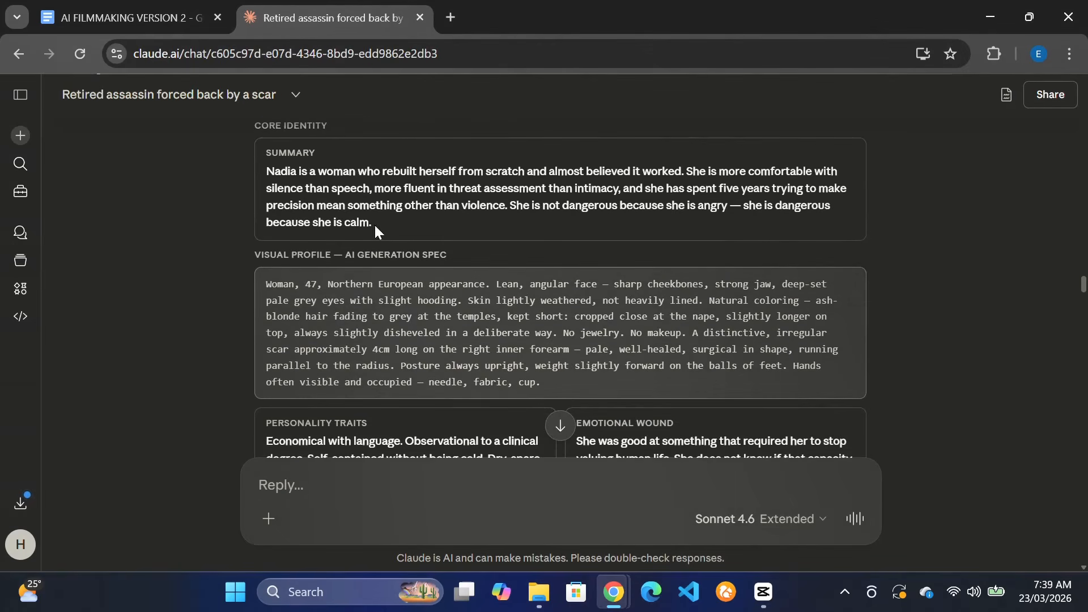
pyautogui.scroll(-3, 907, 315)
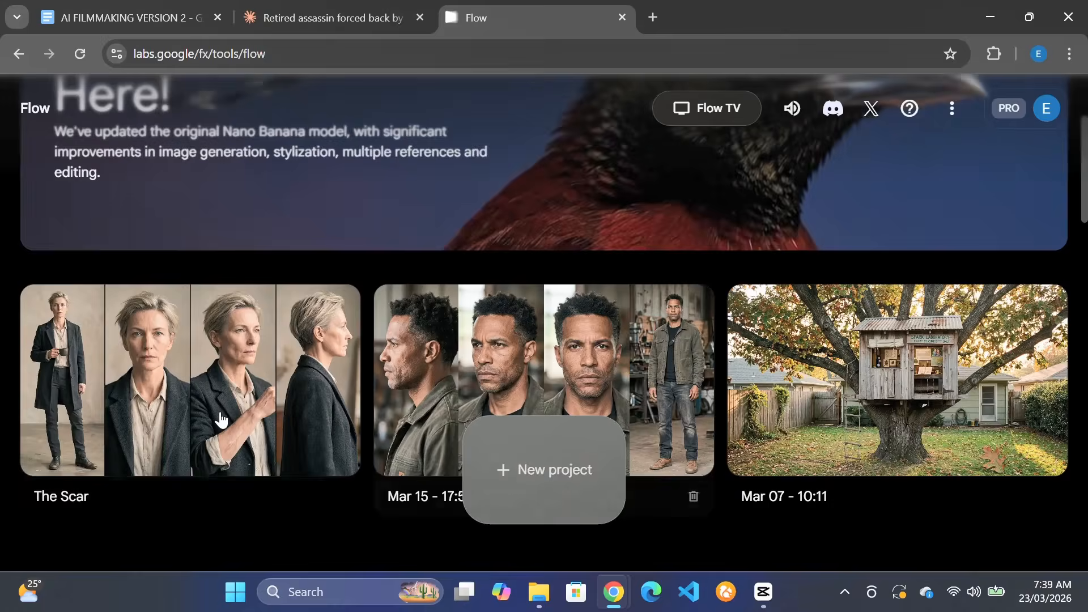
# Step: Open The Scar project in Flow and replace its drafted prompt with the Character Reference Grid prompt from the Google Docs document
pyautogui.click(187, 396)
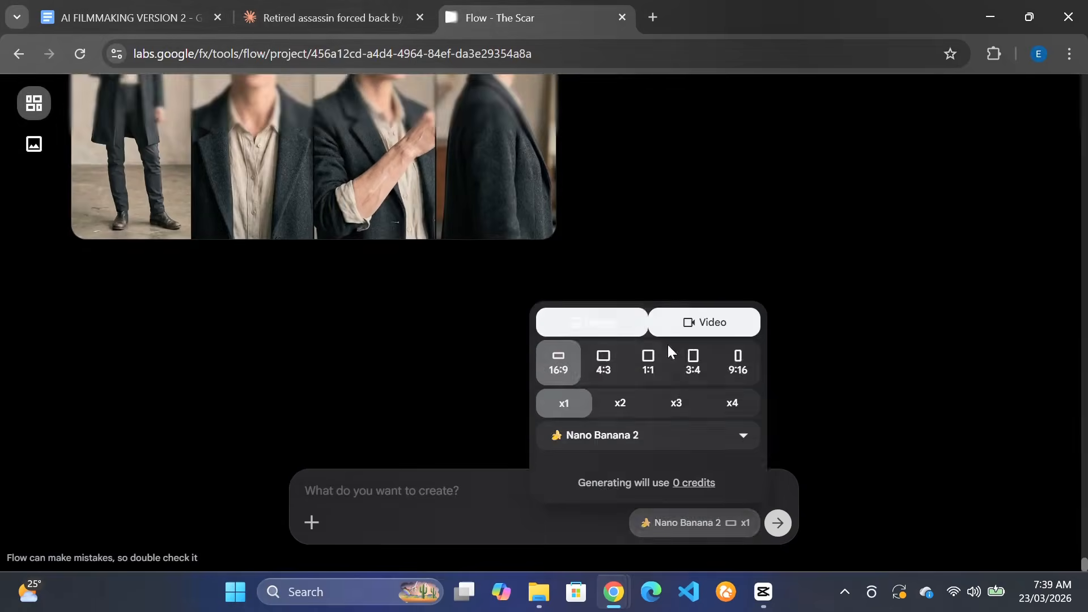
pyautogui.click(884, 430)
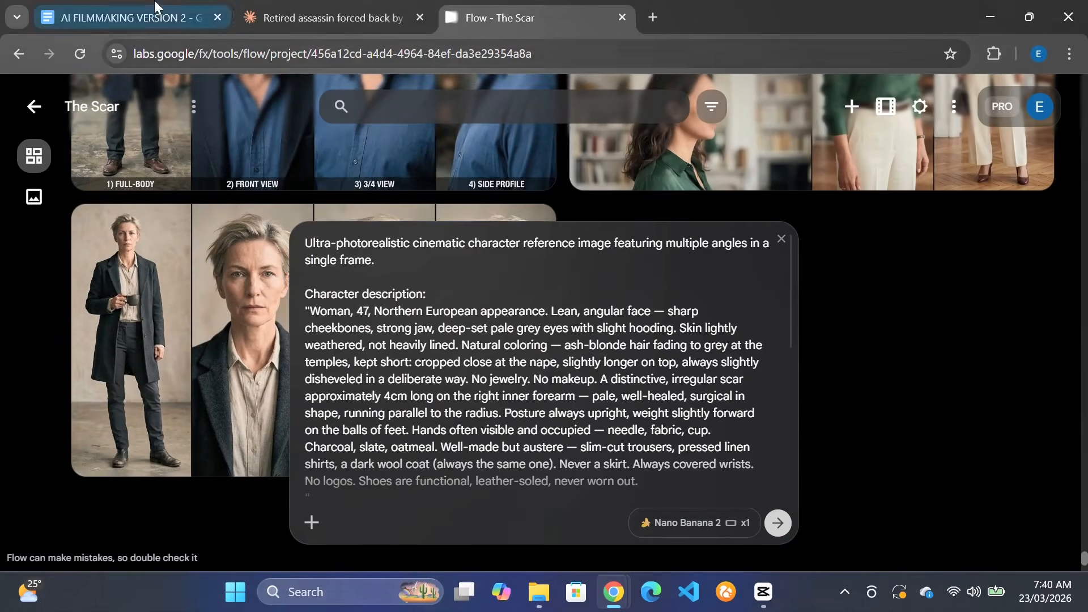
pyautogui.click(156, 6)
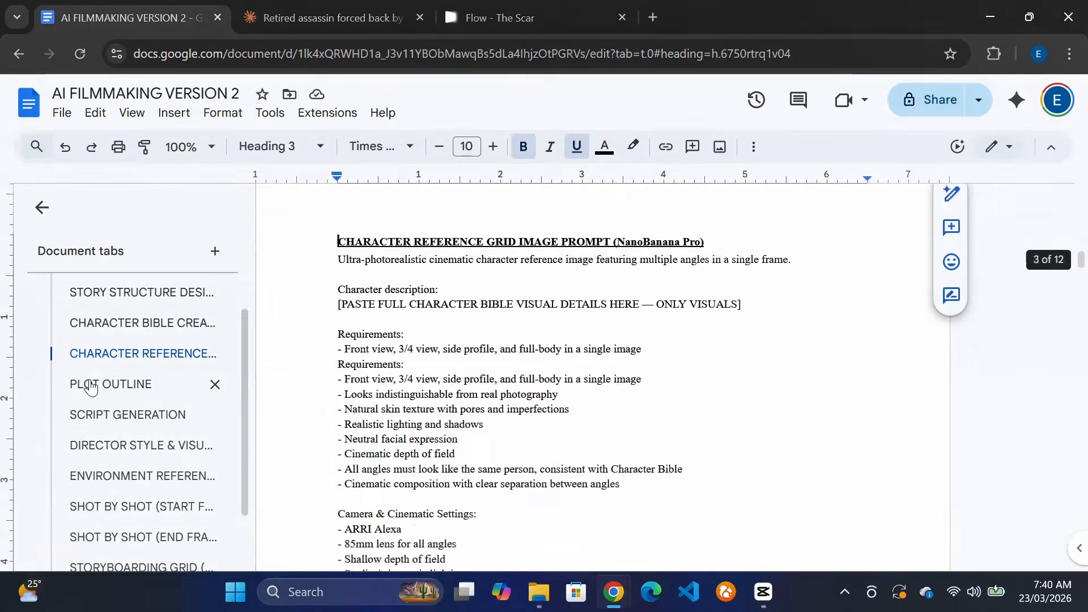
pyautogui.moveTo(339, 259); pyautogui.dragTo(633, 408)
pyautogui.hotkey('ctrl', 'c')
pyautogui.click(493, 17)
pyautogui.hotkey('ctrl', 'a')
pyautogui.press('BackSpace')
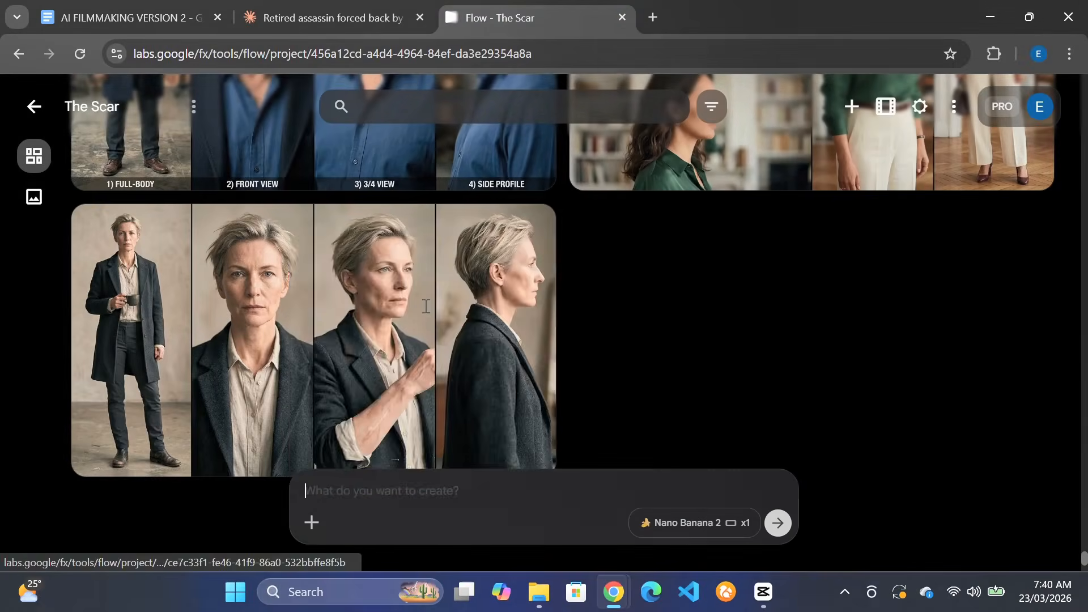
pyautogui.hotkey('ctrl', 'v')
# Step: Delete the character bible placeholder under Character description, leaving only an empty pair of quotation marks
pyautogui.scroll(10, 491, 359)
pyautogui.moveTo(721, 315); pyautogui.dragTo(416, 312)
pyautogui.click(718, 314)
pyautogui.press('BackSpace')
pyautogui.press('BackSpace')
pyautogui.press('BackSpace')
pyautogui.press('BackSpace')
pyautogui.press('BackSpace')
pyautogui.press('BackSpace')
pyautogui.press('BackSpace')
pyautogui.press('BackSpace')
pyautogui.press('BackSpace')
pyautogui.press('BackSpace')
pyautogui.press('BackSpace')
pyautogui.press('BackSpace')
pyautogui.press('BackSpace')
pyautogui.press('BackSpace')
pyautogui.press('BackSpace')
pyautogui.press('BackSpace')
pyautogui.press('BackSpace')
pyautogui.press('BackSpace')
pyautogui.press('BackSpace')
pyautogui.press('BackSpace')
pyautogui.press('BackSpace')
pyautogui.press('BackSpace')
pyautogui.press('BackSpace')
pyautogui.press('BackSpace')
pyautogui.press('BackSpace')
pyautogui.press('BackSpace')
pyautogui.press('BackSpace')
pyautogui.press('BackSpace')
pyautogui.press('BackSpace')
pyautogui.press('BackSpace')
pyautogui.press('BackSpace')
pyautogui.press('BackSpace')
pyautogui.press('BackSpace')
pyautogui.press('BackSpace')
pyautogui.press('BackSpace')
pyautogui.press('BackSpace')
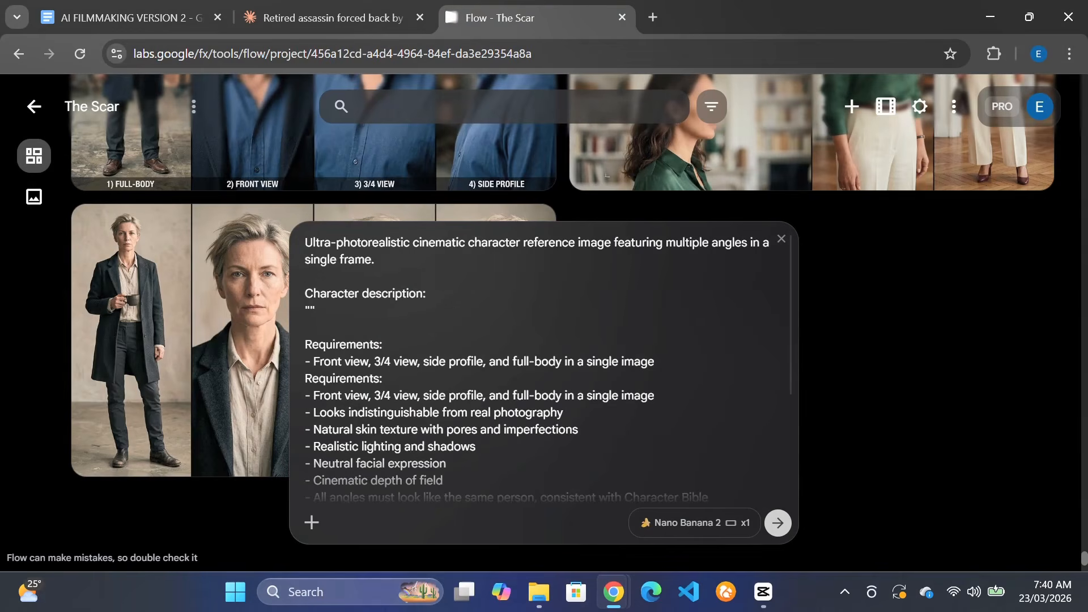
pyautogui.press('BackSpace')
# Step: Copy the protagonist's visual profile from Claude and paste it between the quotation marks in the Flow prompt
pyautogui.click(301, 11)
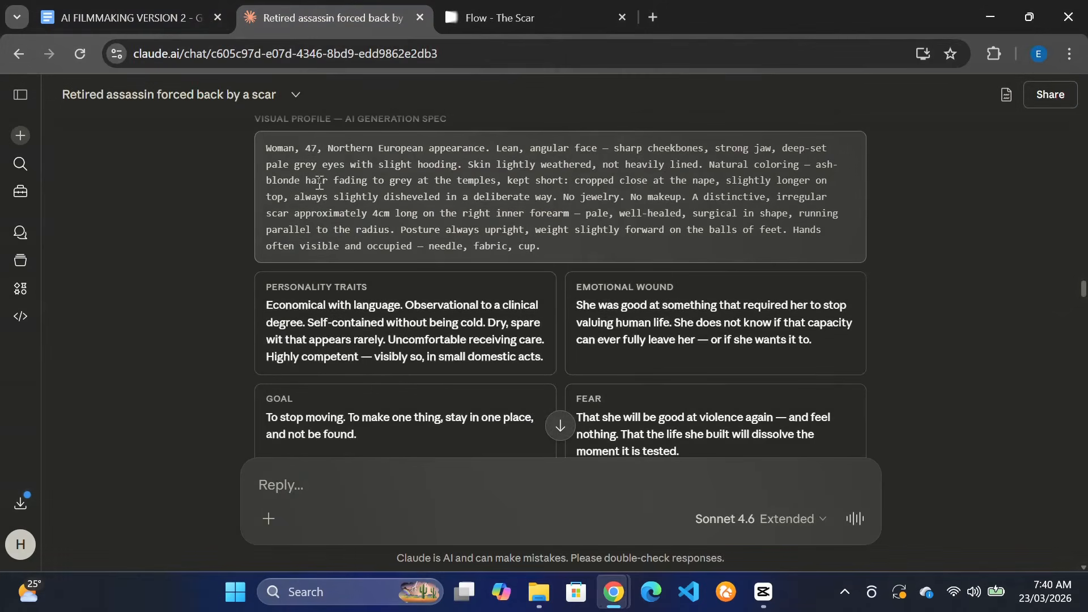
pyautogui.scroll(2, 957, 220)
pyautogui.moveTo(267, 214); pyautogui.dragTo(576, 323)
pyautogui.hotkey('ctrl', 'c')
pyautogui.click(510, 18)
pyautogui.hotkey('ctrl', 'v')
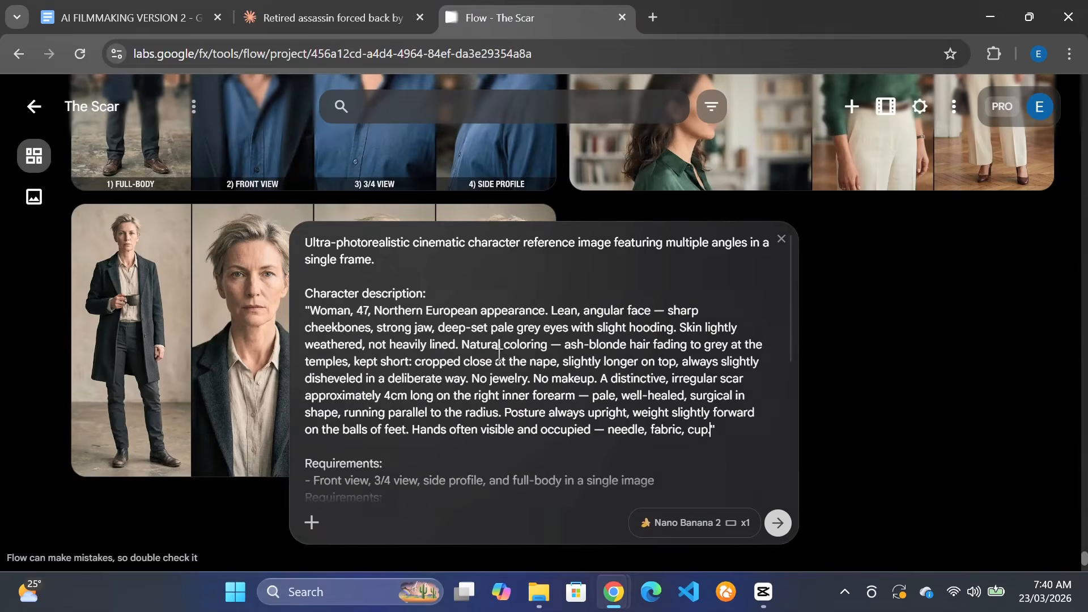
# Step: Copy the protagonist's wardrobe description from Claude and append it to the character description in the Flow prompt
pyautogui.click(333, 18)
pyautogui.scroll(-8, 926, 299)
pyautogui.moveTo(644, 170); pyautogui.dragTo(735, 241)
pyautogui.hotkey('ctrl', 'c')
pyautogui.click(510, 17)
pyautogui.hotkey('ctrl', 'v')
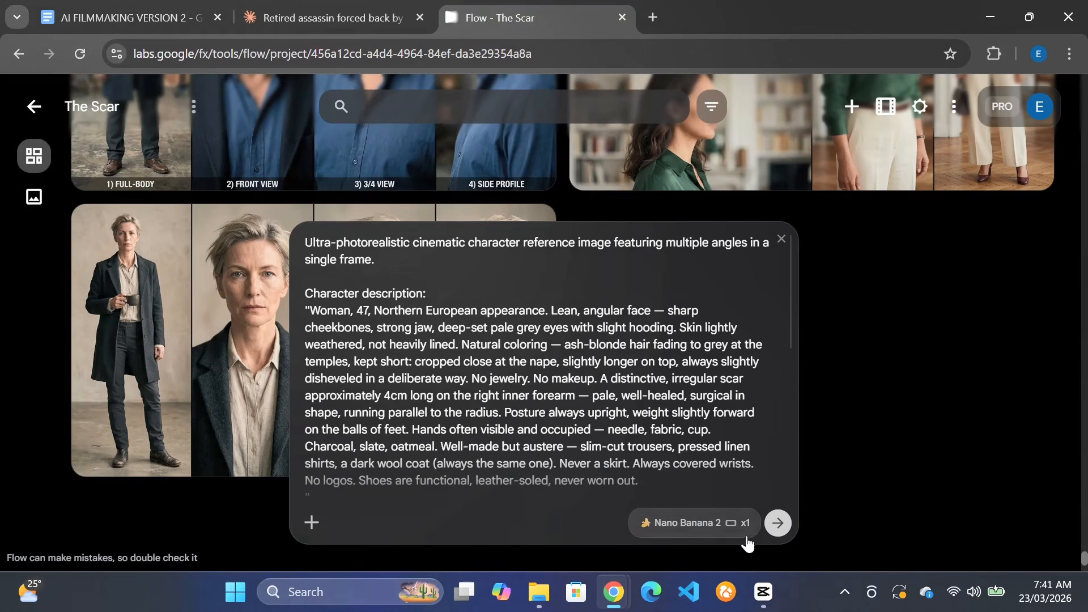
# Step: Clear the drafted Flow prompt, view the protagonist's four-angle reference image enlarged and close it
pyautogui.click(781, 239)
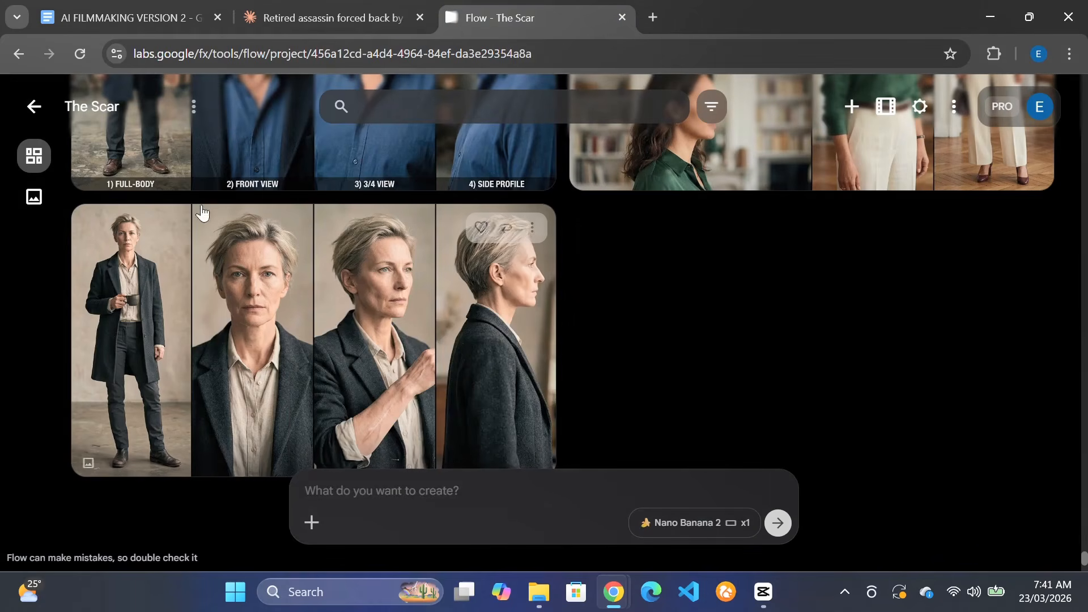
pyautogui.click(189, 276)
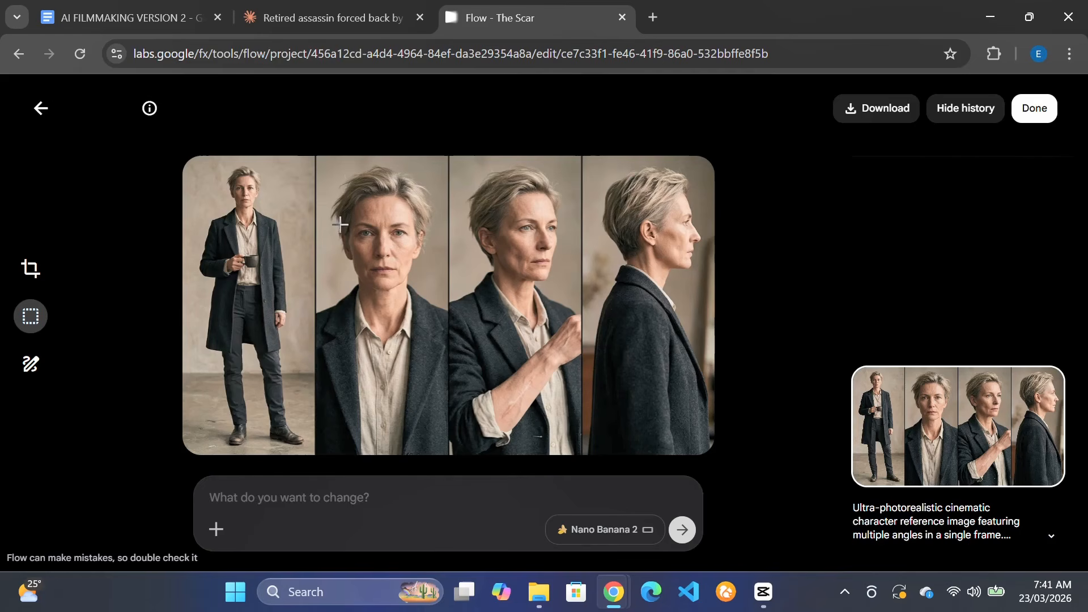
pyautogui.click(1042, 108)
# Step: Switch from Flow to the AI FILMMAKING VERSION 2 document in Google Docs and go to its Plot Outline section
pyautogui.click(331, 17)
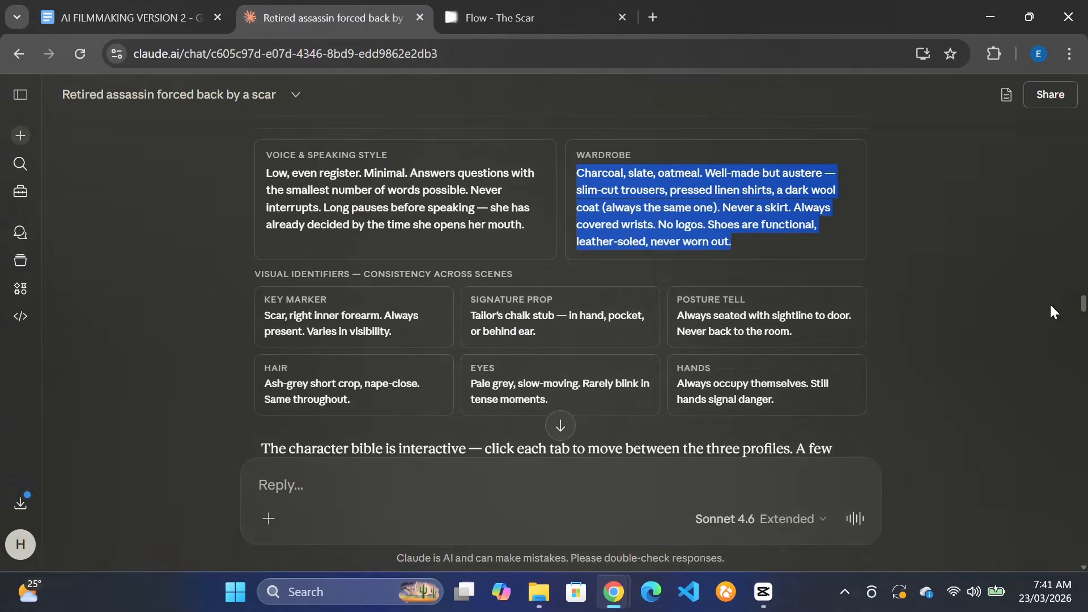
pyautogui.scroll(10, 1080, 317)
pyautogui.click(133, 11)
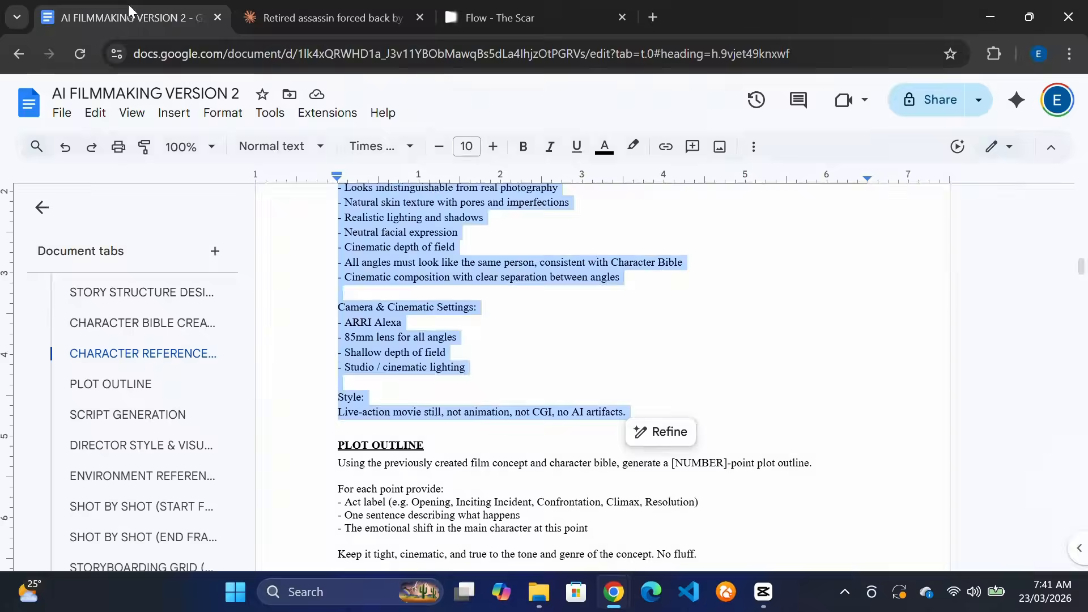
pyautogui.click(521, 9)
pyautogui.moveTo(1084, 558); pyautogui.dragTo(1086, 542)
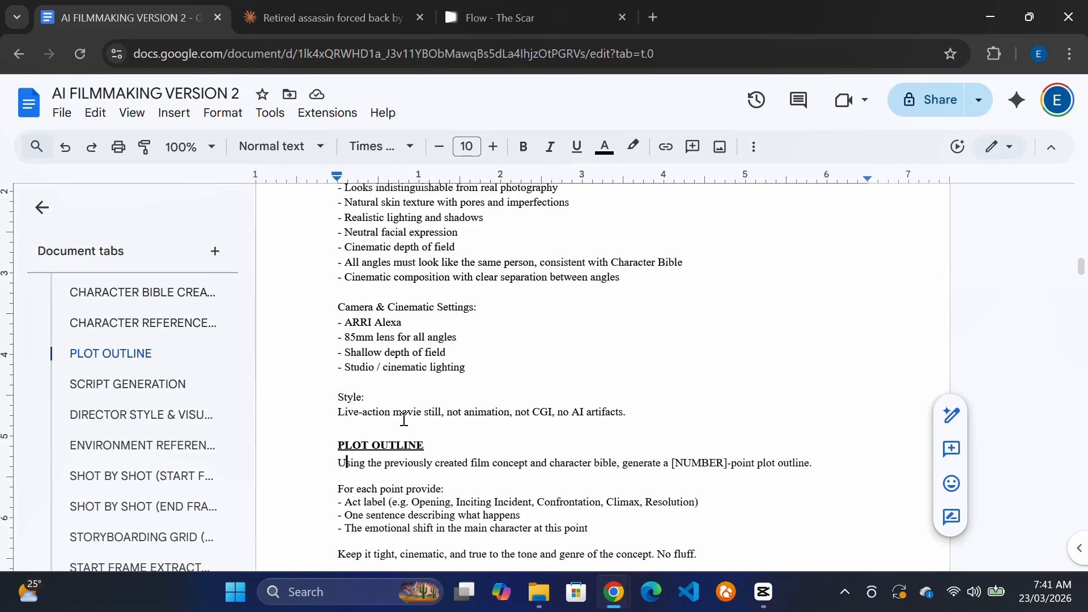
# Step: Select the full Plot Outline prompt text beneath its heading in the document, down to "No fluff."
pyautogui.click(344, 396)
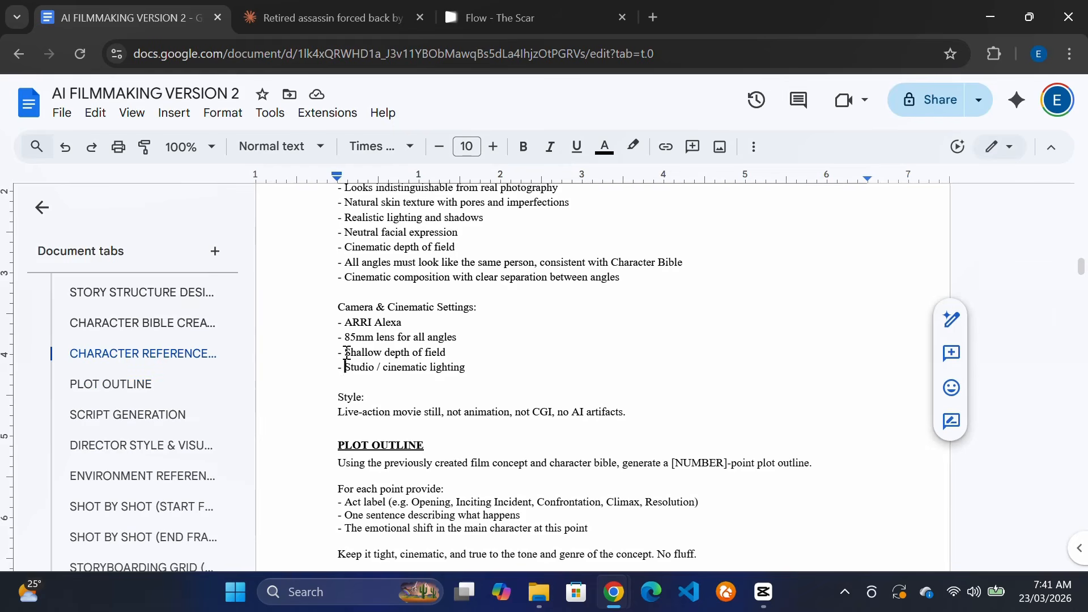
pyautogui.press('Down')
pyautogui.press('Down')
pyautogui.press('Down')
pyautogui.press('Down')
pyautogui.press('Down')
pyautogui.press('Down')
pyautogui.press('Down')
pyautogui.press('Down')
pyautogui.press('Down')
pyautogui.press('Down')
pyautogui.press('Down')
pyautogui.press('Down')
pyautogui.press('Down')
pyautogui.press('Down')
pyautogui.press('Down')
pyautogui.press('Down')
pyautogui.press('Down')
pyautogui.press('Down')
pyautogui.press('Down')
pyautogui.press('Down')
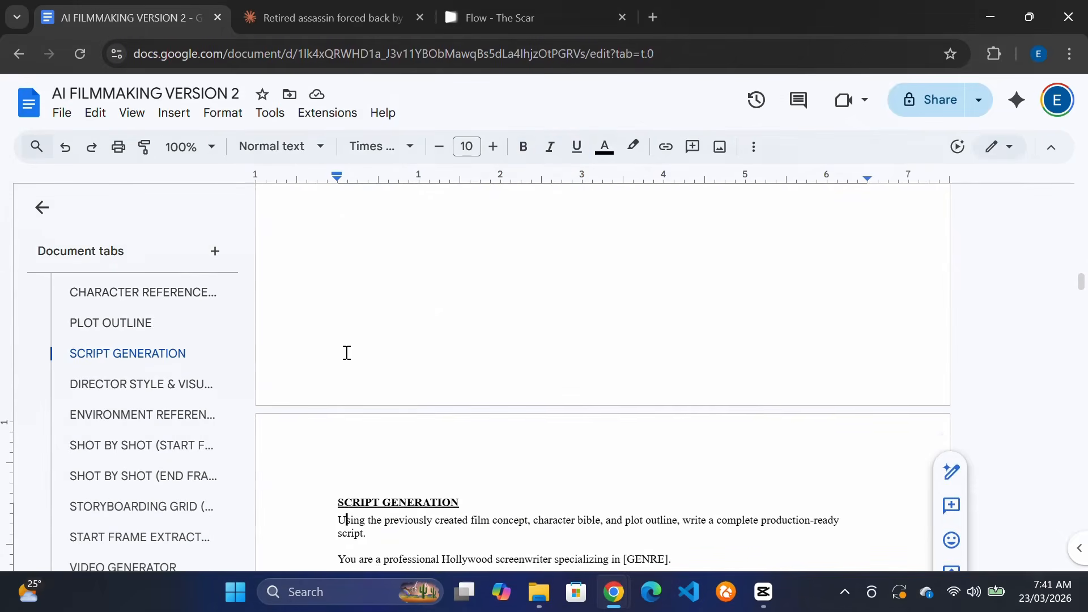
pyautogui.press('Up')
pyautogui.press('Up')
pyautogui.press('Up')
pyautogui.press('Up')
pyautogui.press('Up')
pyautogui.press('Up')
pyautogui.press('Up')
pyautogui.press('Up')
pyautogui.press('Up')
pyautogui.press('Up')
pyautogui.press('Up')
pyautogui.press('Up')
pyautogui.press('Up')
pyautogui.press('Up')
pyautogui.press('Up')
pyautogui.press('Up')
pyautogui.press('Up')
pyautogui.press('Up')
pyautogui.press('Up')
pyautogui.press('Up')
pyautogui.press('Up')
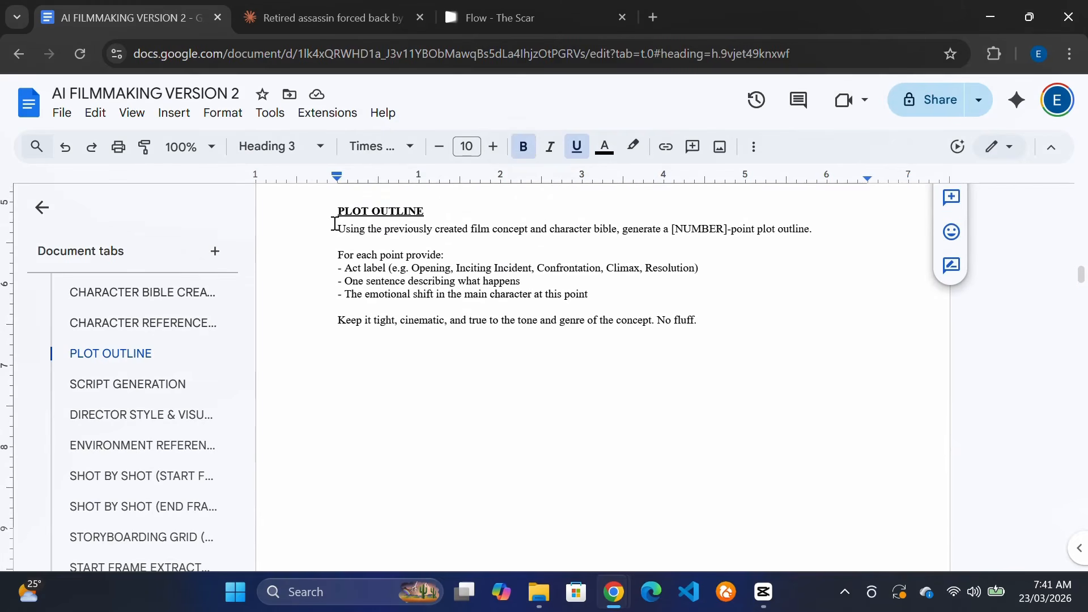
pyautogui.moveTo(335, 228); pyautogui.dragTo(709, 325)
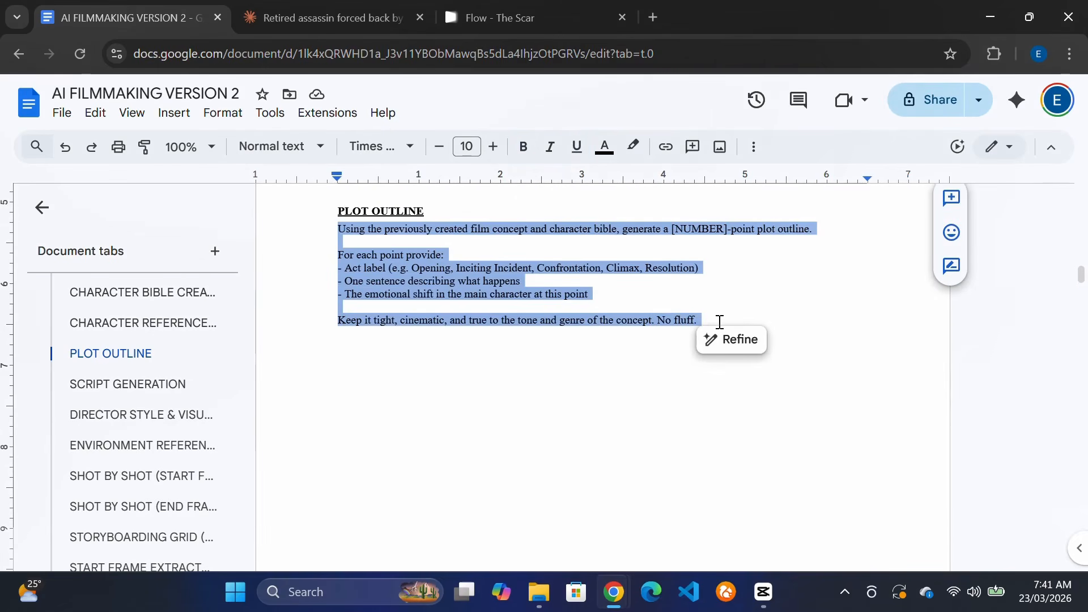
# Step: Switch to Claude and review the 8-point plot outline, including each point's act label and emotional shift
pyautogui.hotkey('ctrl', 'Tab')
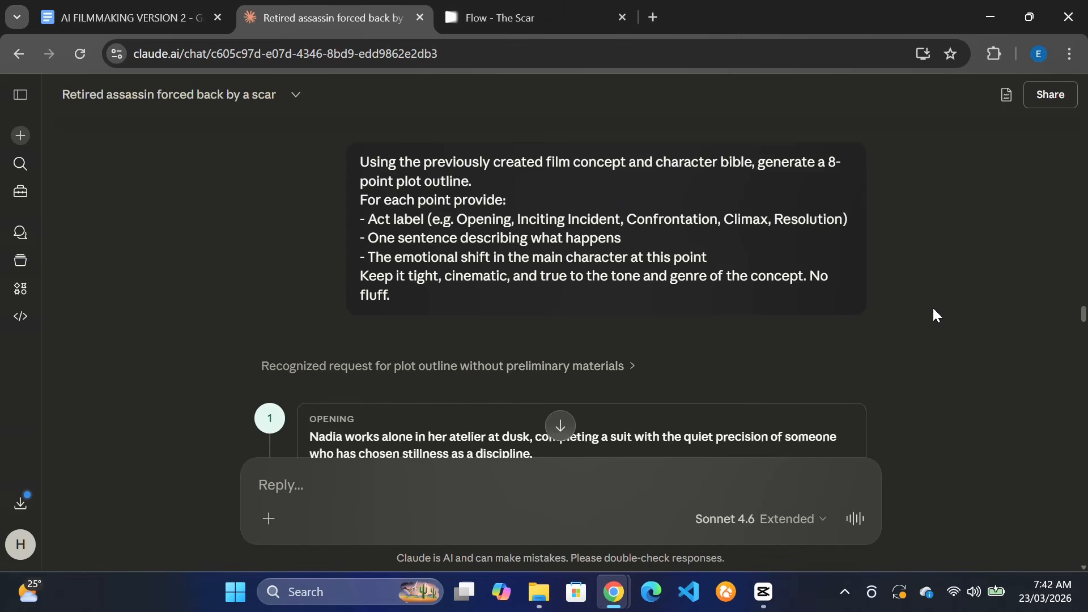
pyautogui.scroll(-4, 933, 312)
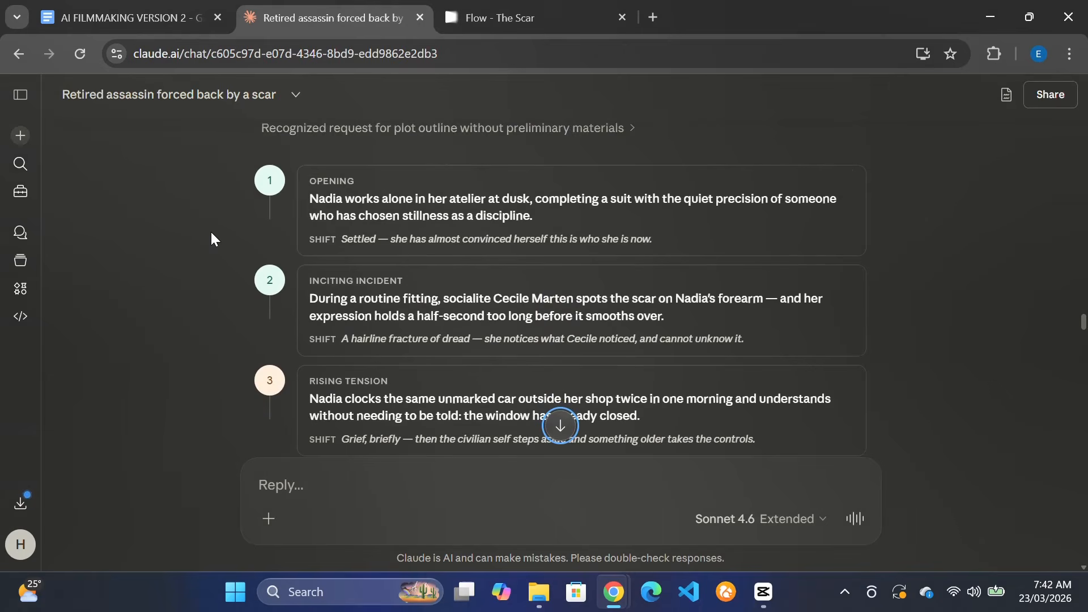
pyautogui.scroll(-1, 211, 233)
pyautogui.scroll(1, 211, 232)
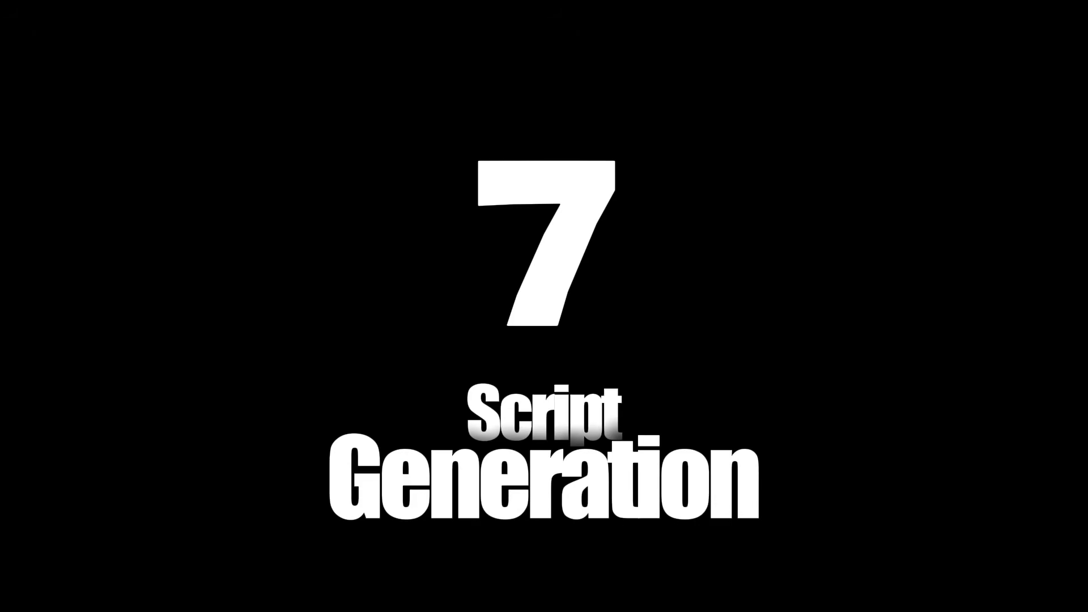
# Step: Select the Script Generation prompt in the document and go to the screenplay file in Claude's reply to it
pyautogui.moveTo(338, 280); pyautogui.dragTo(558, 406)
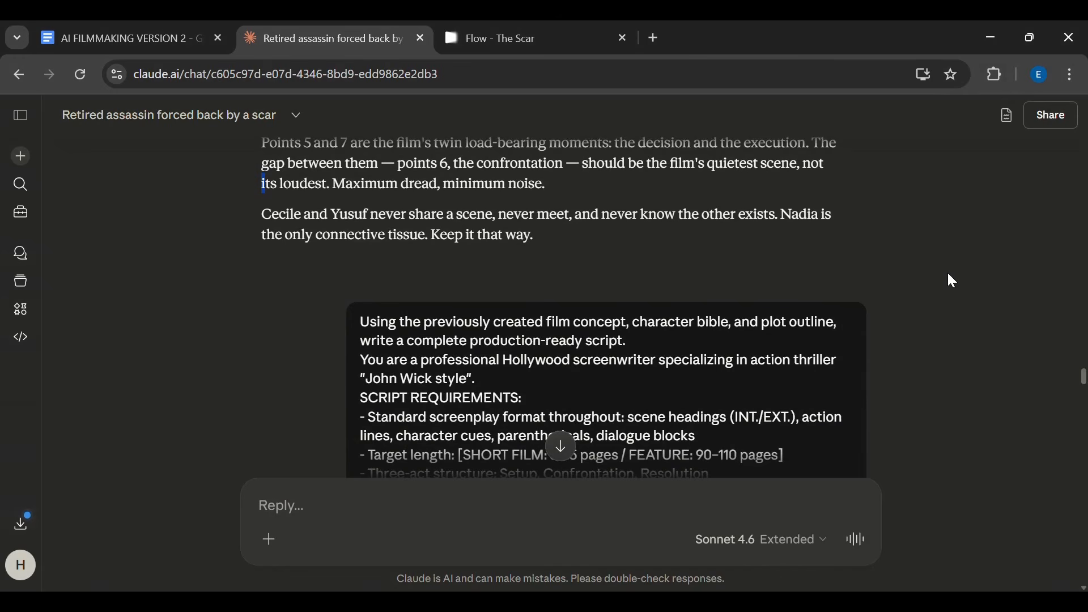
pyautogui.scroll(-7, 942, 280)
pyautogui.scroll(-3, 943, 280)
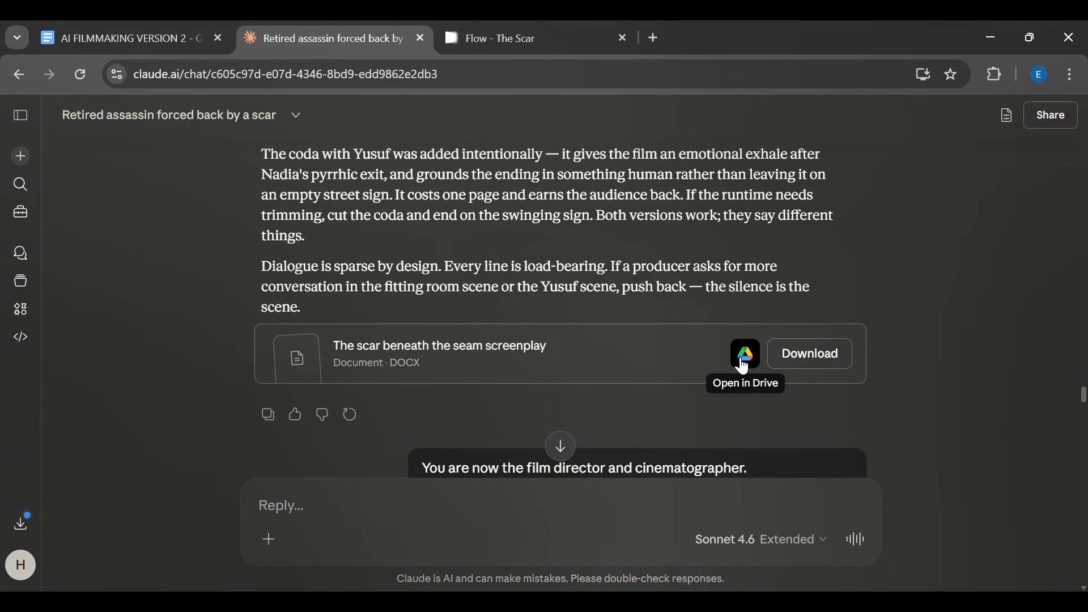
# Step: Preview "The scar beneath the seam screenplay" through to its last page, then close it and collapse the sidebar
pyautogui.click(470, 353)
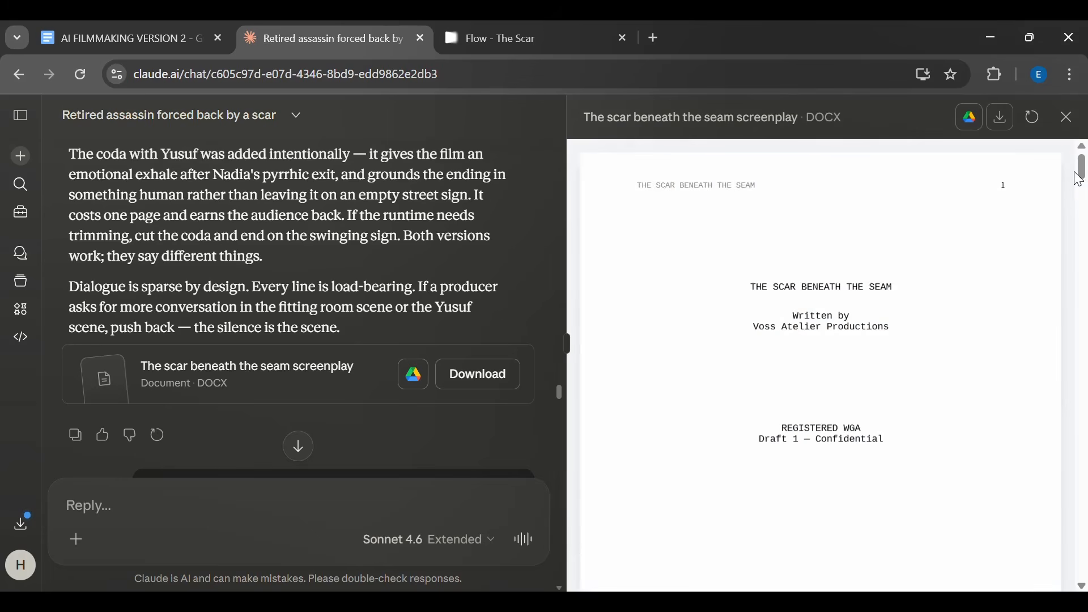
pyautogui.moveTo(1079, 179); pyautogui.dragTo(1086, 576)
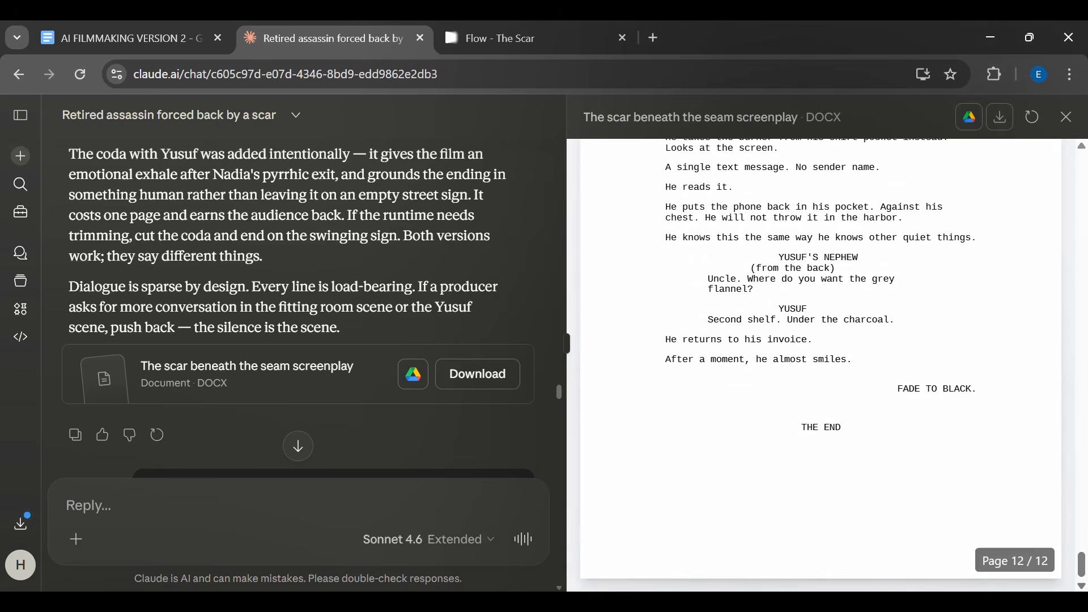
pyautogui.click(1068, 117)
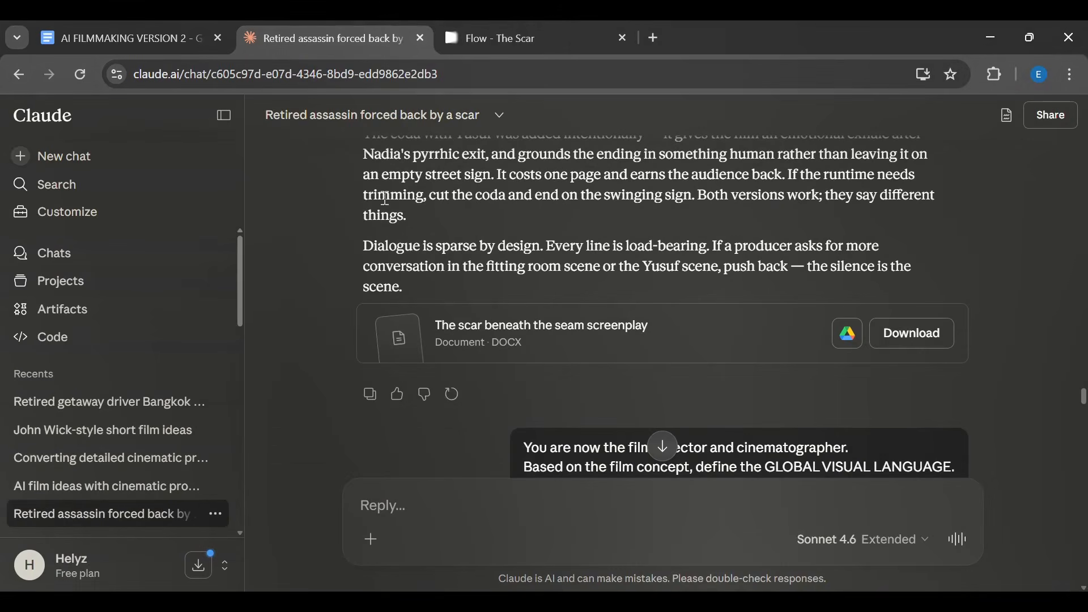
pyautogui.click(227, 127)
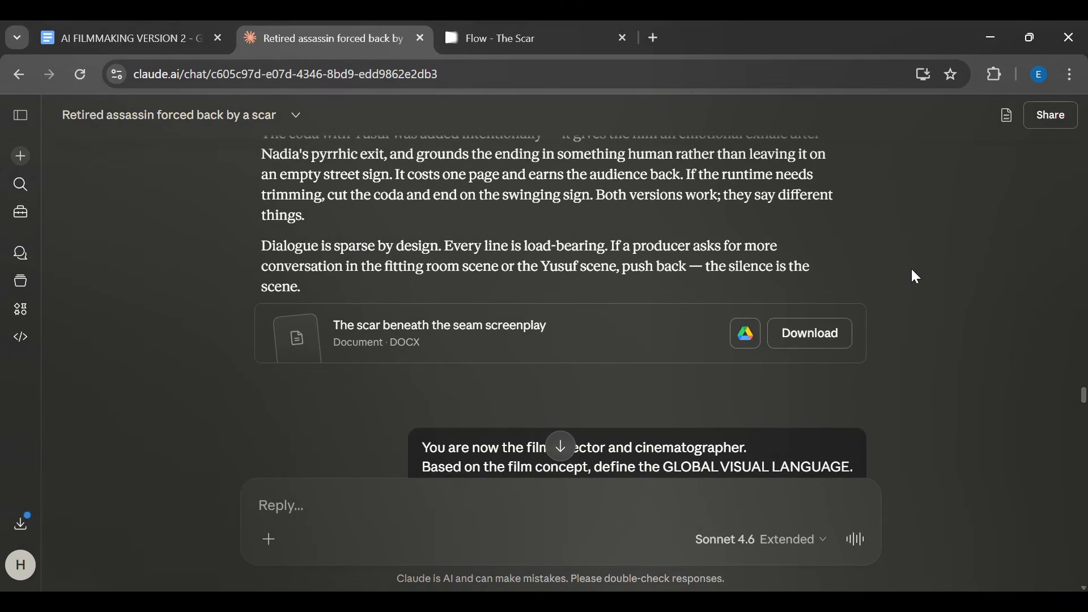
# Step: Review Claude's production notes on the screenplay, from the script length to the advice on dialogue
pyautogui.press('Tab')
pyautogui.scroll(3, 850, 208)
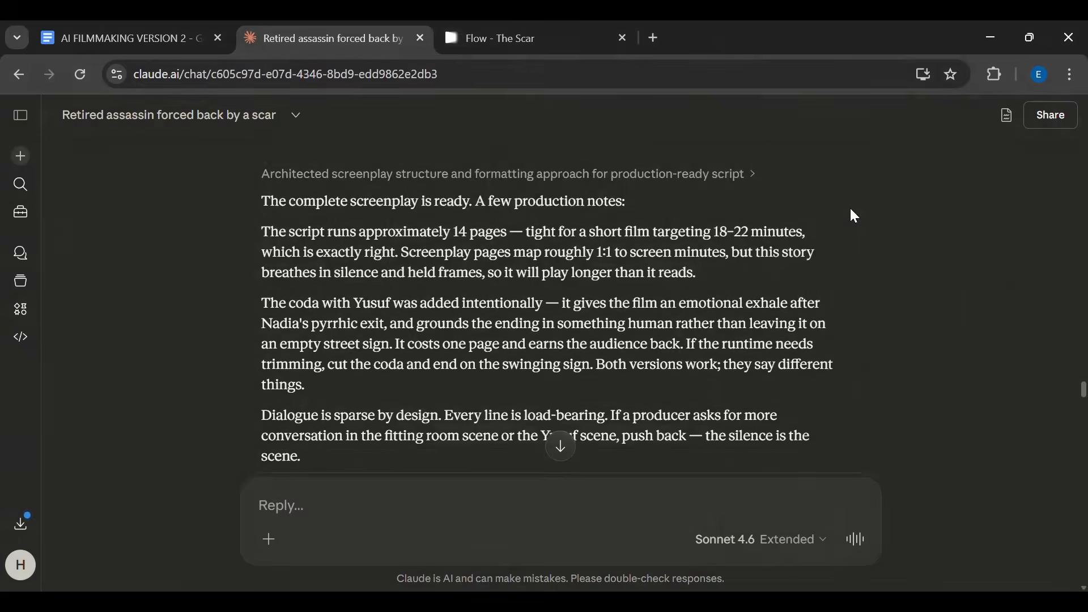
pyautogui.scroll(1, 851, 210)
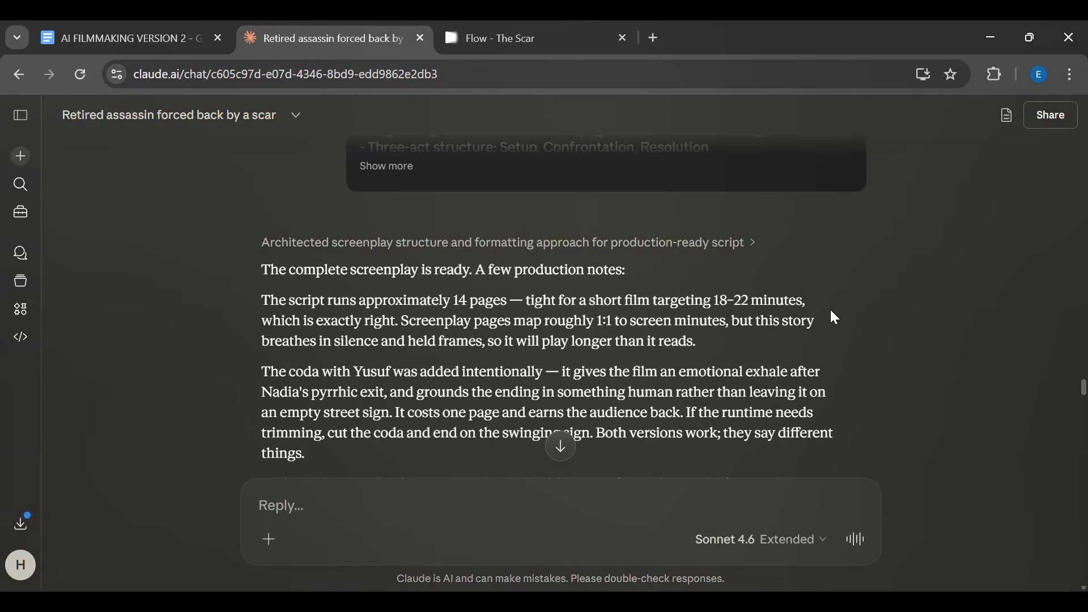
pyautogui.scroll(-2, 831, 311)
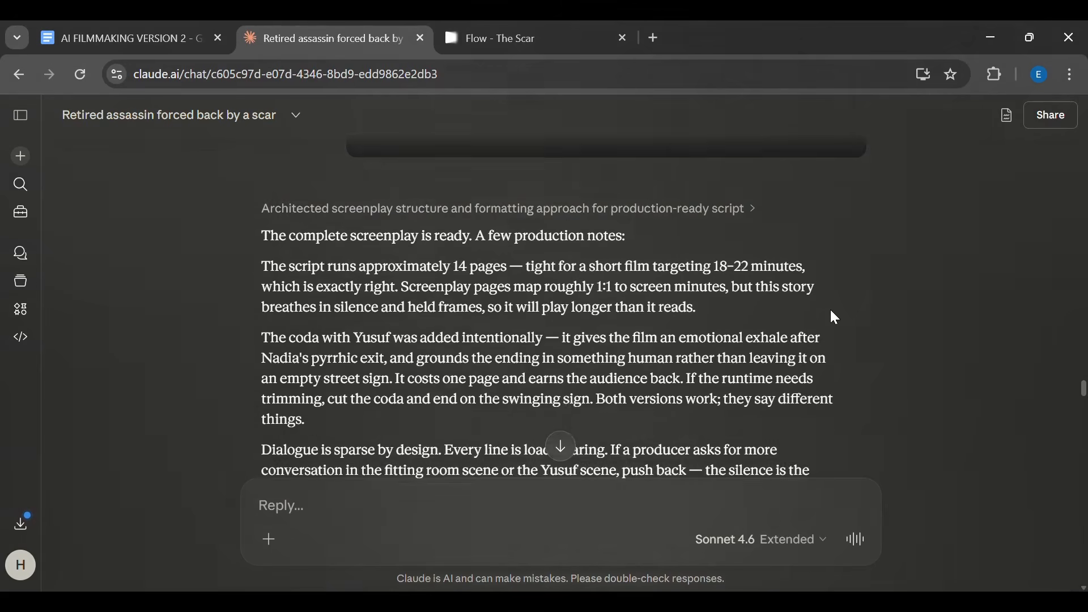
pyautogui.scroll(-2, 830, 308)
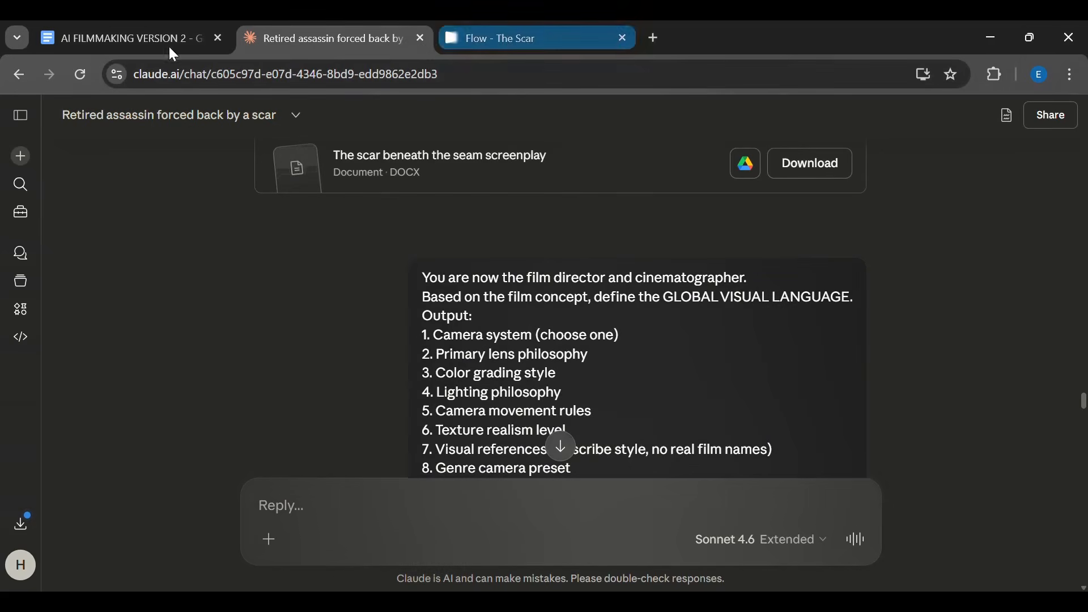
# Step: Return to the prompt document in Google Docs and select the full Director Style & Visual Language prompt text
pyautogui.click(169, 46)
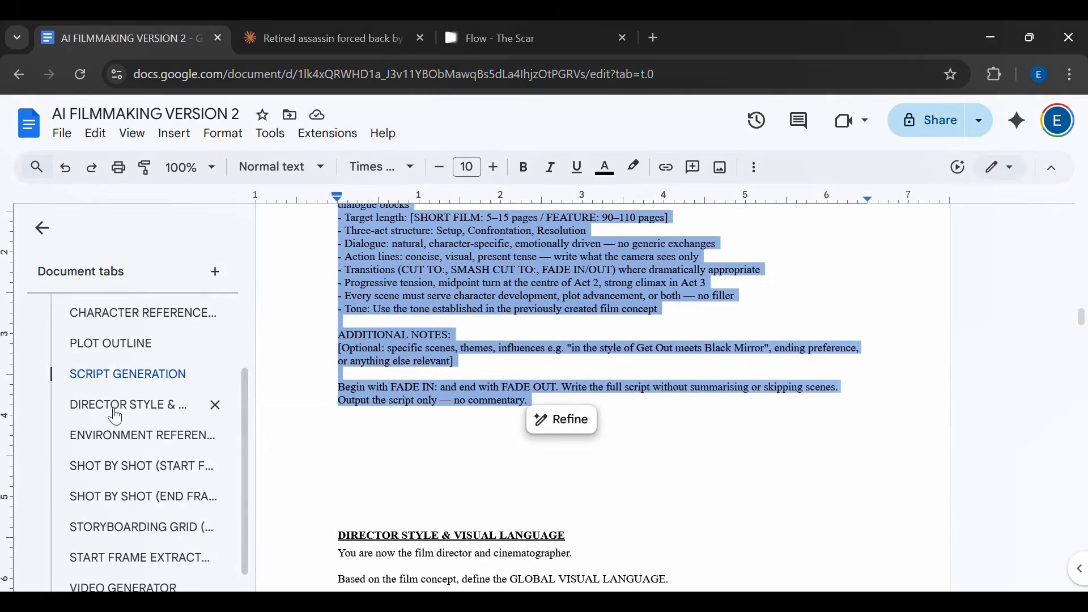
pyautogui.click(116, 418)
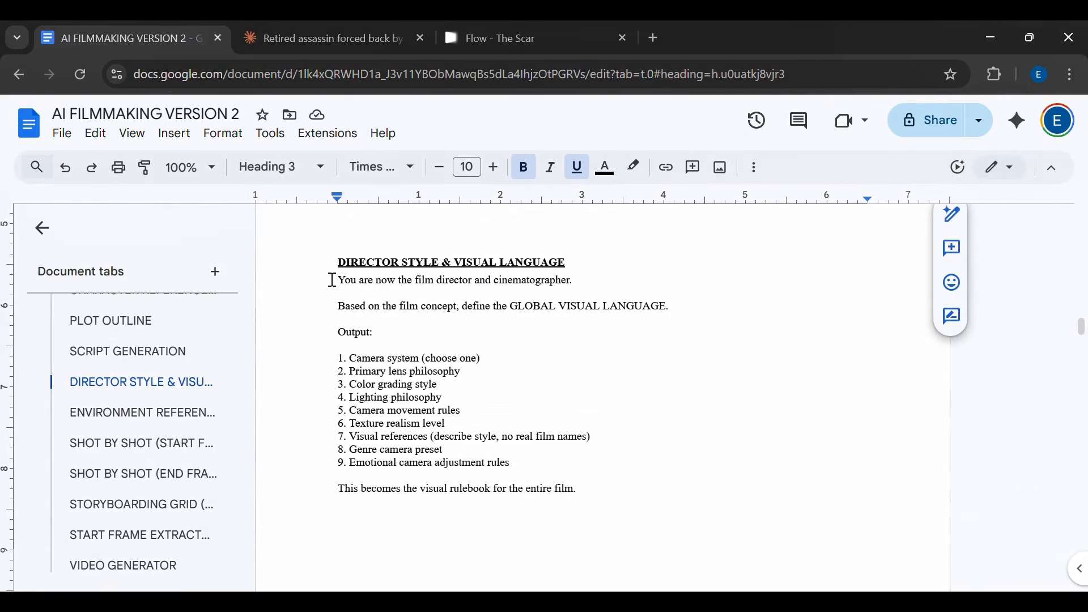
pyautogui.moveTo(333, 281); pyautogui.dragTo(609, 493)
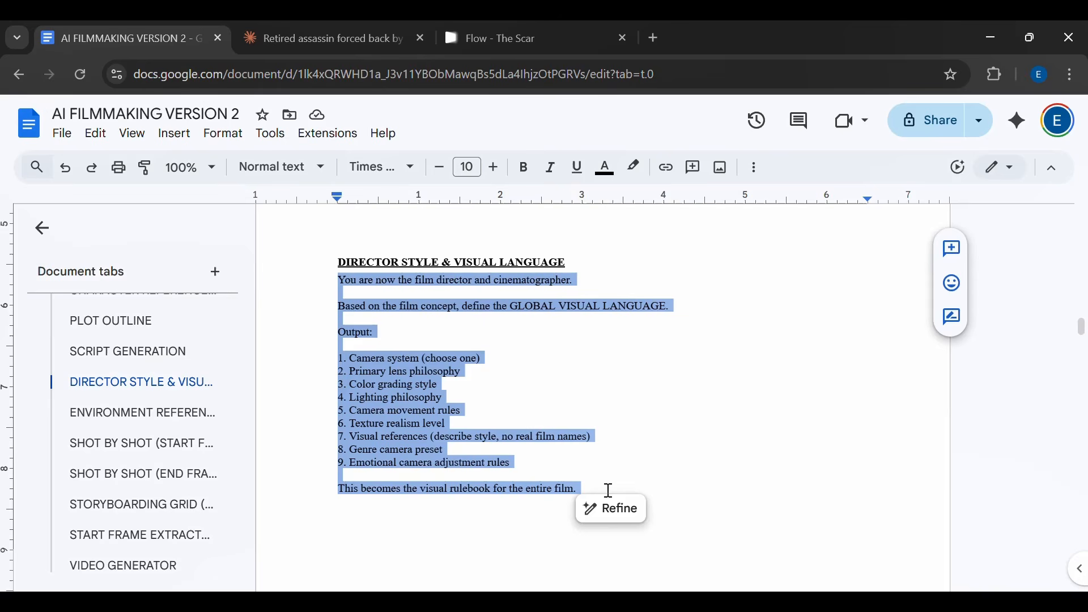
# Step: Switch to Claude's reply to the visual language prompt, expand the Camera system rule to read it, and collapse it again
pyautogui.hotkey('ctrl', 'Tab')
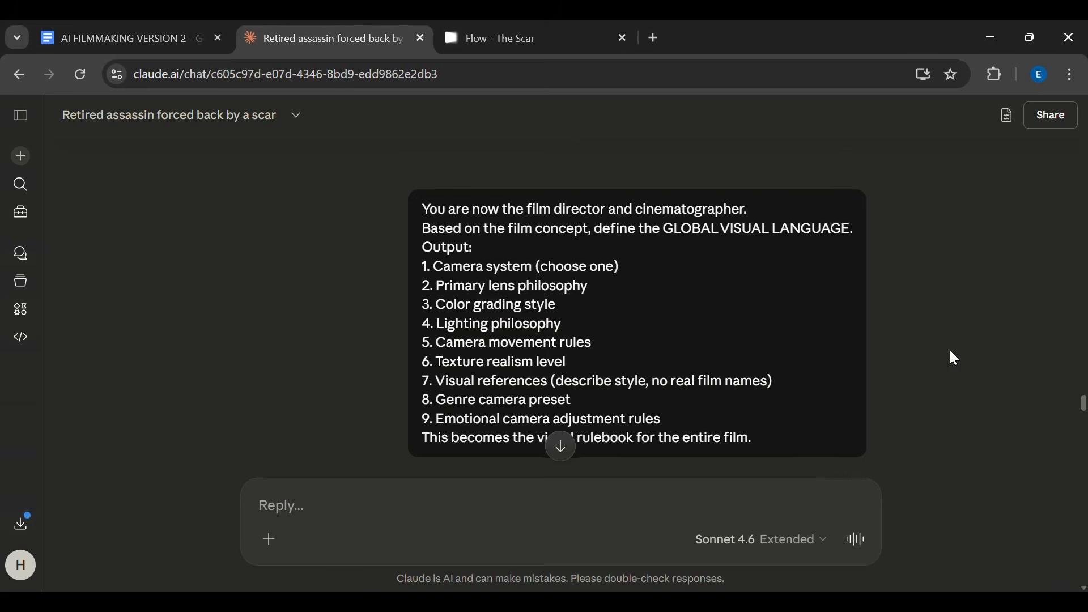
pyautogui.scroll(-4, 952, 357)
pyautogui.scroll(-3, 950, 351)
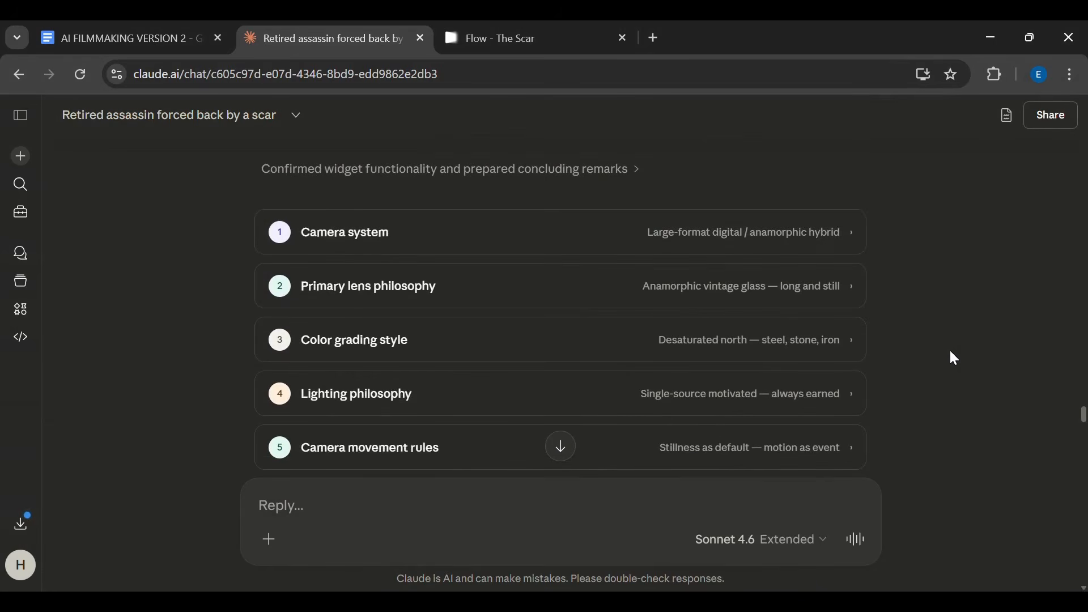
pyautogui.click(374, 235)
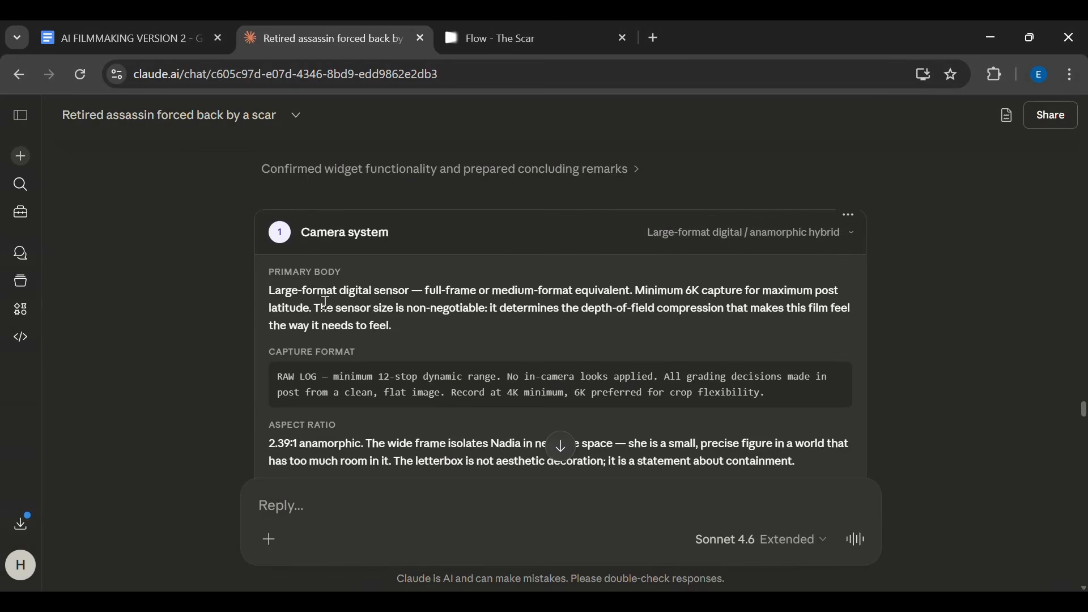
pyautogui.click(560, 225)
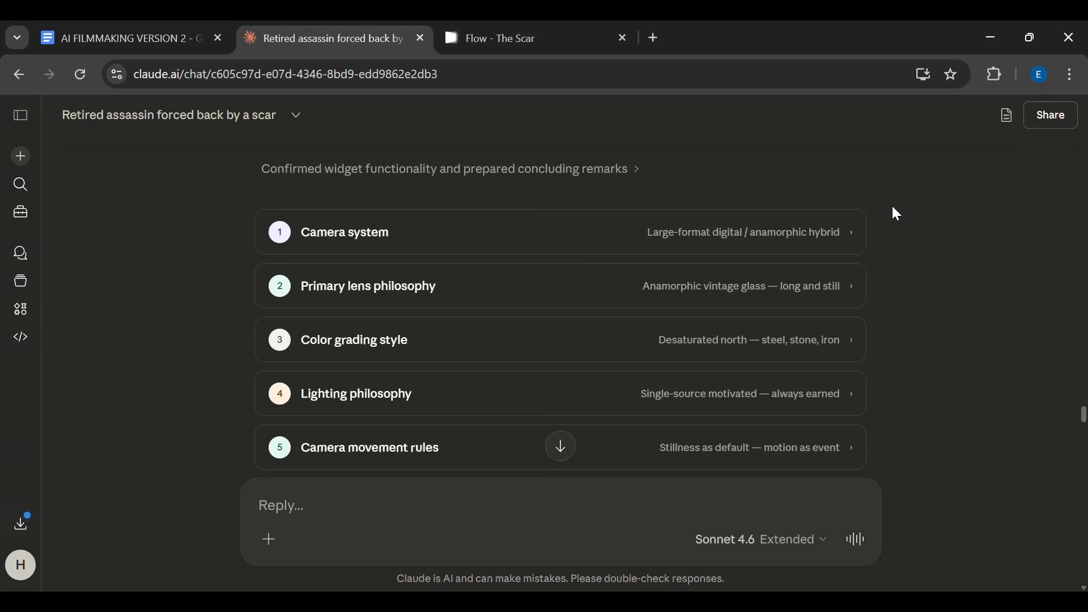
# Step: Look over the numbered visual language rules and briefly reopen the Camera system entry
pyautogui.scroll(-1, 892, 207)
pyautogui.scroll(2, 893, 207)
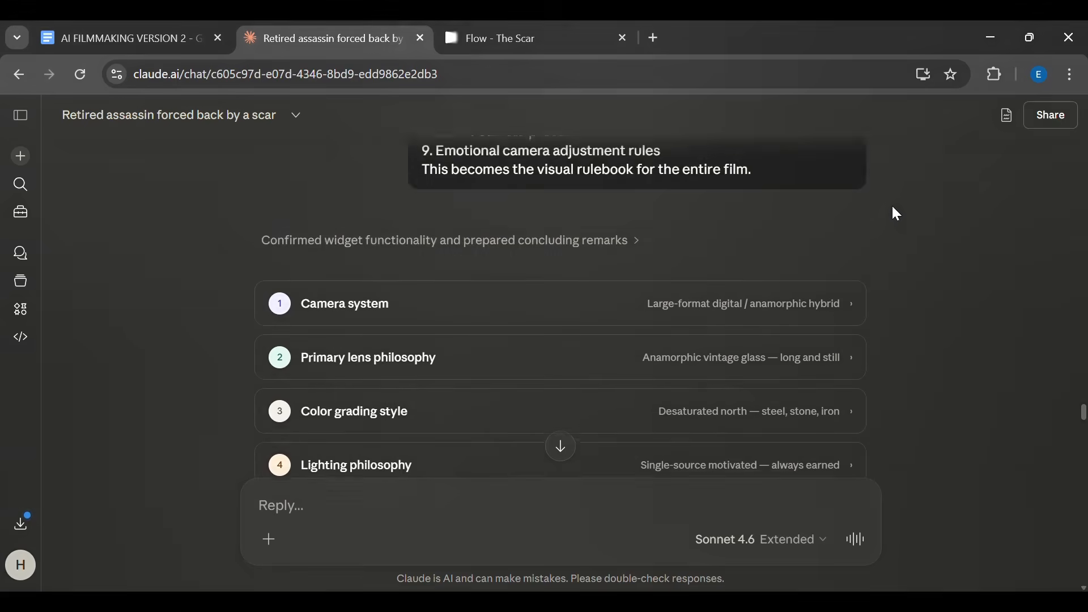
pyautogui.scroll(-2, 896, 214)
pyautogui.scroll(2, 894, 209)
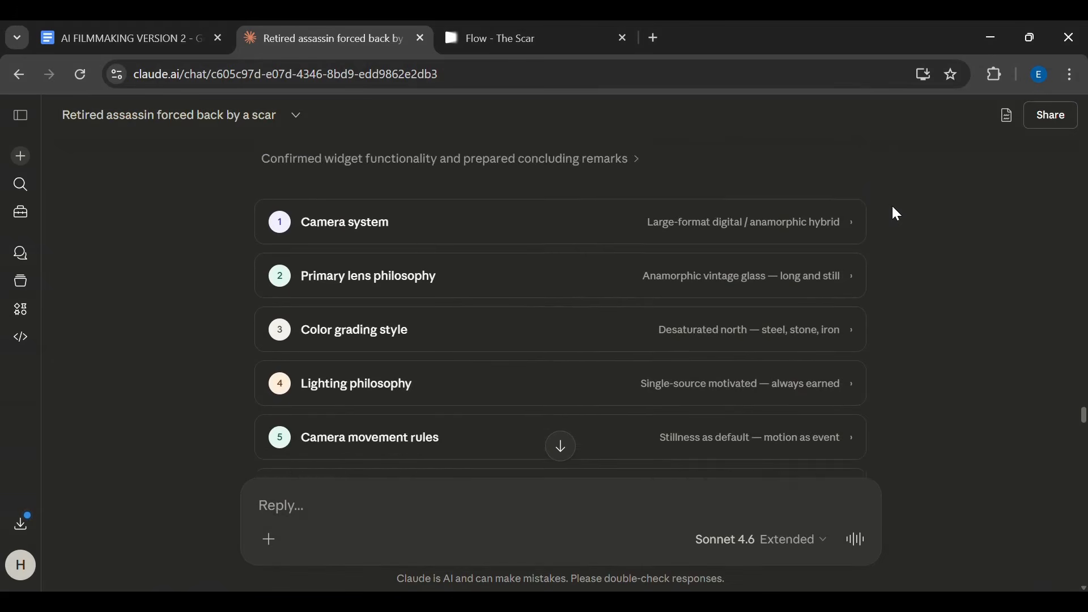
pyautogui.scroll(-1, 893, 209)
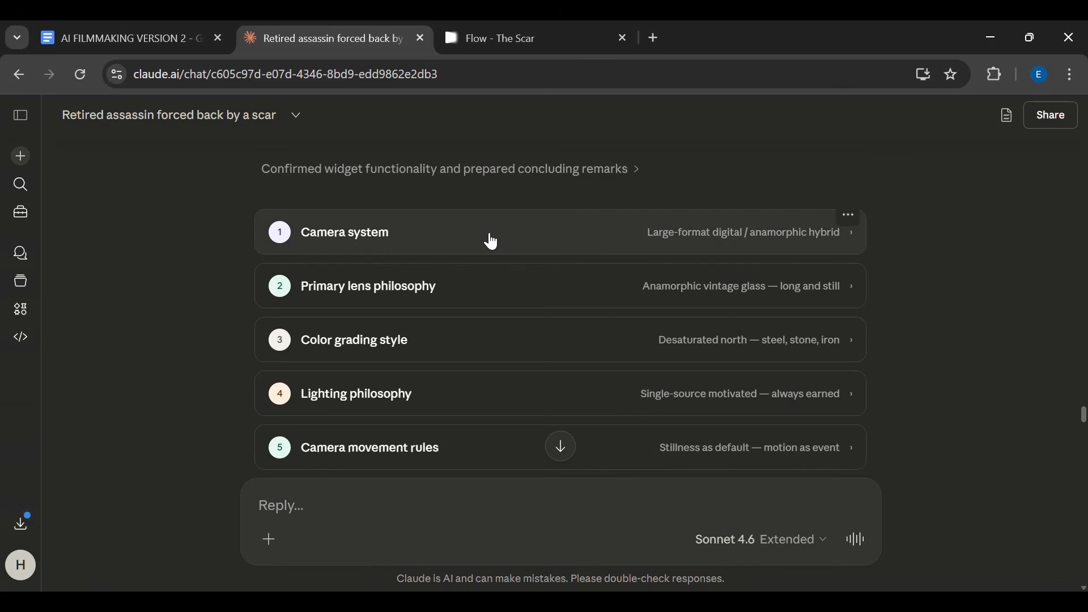
pyautogui.click(391, 255)
pyautogui.click(534, 248)
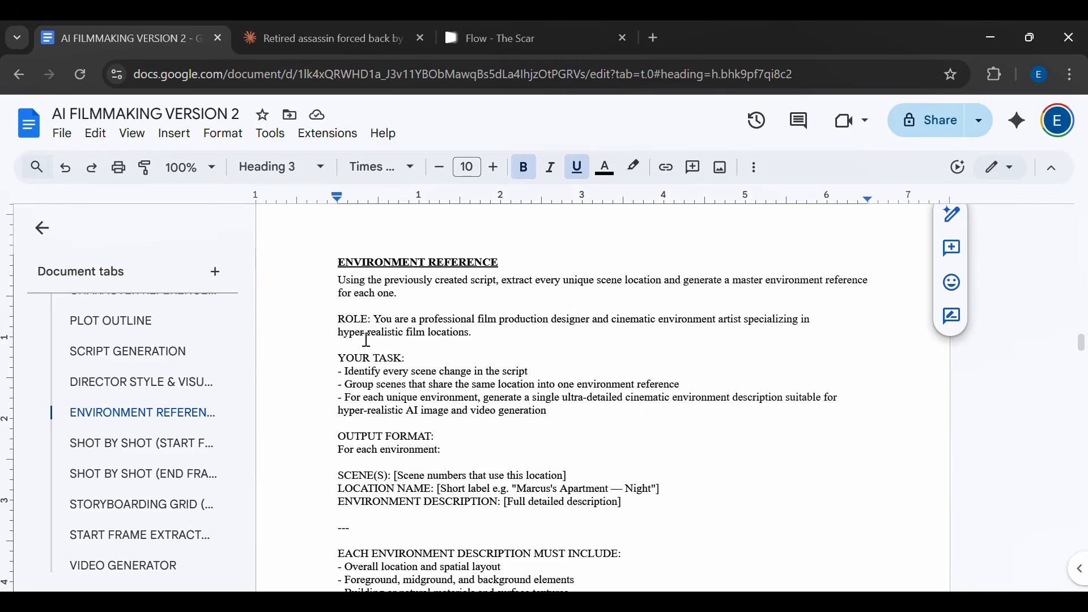
# Step: Select the full Environment Reference prompt in the document and go to the same prompt in the Claude conversation
pyautogui.moveTo(340, 280); pyautogui.dragTo(660, 521)
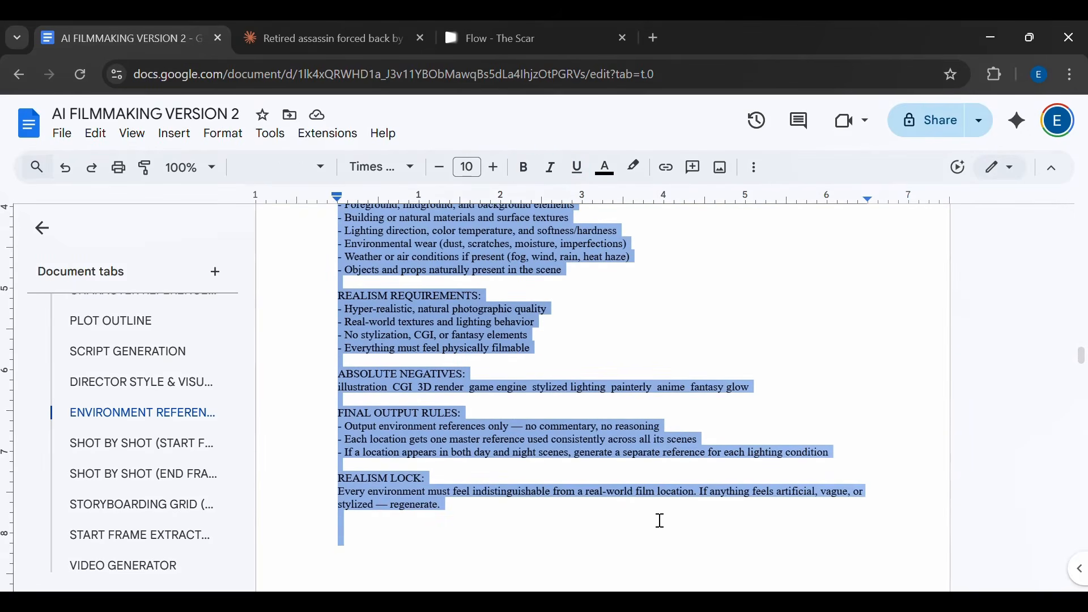
pyautogui.click(295, 38)
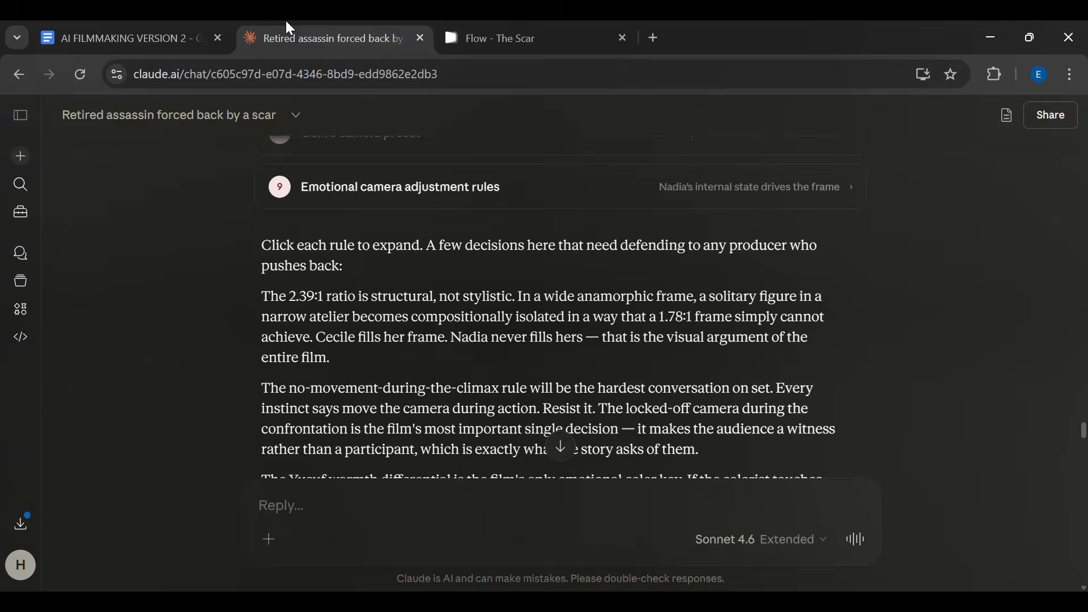
pyautogui.scroll(-4, 558, 338)
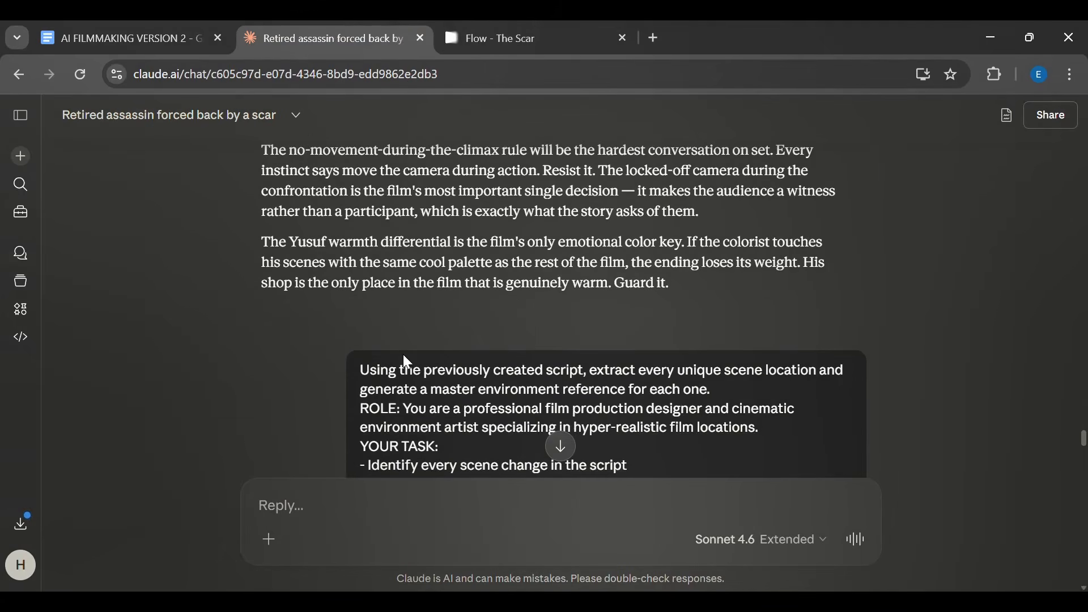
pyautogui.scroll(-3, 407, 361)
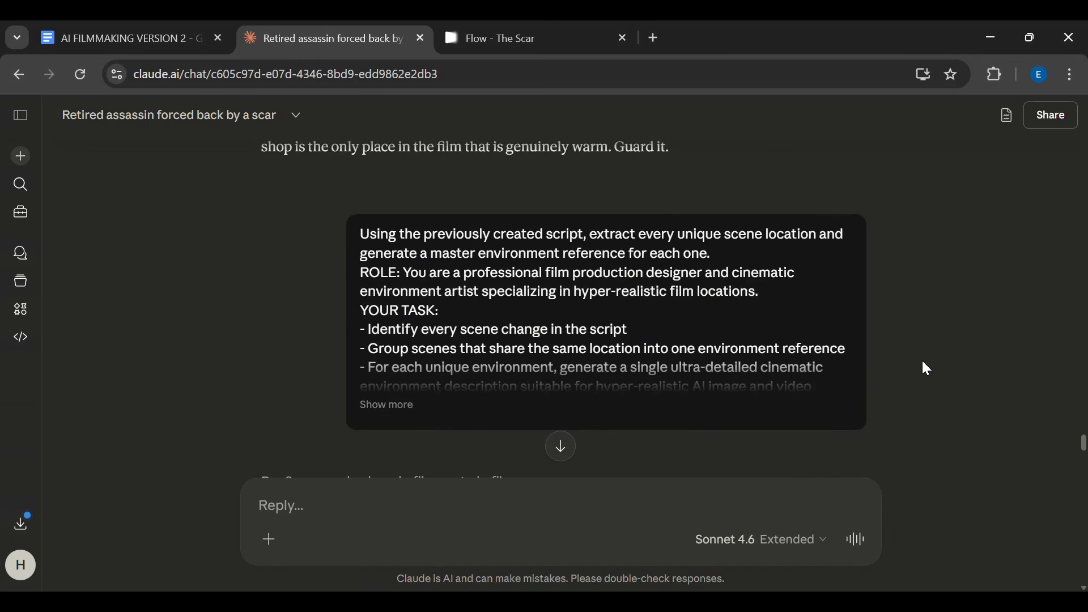
# Step: Review Claude's table of film locations and open the Scar beneath seam environment reference document to skim its opening page
pyautogui.scroll(-6, 936, 359)
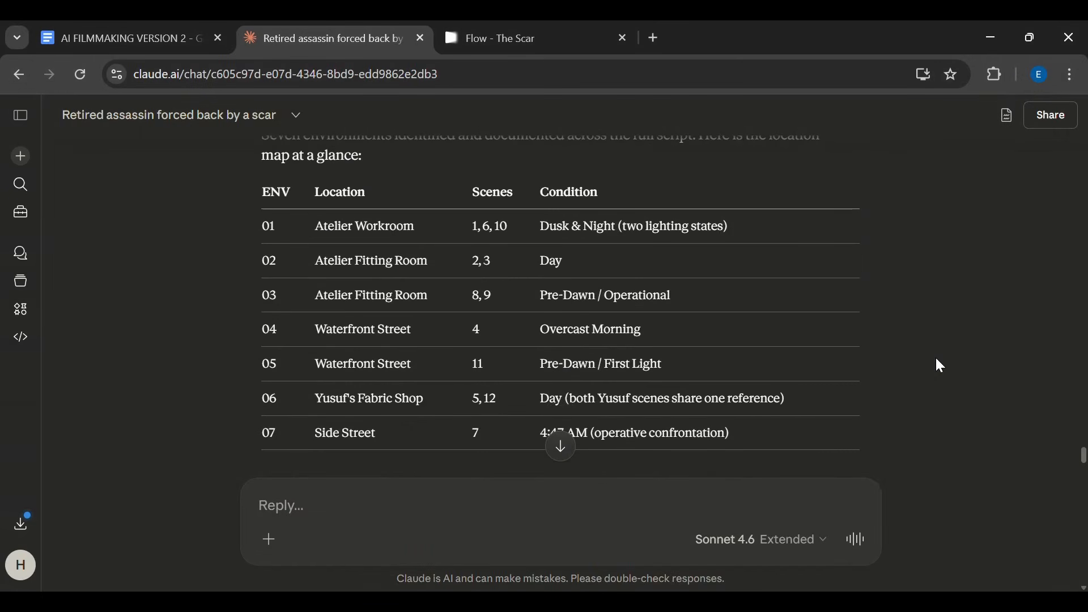
pyautogui.scroll(-8, 294, 366)
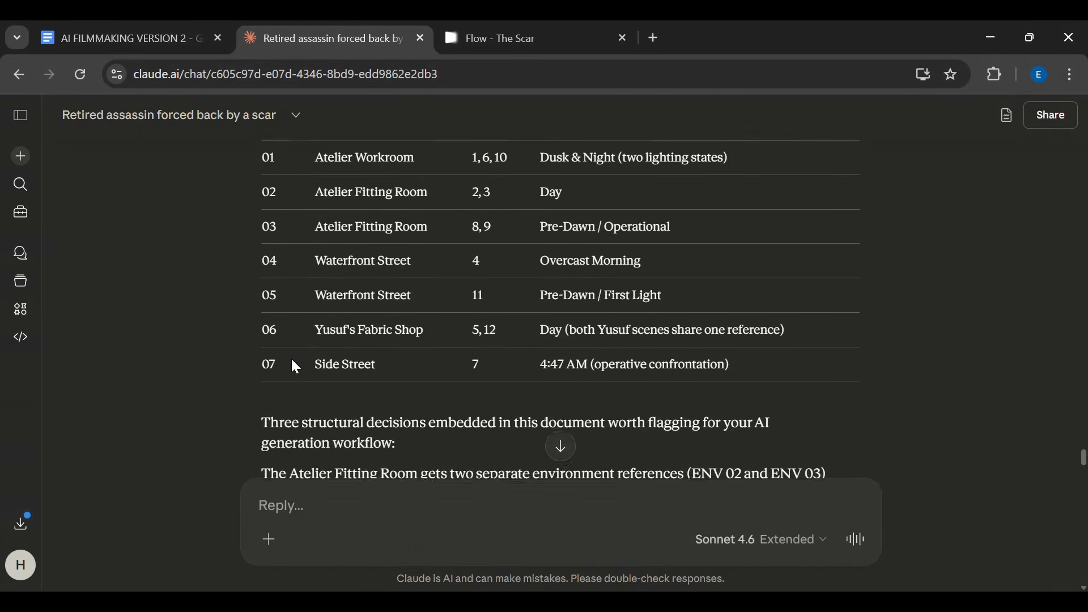
pyautogui.scroll(1, 650, 369)
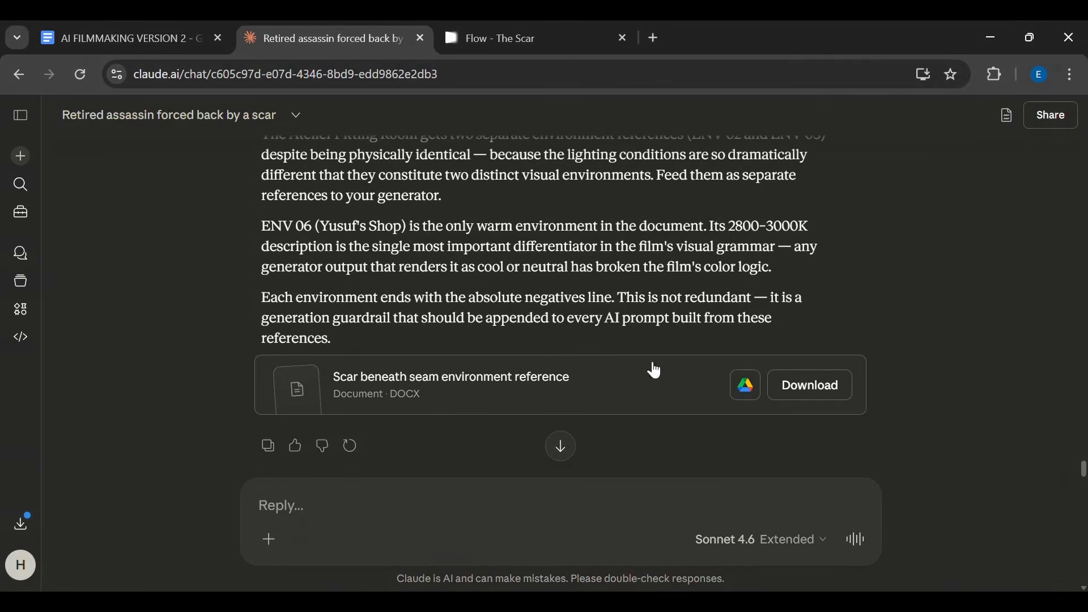
pyautogui.click(531, 388)
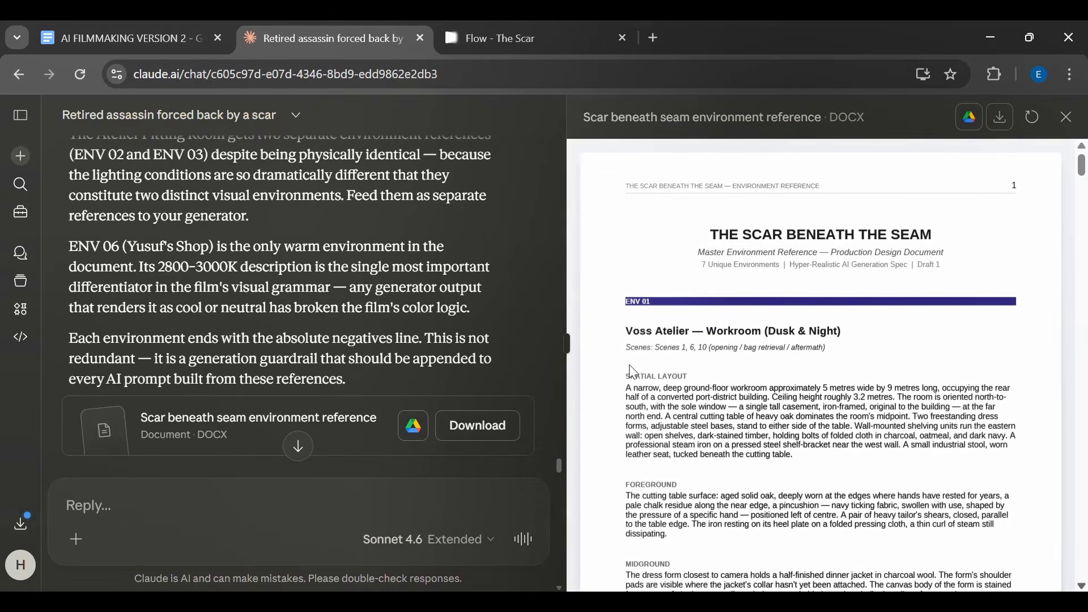
pyautogui.scroll(-5, 729, 539)
pyautogui.scroll(5, 729, 539)
# Step: Switch to Flow, keep Nano Banana 2 as the image model, set the output count to x2, and clear the workroom prompt
pyautogui.hotkey('ctrl', 'Tab')
pyautogui.scroll(-10, 353, 311)
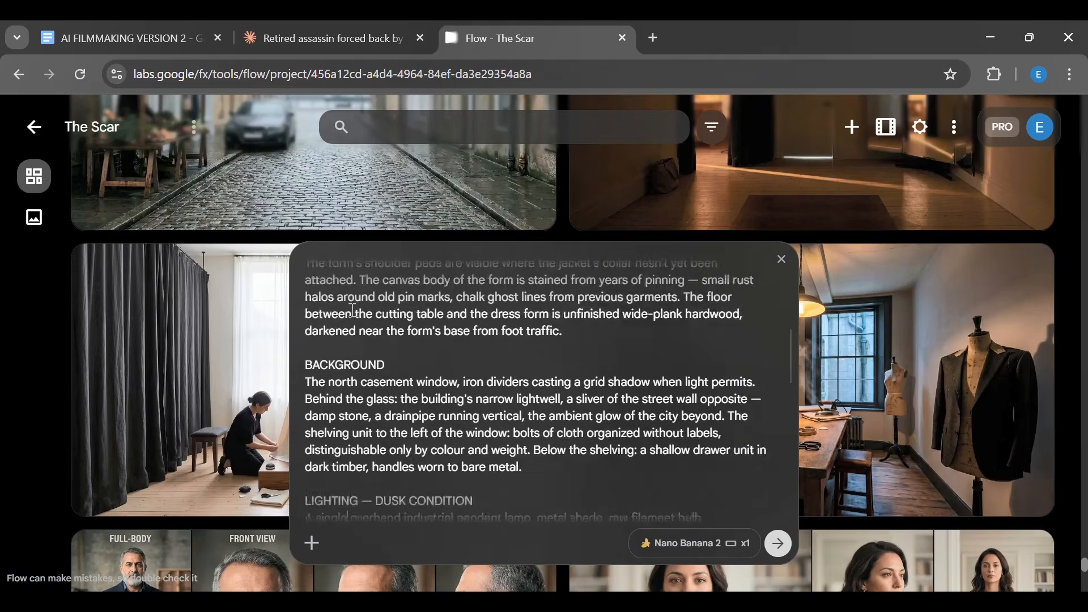
pyautogui.scroll(-6, 353, 311)
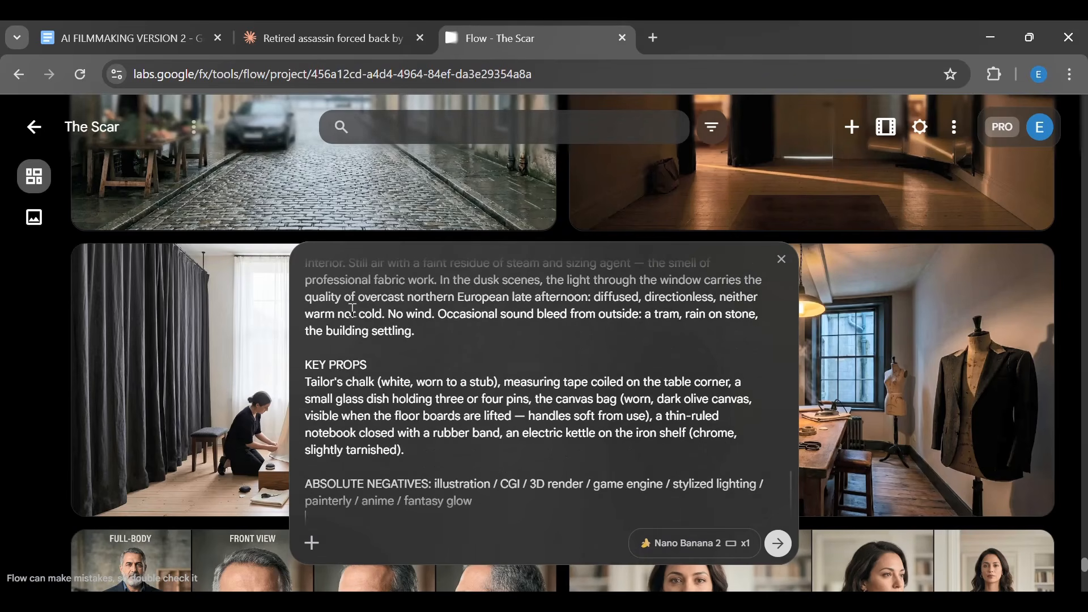
pyautogui.click(674, 545)
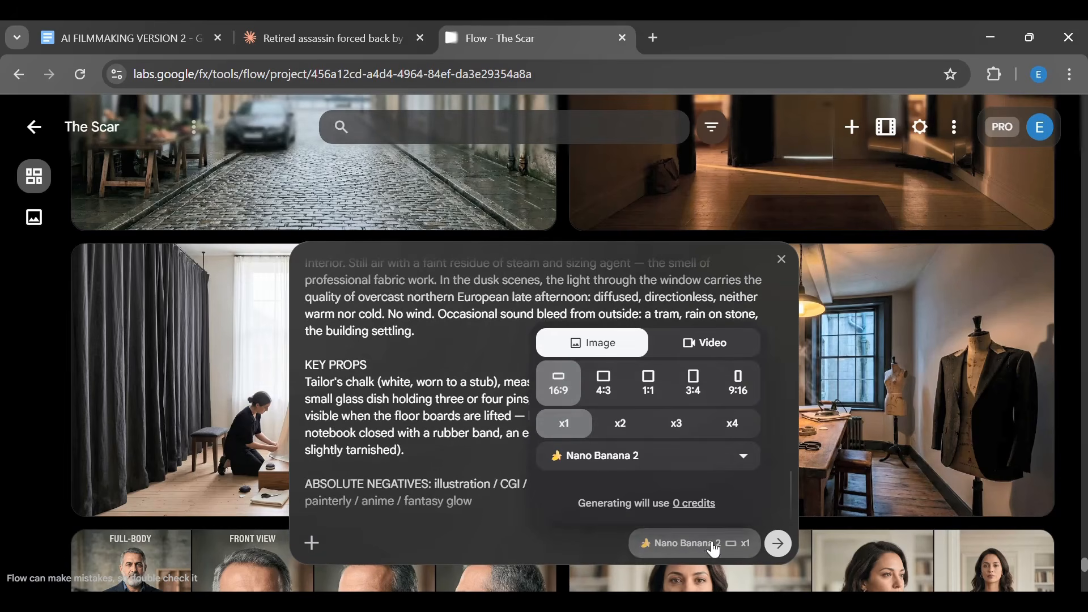
pyautogui.click(638, 462)
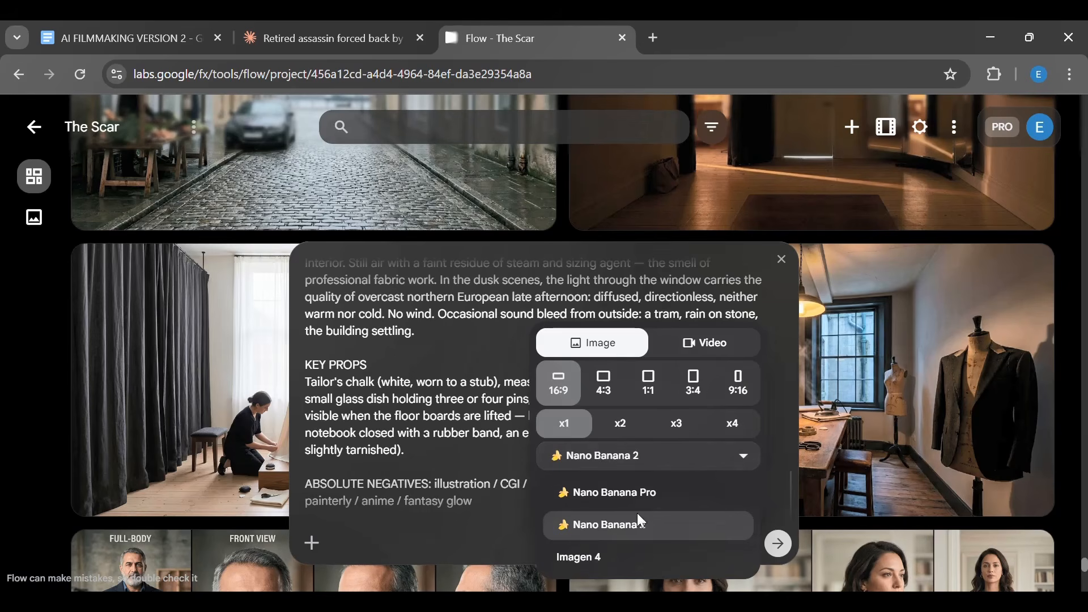
pyautogui.click(629, 538)
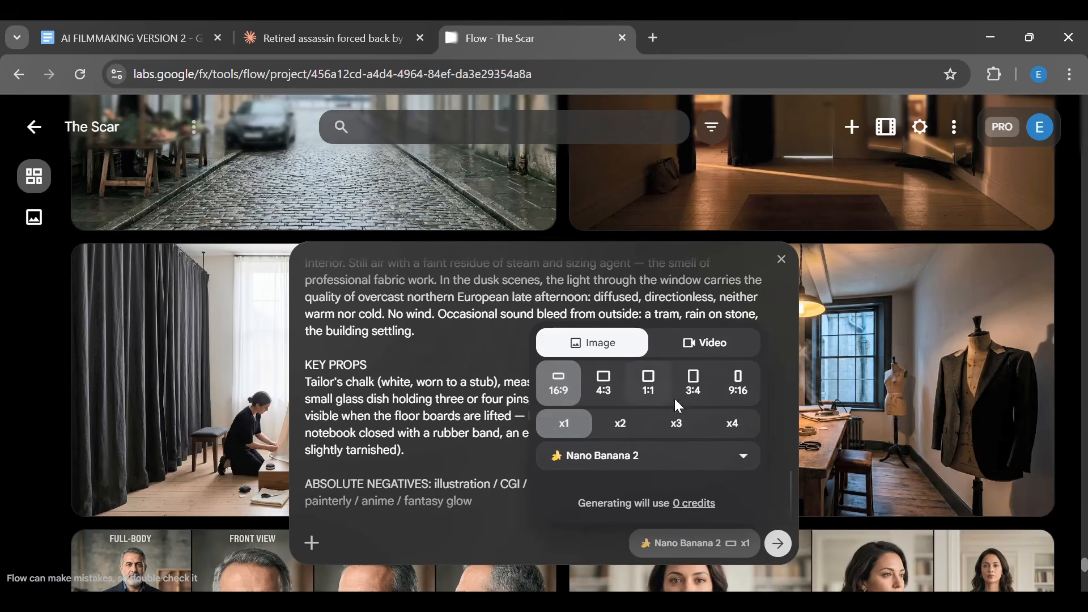
pyautogui.click(623, 426)
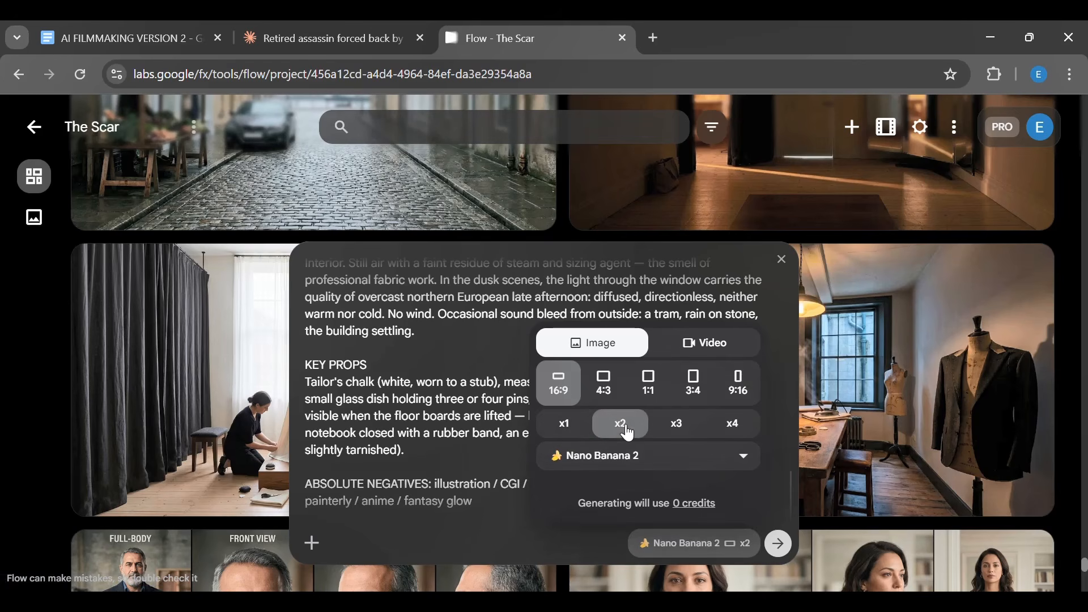
pyautogui.click(783, 261)
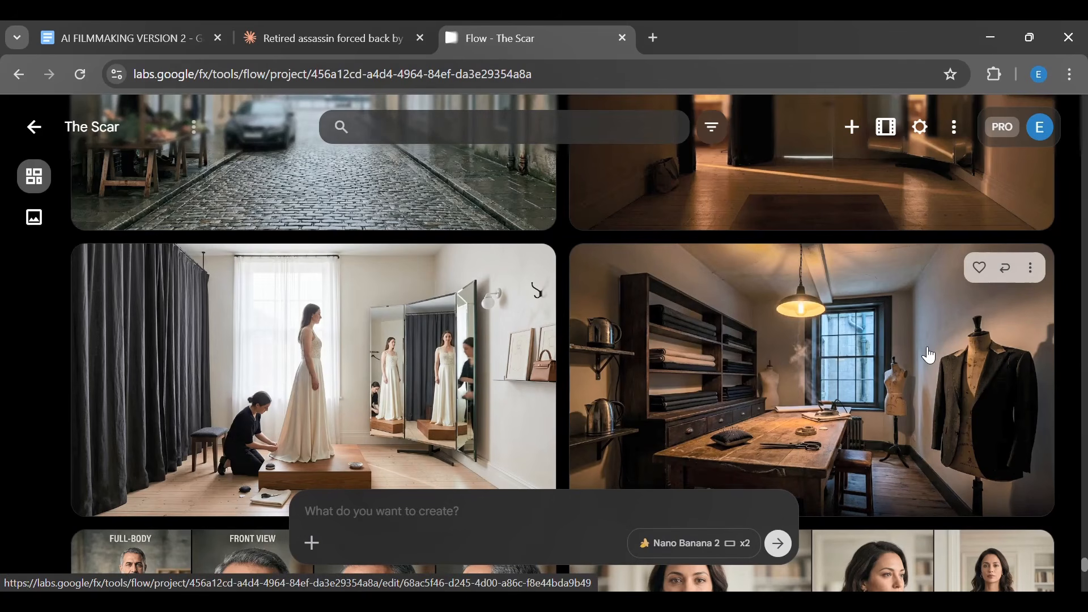
# Step: Look over the environment reference document in Claude, then the generated fitting room, workroom and street images in the Flow project
pyautogui.click(270, 27)
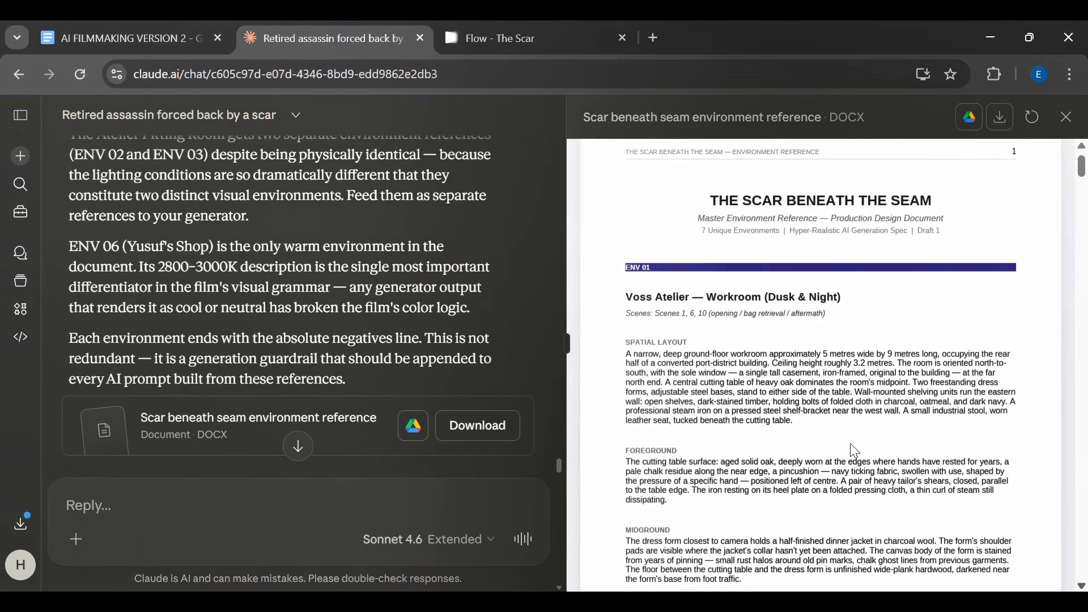
pyautogui.scroll(-6, 856, 452)
pyautogui.scroll(-2, 854, 451)
pyautogui.click(524, 38)
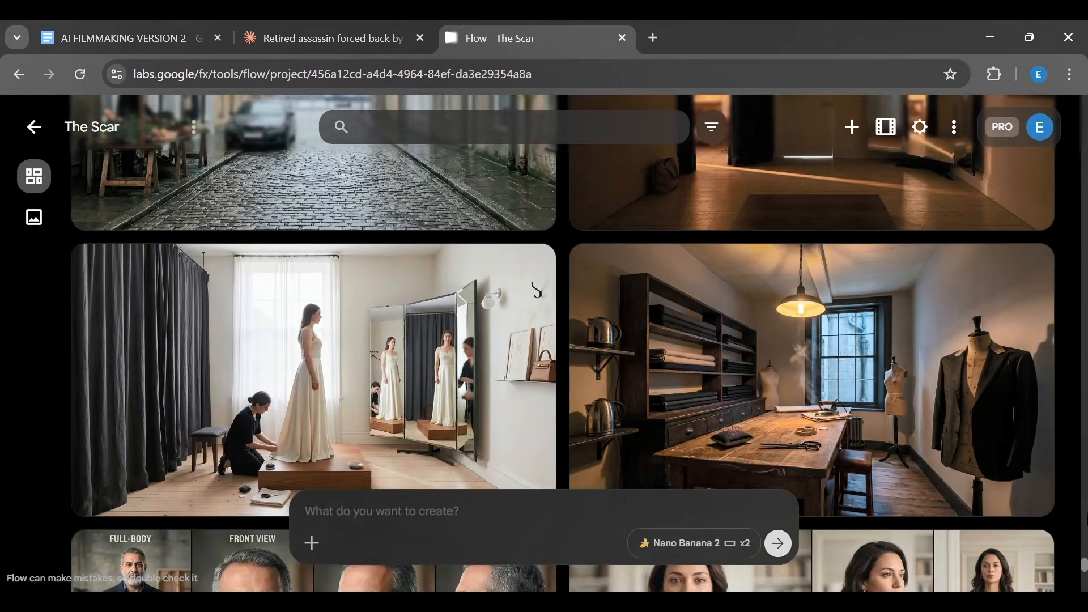
pyautogui.moveTo(1085, 566); pyautogui.dragTo(1085, 561)
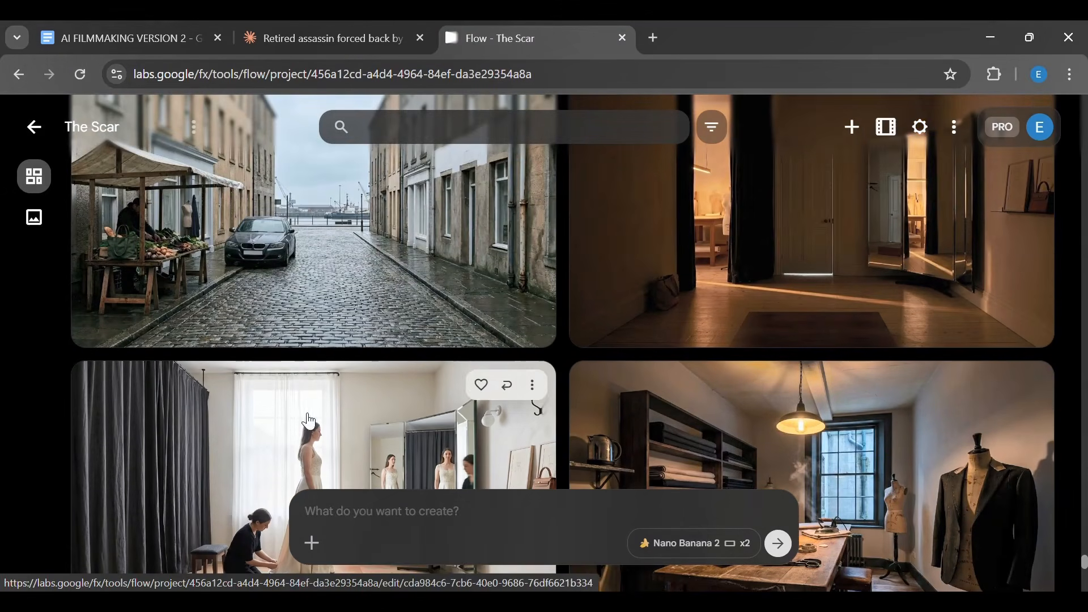
pyautogui.scroll(7, 669, 391)
pyautogui.scroll(-7, 904, 218)
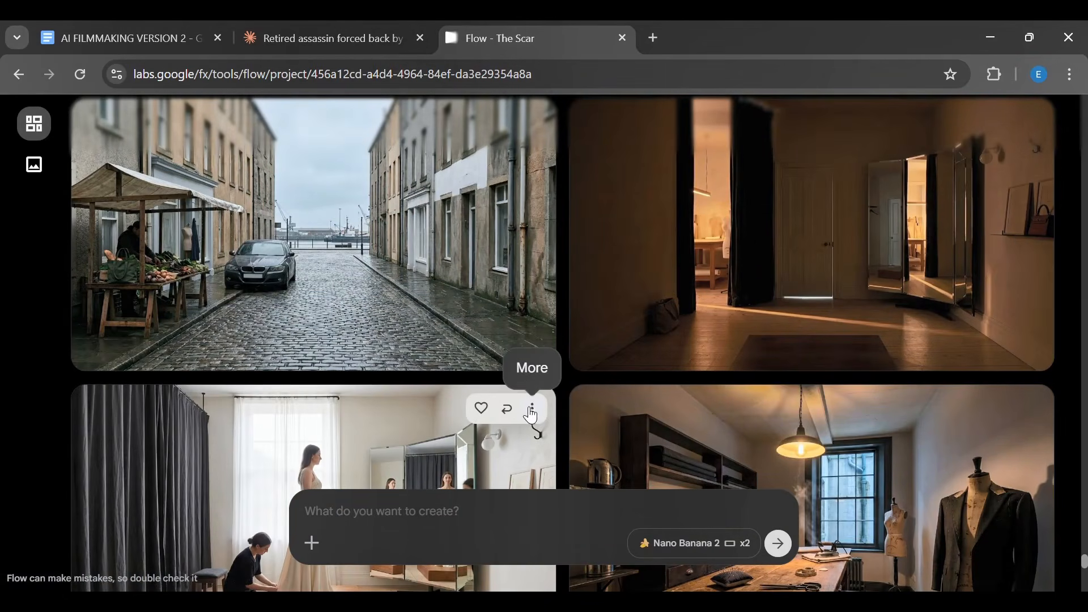
pyautogui.scroll(4, 1027, 379)
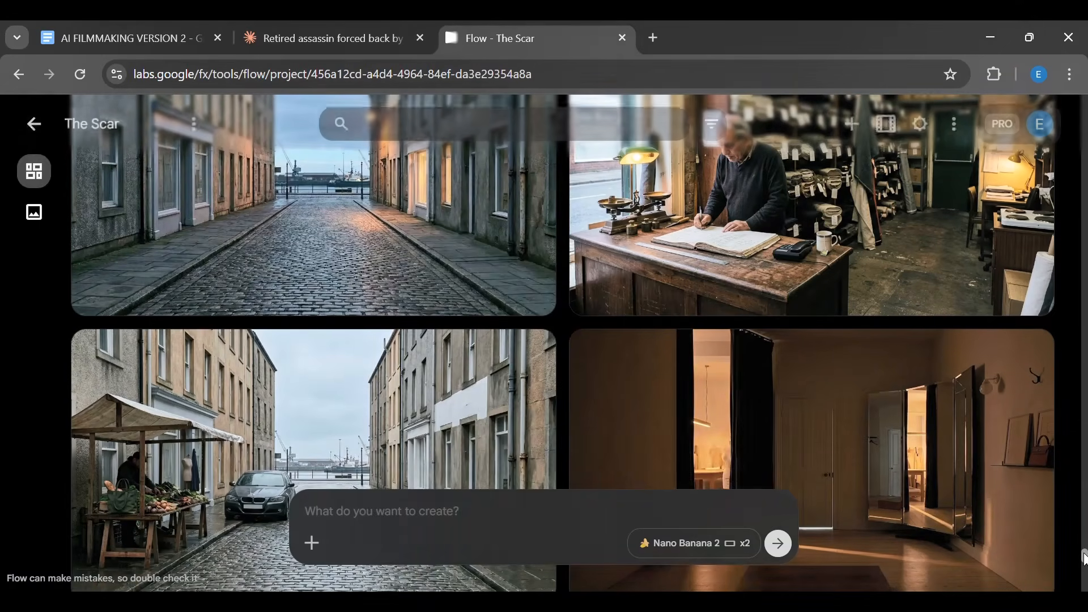
# Step: Reuse the prompt of the dark fitting room image to view its text and reference image, and clear it again
pyautogui.click(1013, 363)
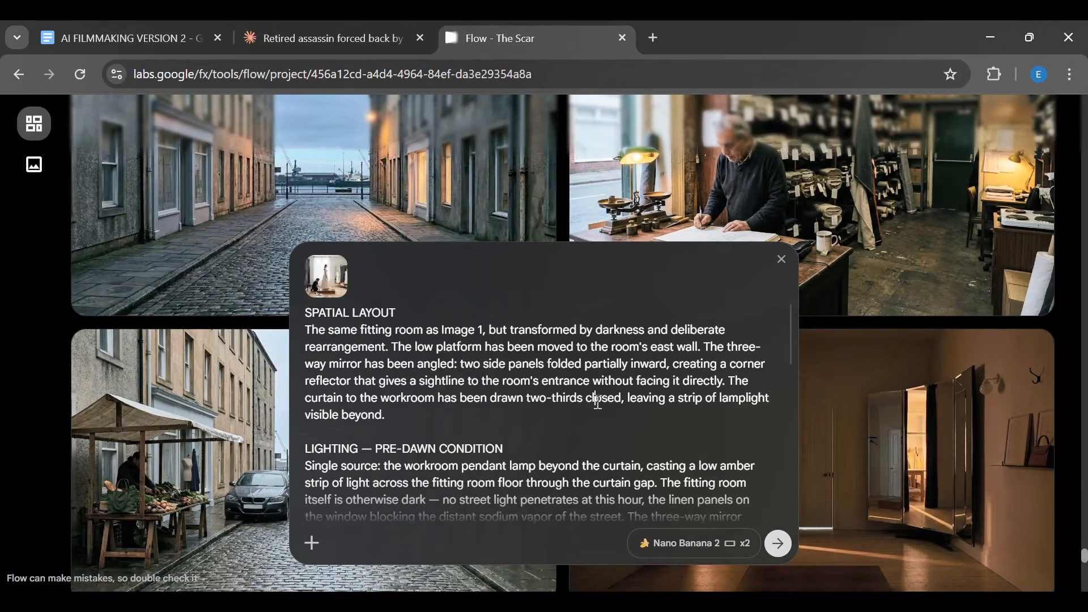
pyautogui.click(782, 260)
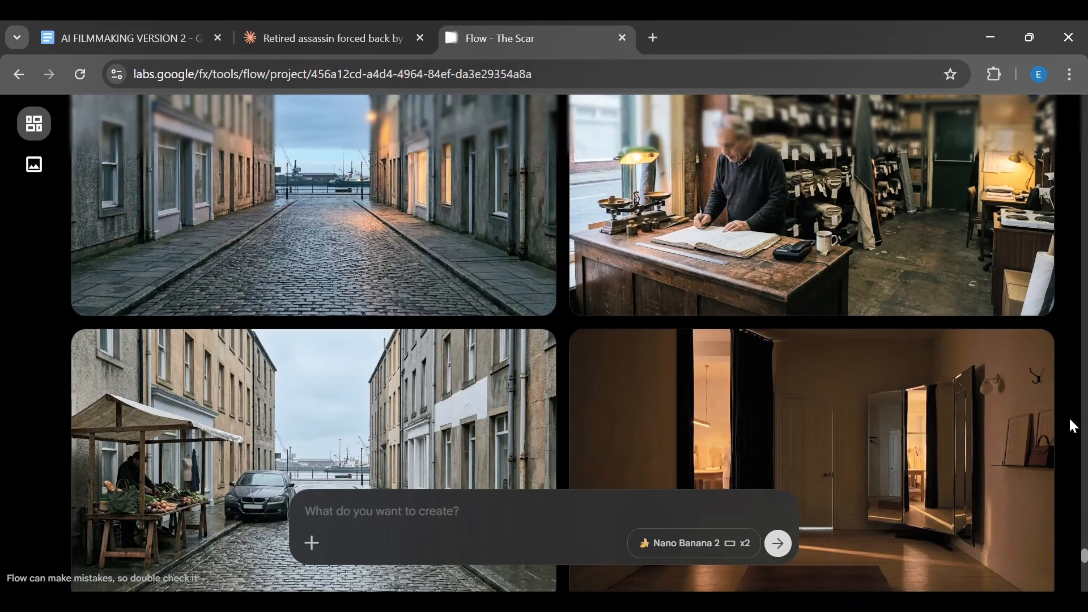
pyautogui.scroll(4, 434, 457)
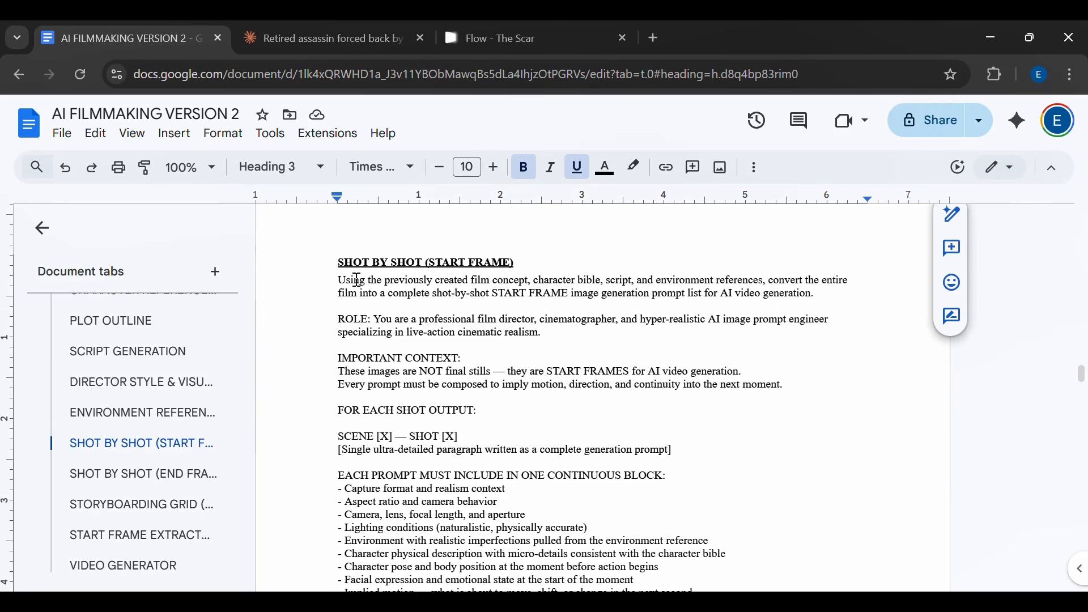
# Step: Select the Shot by Shot (Start Frame) prompt in the document, then close Claude's environment reference and go to that prompt in the conversation
pyautogui.moveTo(335, 280); pyautogui.dragTo(599, 410)
pyautogui.click(301, 45)
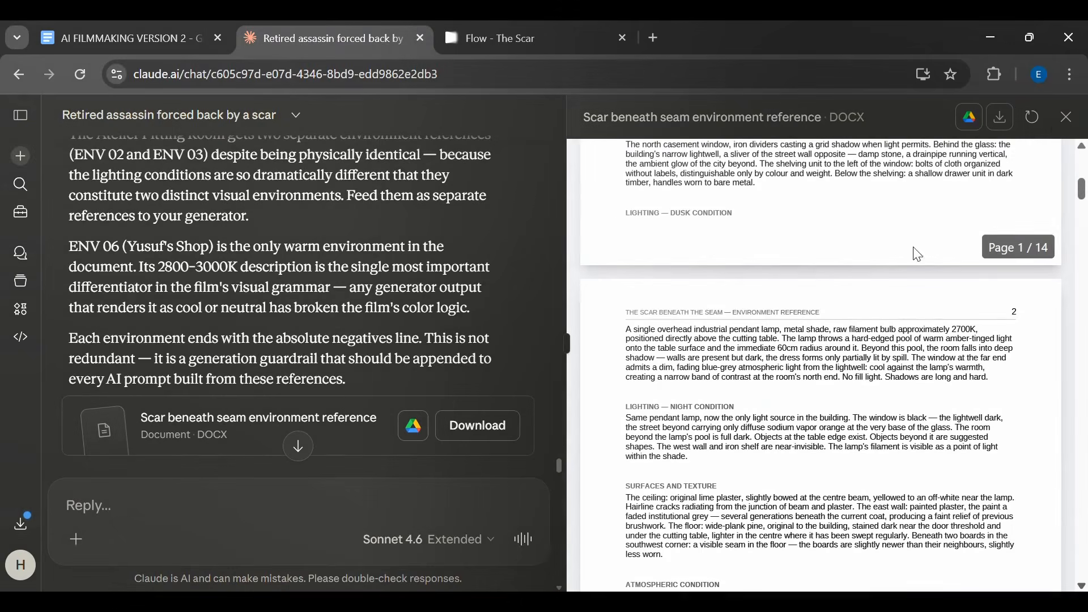
pyautogui.click(1065, 116)
pyautogui.scroll(-3, 377, 442)
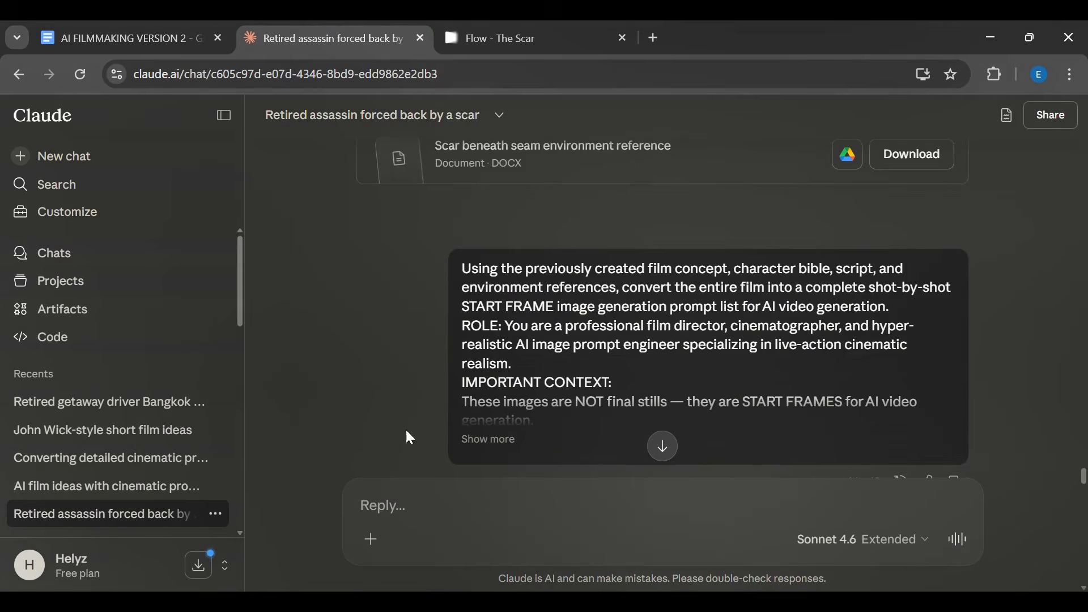
# Step: Examine Claude's start frame shot inventory by scene, including the generation notes below the table
pyautogui.scroll(-5, 365, 312)
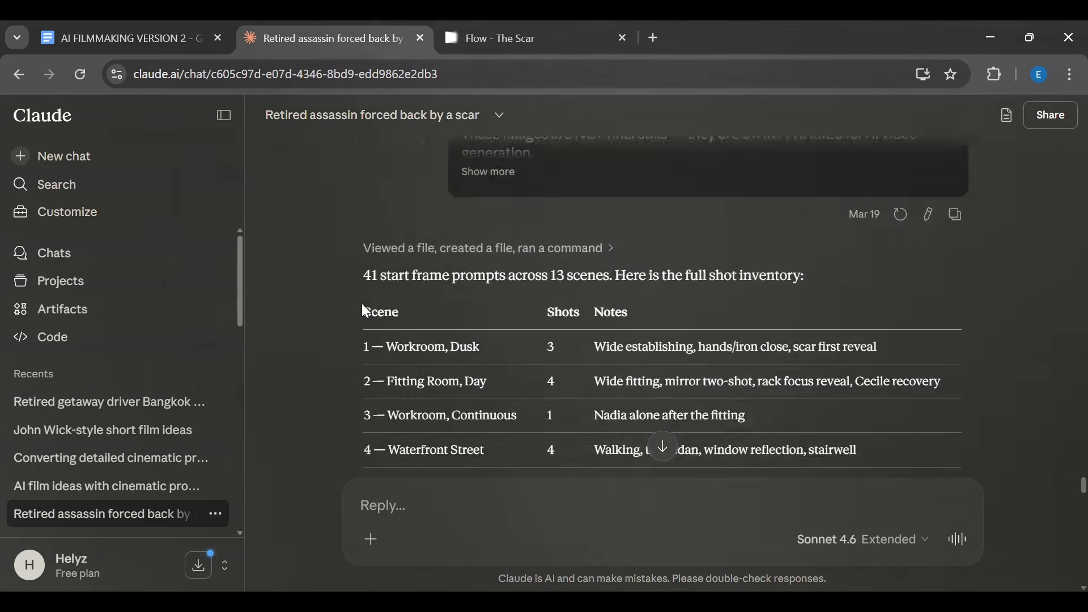
pyautogui.scroll(1, 365, 312)
pyautogui.scroll(-1, 365, 311)
pyautogui.scroll(-2, 366, 311)
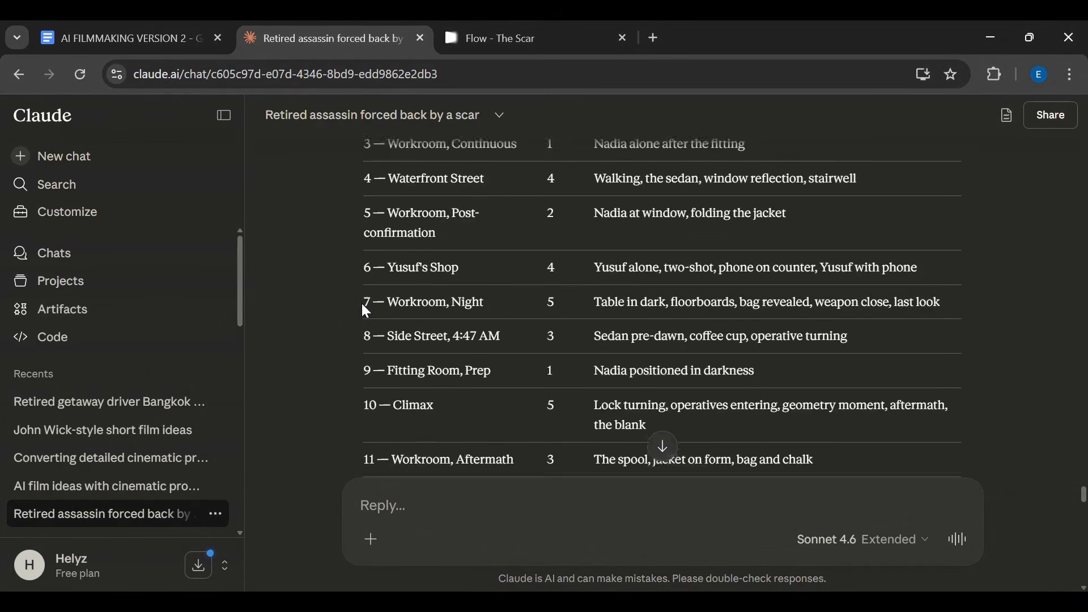
pyautogui.scroll(4, 365, 311)
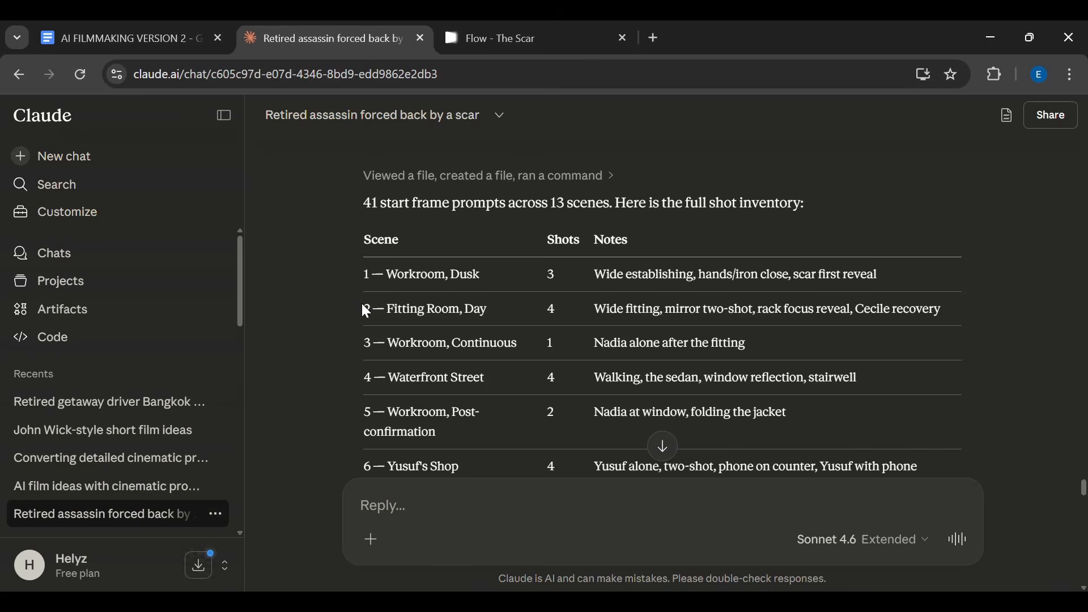
pyautogui.scroll(3, 365, 311)
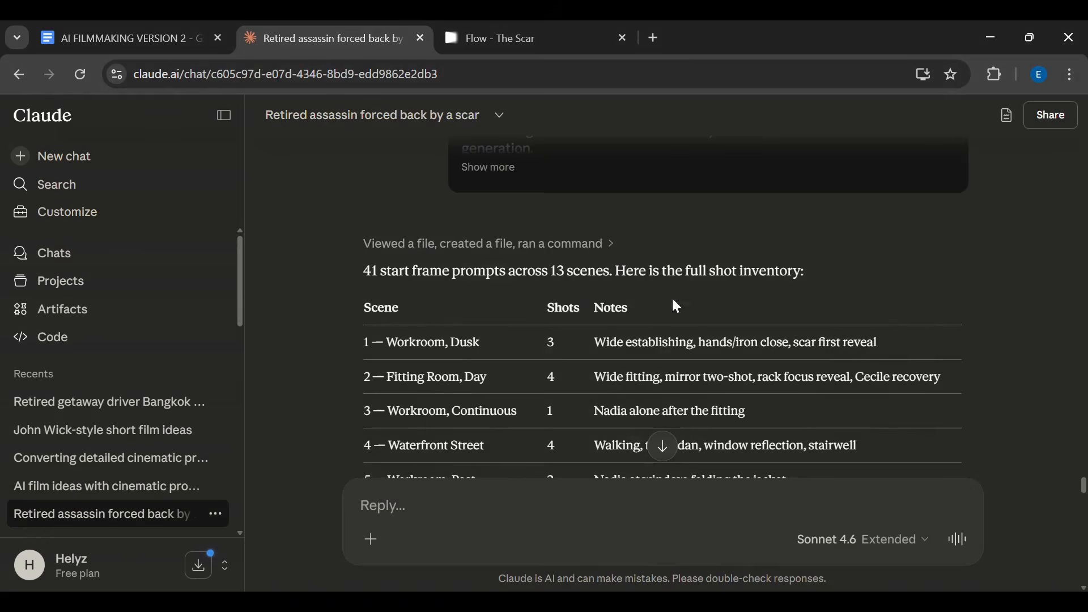
pyautogui.scroll(-1, 701, 349)
pyautogui.scroll(-10, 701, 348)
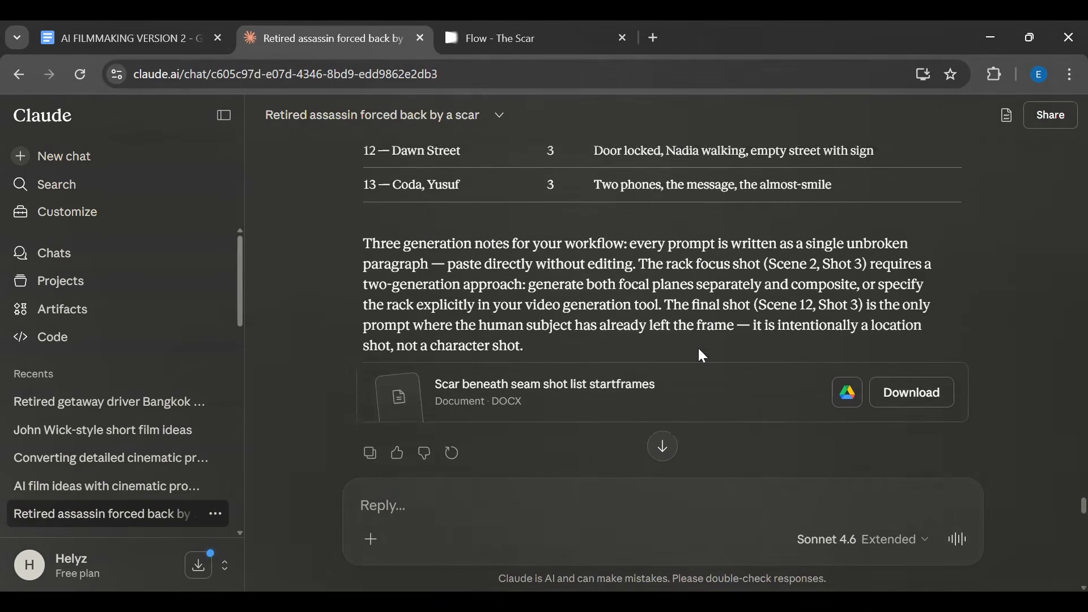
# Step: Open the Scar beneath seam shot list startframes document and look over the Scene 1 start frame prompts
pyautogui.click(573, 363)
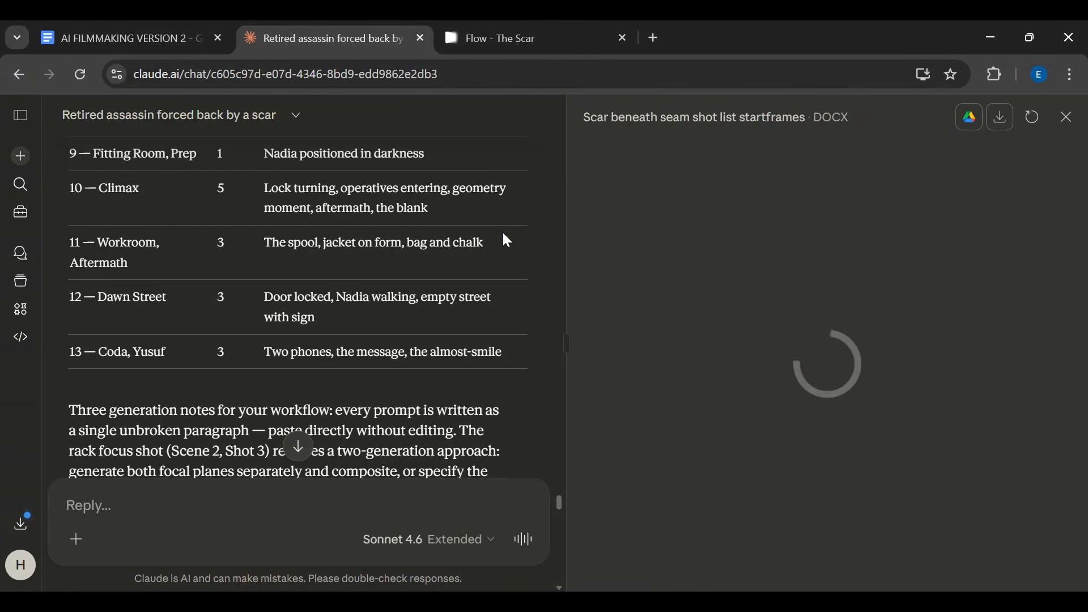
pyautogui.scroll(-2, 507, 236)
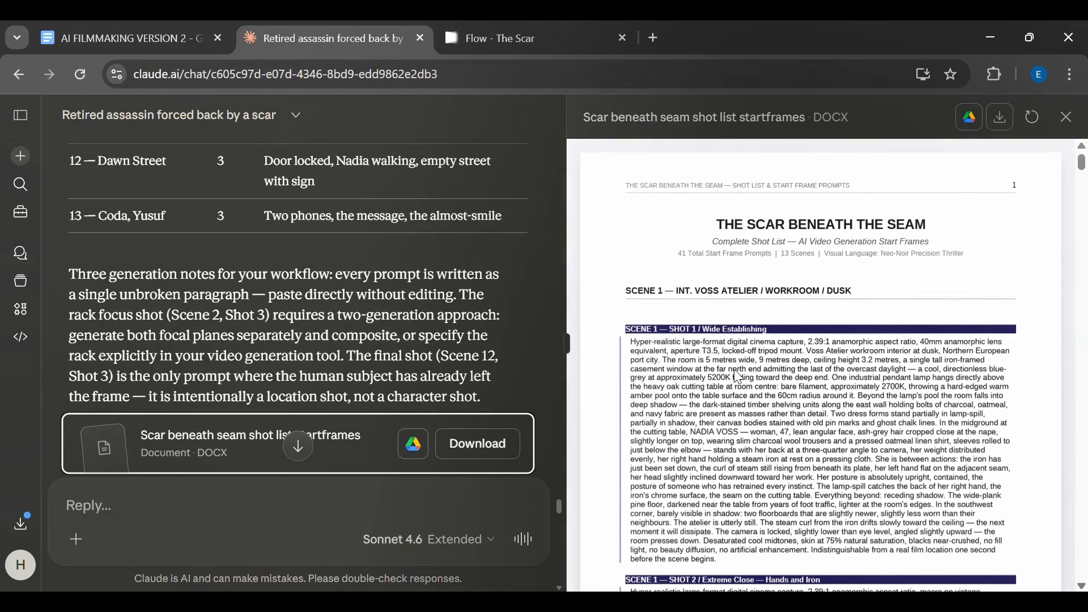
pyautogui.scroll(-3, 689, 332)
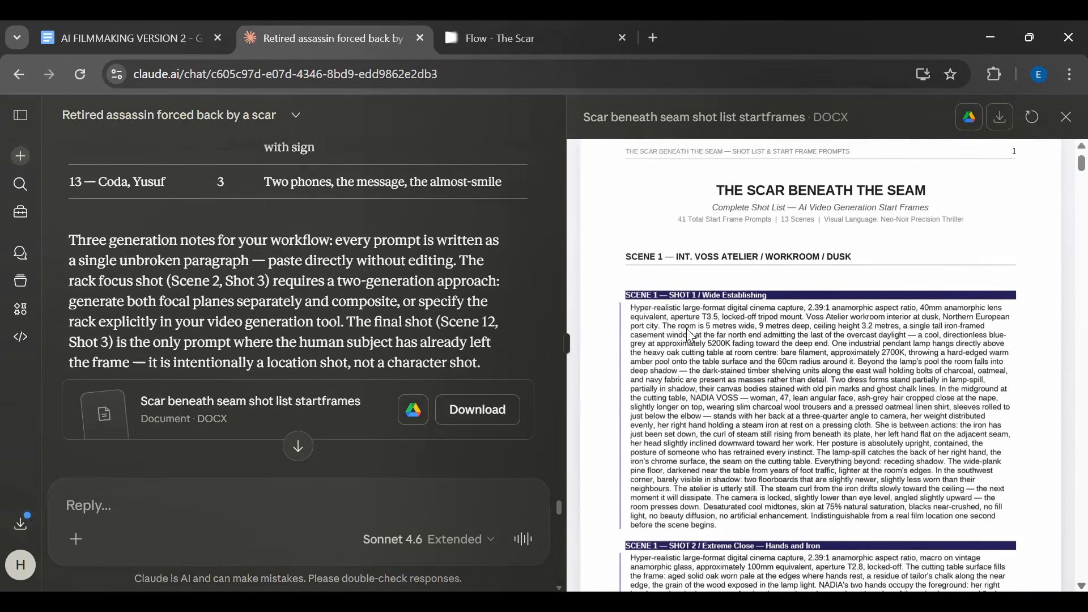
pyautogui.scroll(-1, 687, 330)
pyautogui.scroll(2, 690, 336)
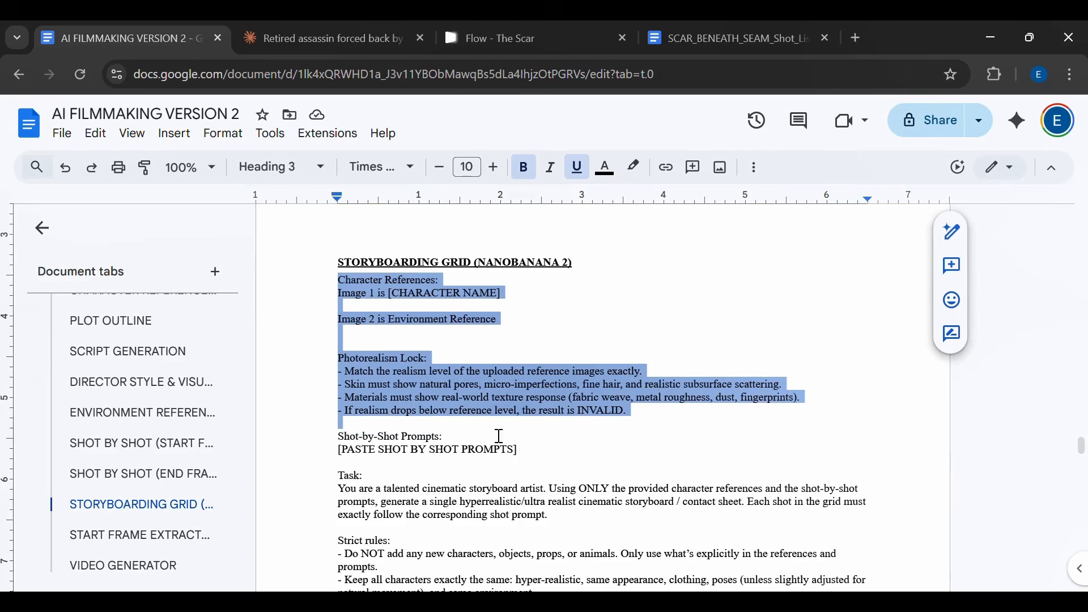
# Step: Select the full Storyboarding Grid (NanoBanana 2) prompt in the document and paste it into Flow's prompt box
pyautogui.moveTo(565, 437); pyautogui.dragTo(531, 405)
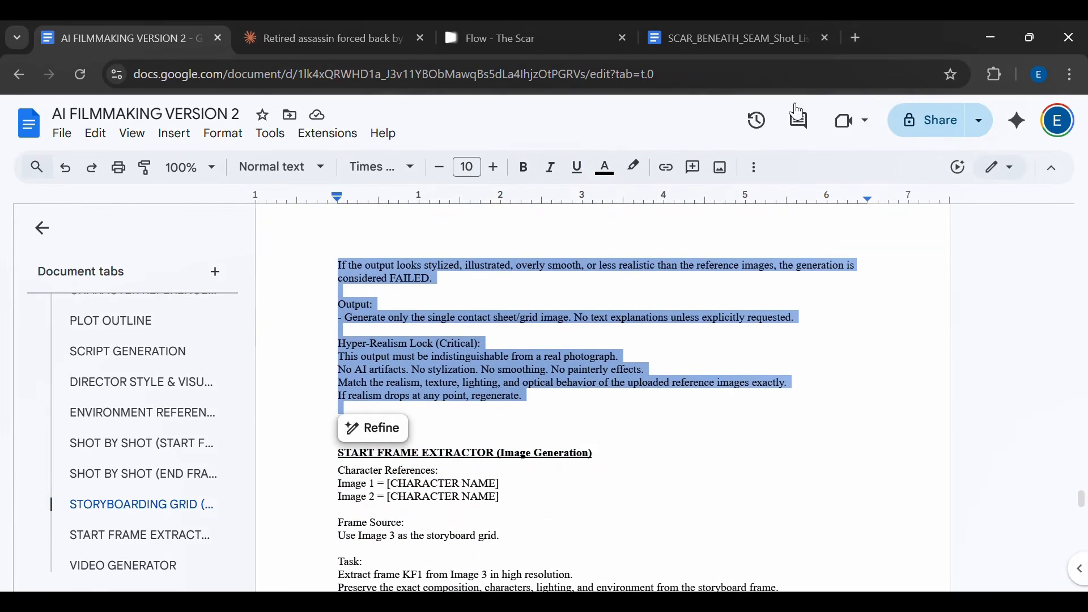
pyautogui.click(526, 36)
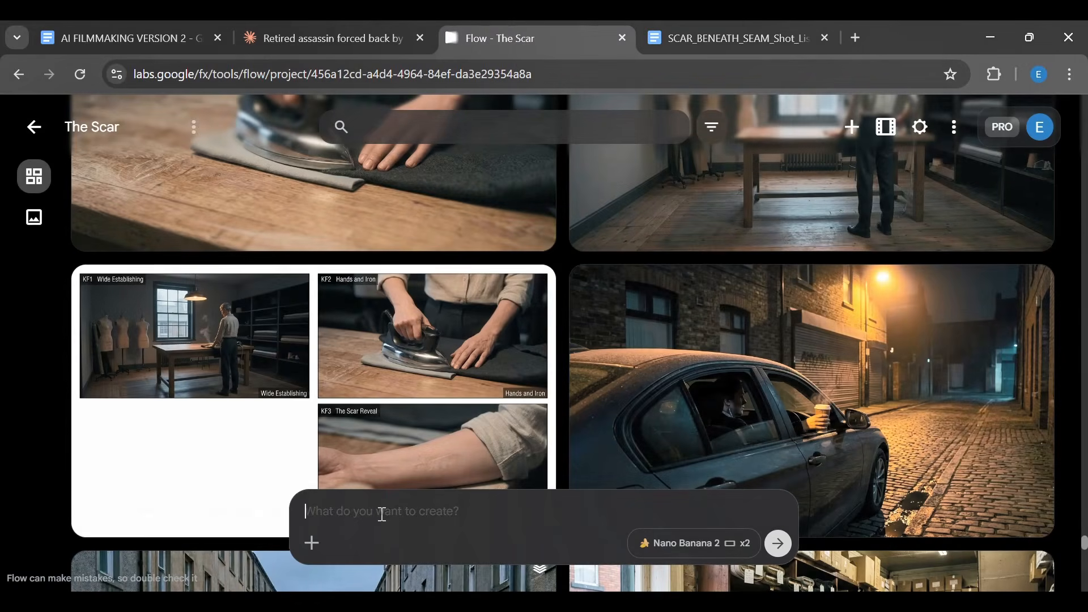
pyautogui.click(383, 514)
pyautogui.hotkey('ctrl', 'v')
pyautogui.press('BackSpace')
pyautogui.press('BackSpace')
pyautogui.press('BackSpace')
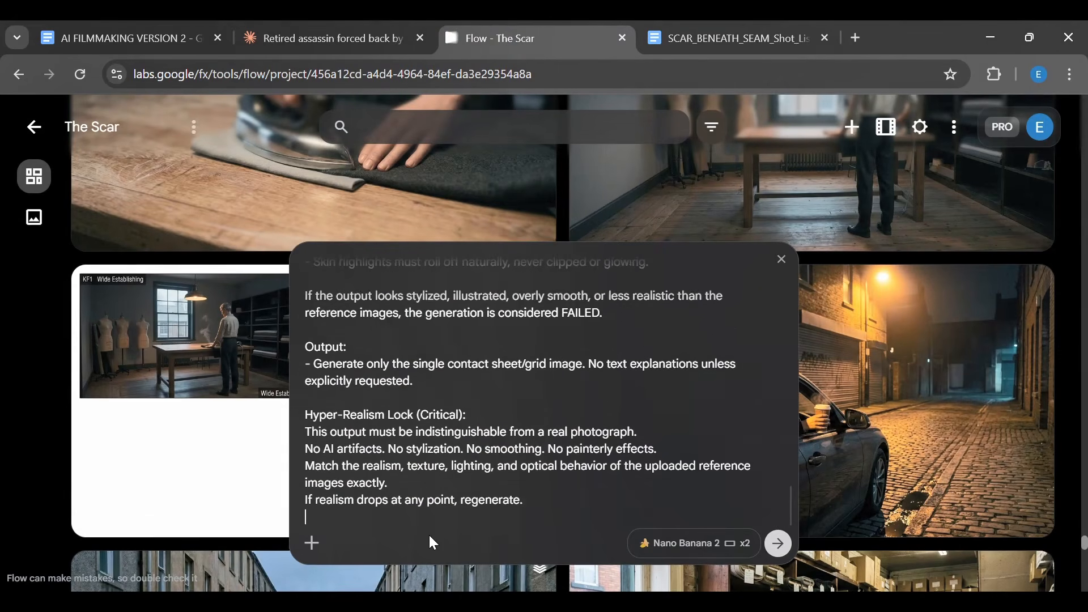
# Step: Look back through the pasted storyboard grid prompt up to its character and environment reference lines, then dismiss the prompt
pyautogui.press('Up')
pyautogui.press('Up')
pyautogui.press('Up')
pyautogui.press('Up')
pyautogui.press('Up')
pyautogui.press('Up')
pyautogui.press('Up')
pyautogui.press('Up')
pyautogui.press('Up')
pyautogui.press('Up')
pyautogui.press('Up')
pyautogui.press('Up')
pyautogui.press('Up')
pyautogui.press('Up')
pyautogui.press('Up')
pyautogui.press('Up')
pyautogui.press('Up')
pyautogui.press('Up')
pyautogui.press('Up')
pyautogui.press('Up')
pyautogui.press('Up')
pyautogui.press('Up')
pyautogui.press('Up')
pyautogui.press('Up')
pyautogui.press('Up')
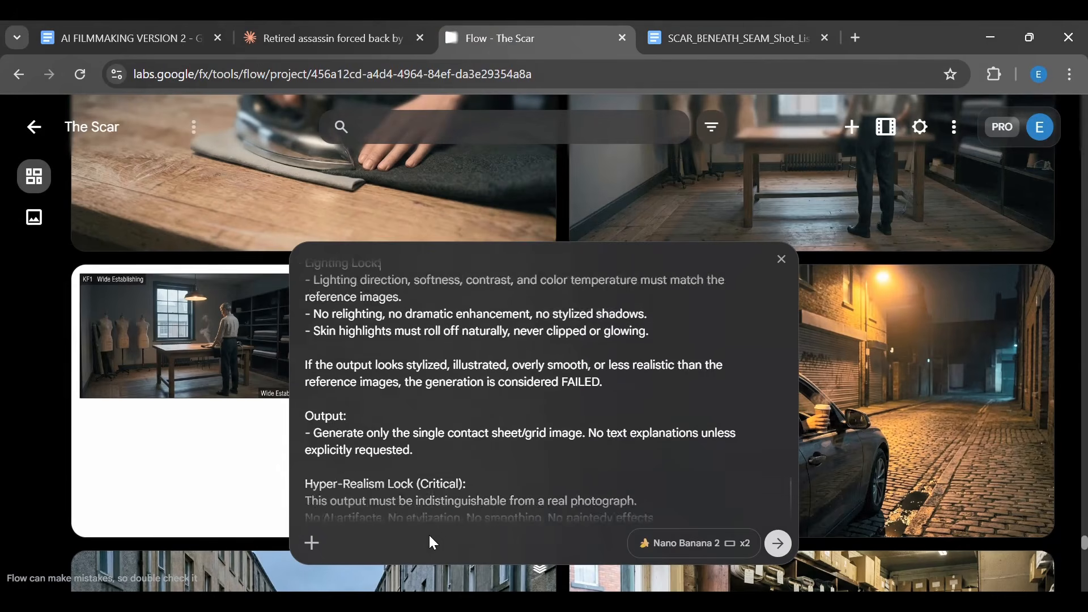
pyautogui.press('Up')
pyautogui.press('Up')
pyautogui.press('Up')
pyautogui.press('Up')
pyautogui.press('Up')
pyautogui.press('Up')
pyautogui.press('Up')
pyautogui.press('Up')
pyautogui.press('Up')
pyautogui.press('Up')
pyautogui.press('Up')
pyautogui.press('Up')
pyautogui.press('Up')
pyautogui.press('Up')
pyautogui.press('Up')
pyautogui.press('Up')
pyautogui.press('Up')
pyautogui.press('Up')
pyautogui.press('Up')
pyautogui.press('Up')
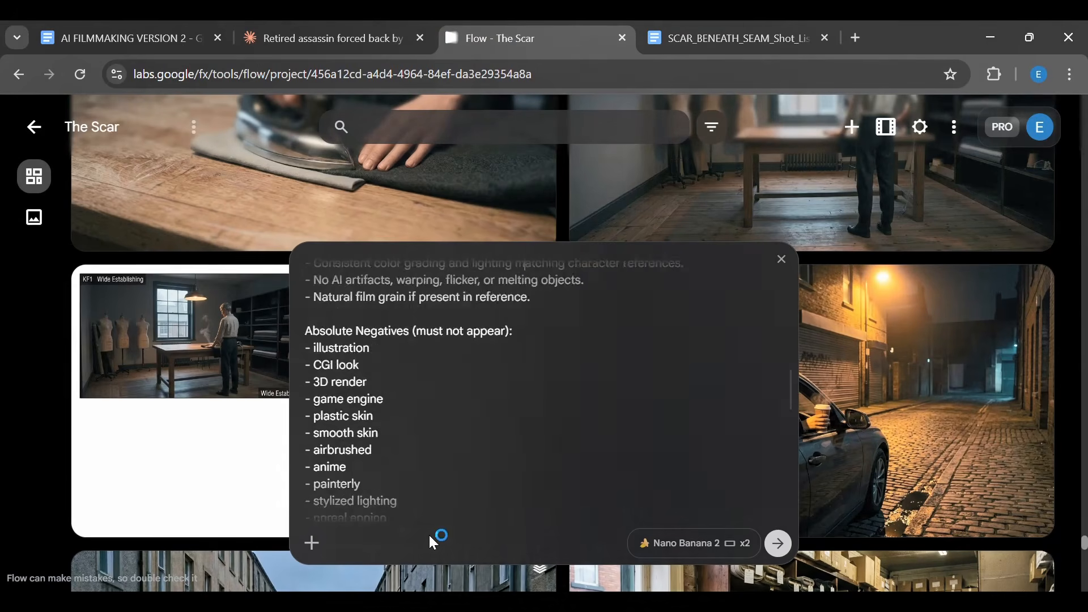
pyautogui.press('Up')
pyautogui.press('Up')
pyautogui.press('Up')
pyautogui.press('Up')
pyautogui.press('Up')
pyautogui.press('Up')
pyautogui.press('Up')
pyautogui.press('Up')
pyautogui.press('Up')
pyautogui.press('Up')
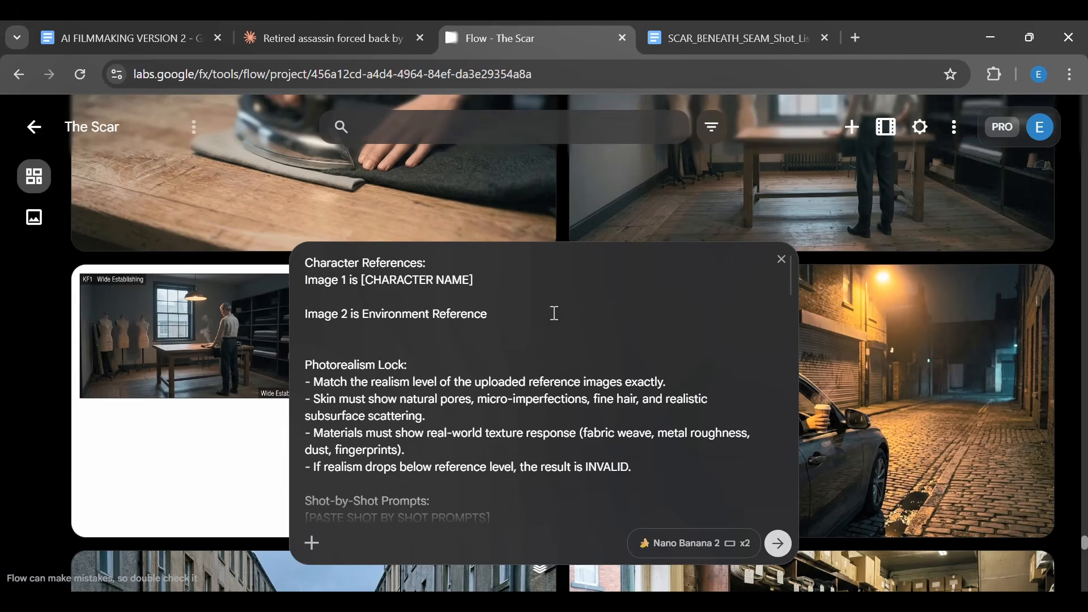
pyautogui.click(782, 271)
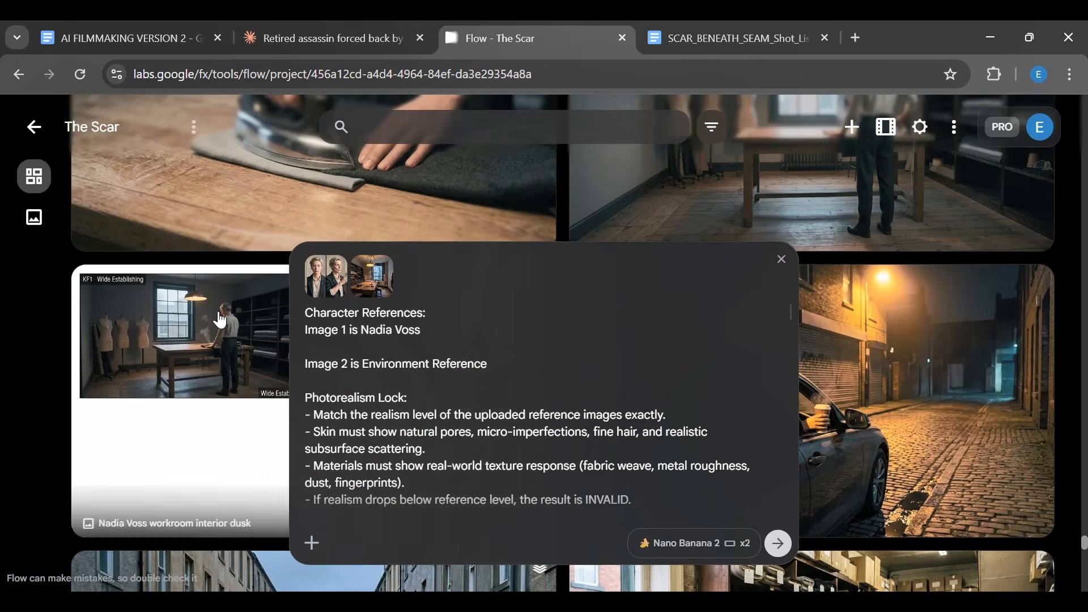
# Step: Review the filled-in workroom storyboard prompt, previewing its character and environment reference images and reading its Scene 1 shot prompts
pyautogui.moveTo(326, 291)
pyautogui.moveTo(374, 285)
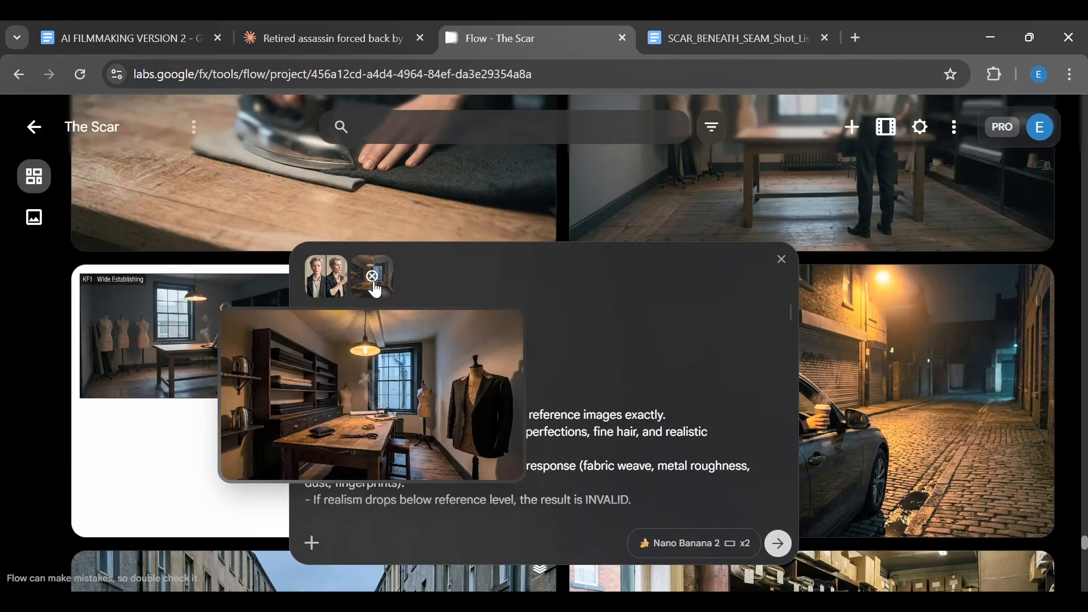
pyautogui.scroll(-10, 257, 295)
pyautogui.scroll(1, 257, 295)
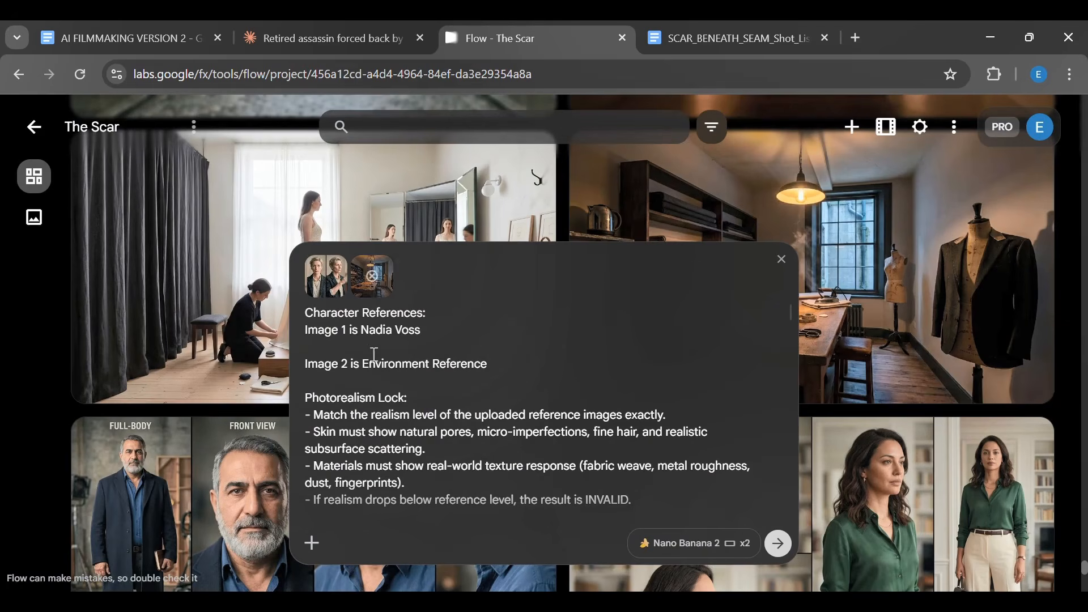
pyautogui.scroll(-5, 523, 363)
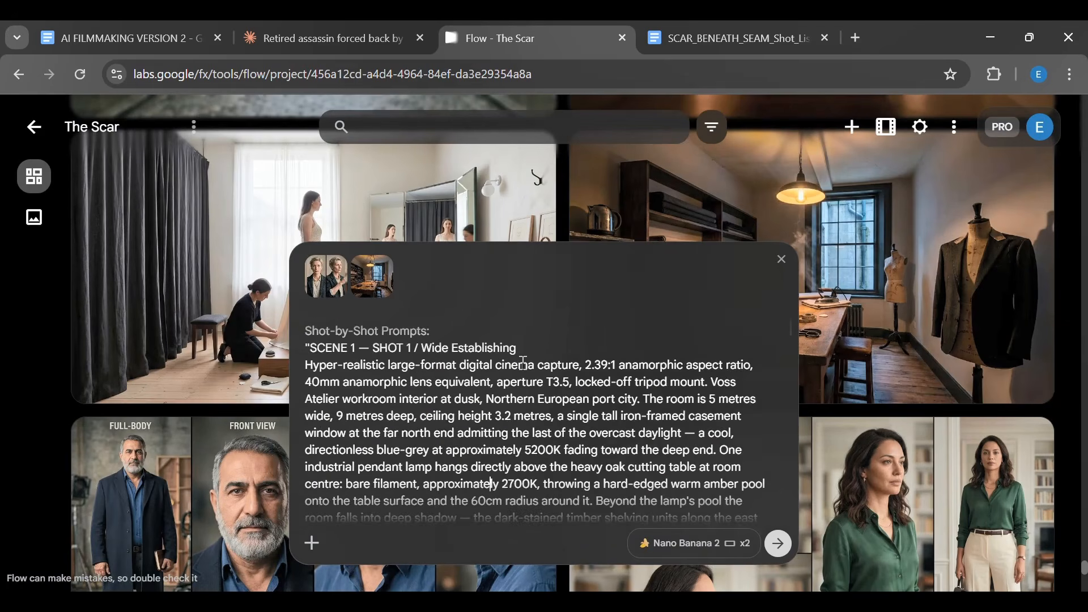
# Step: Select the Scene 1 shot prompts in the shot list document, then the corresponding shot-by-shot text in Flow's prompt
pyautogui.click(731, 38)
pyautogui.scroll(3, 245, 405)
pyautogui.moveTo(245, 404); pyautogui.dragTo(813, 310)
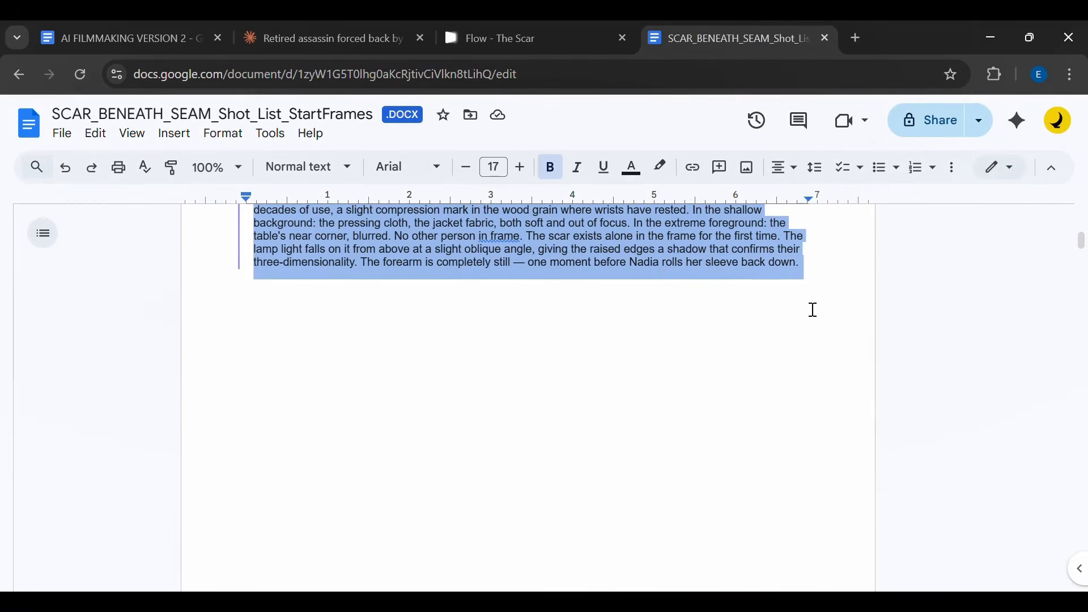
pyautogui.hotkey('ctrl', 'x')
pyautogui.click(510, 38)
pyautogui.moveTo(304, 348); pyautogui.dragTo(520, 501)
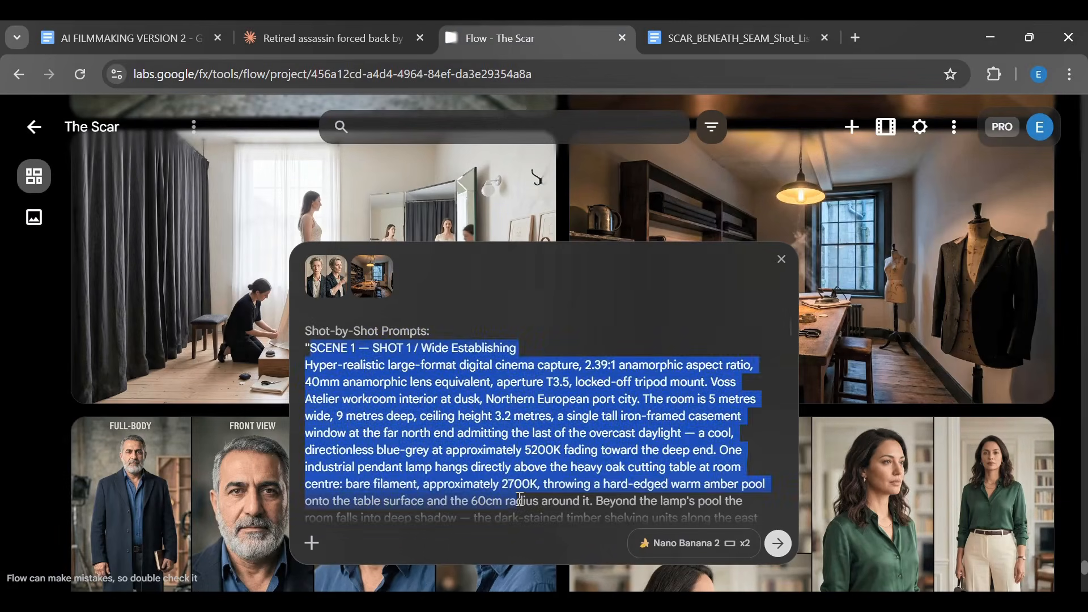
# Step: Check Flow's image generation settings, then dismiss the prompt and view the Scene 1 workroom storyboard grid
pyautogui.click(694, 543)
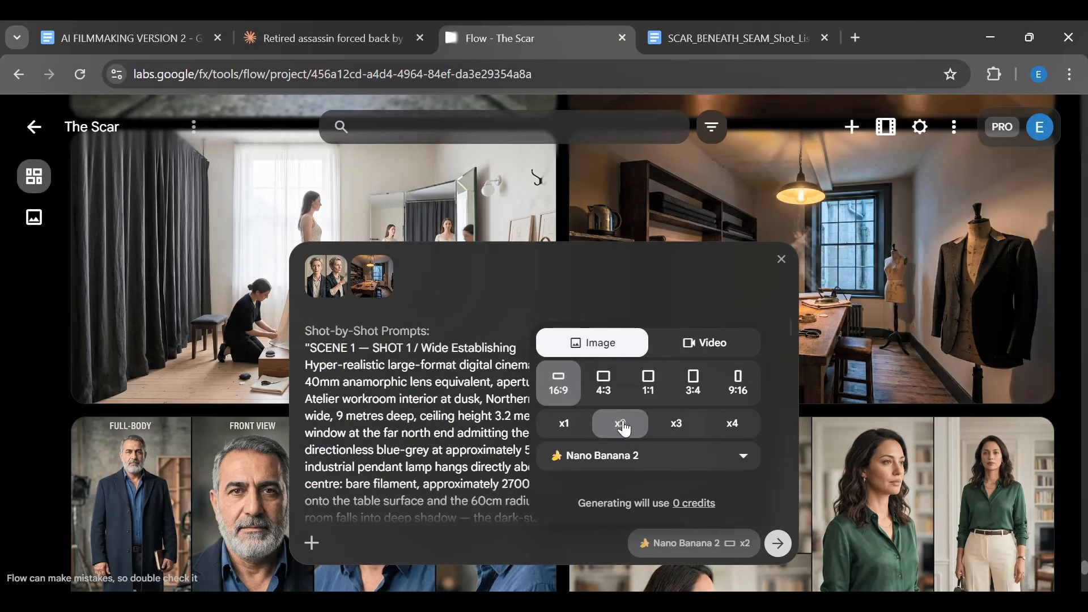
pyautogui.click(781, 261)
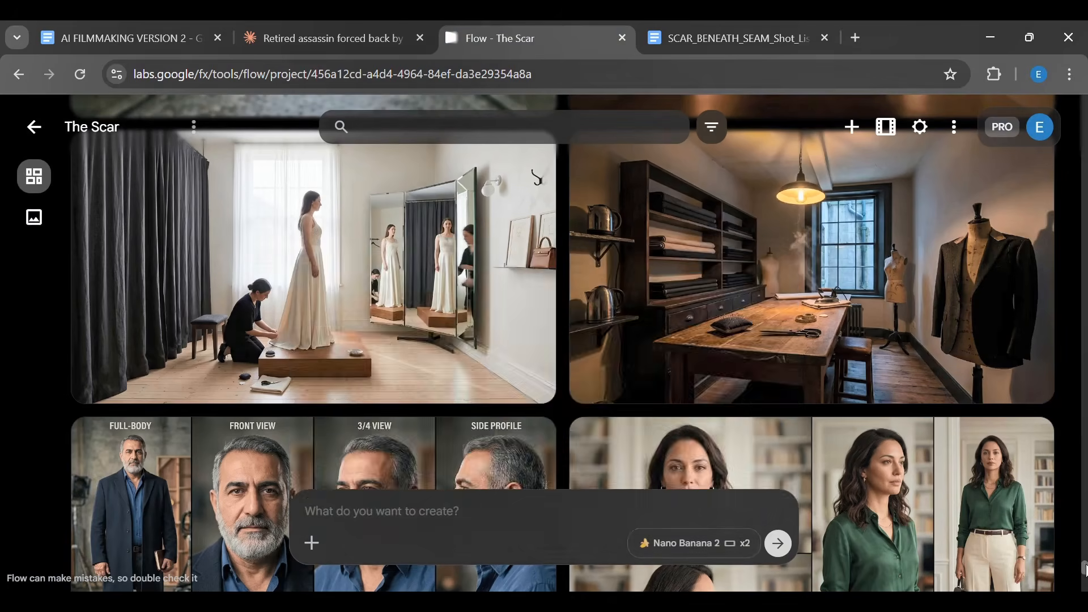
pyautogui.moveTo(1085, 569); pyautogui.dragTo(1081, 530)
pyautogui.scroll(-5, 369, 384)
pyautogui.click(369, 384)
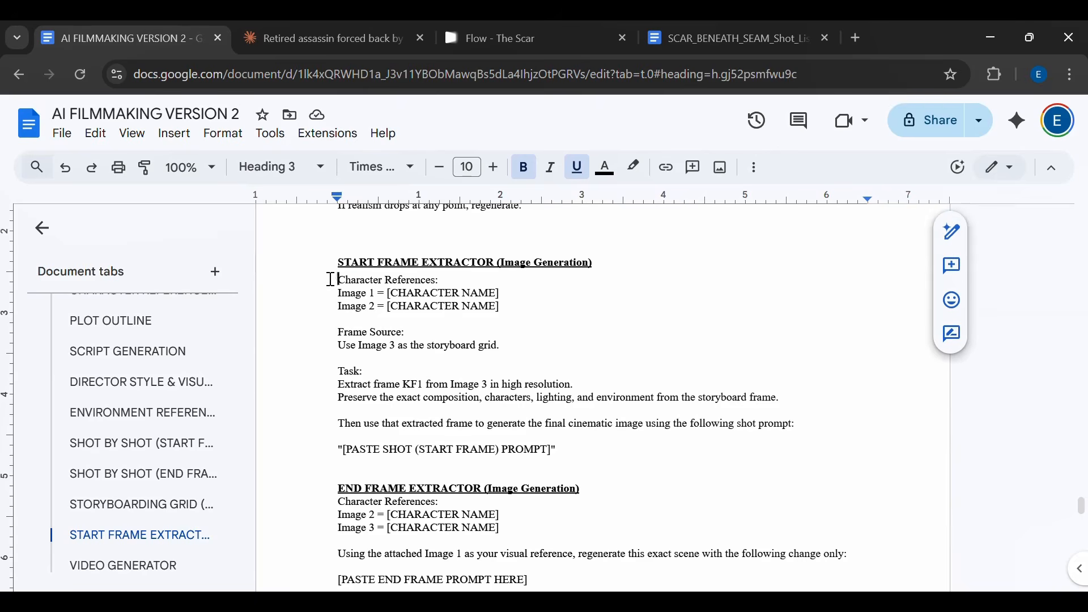
# Step: Select the Start Frame Extractor prompt in the document, then point the filled-in Flow prompt to Image 2 as the storyboard grid
pyautogui.moveTo(331, 279); pyautogui.dragTo(607, 444)
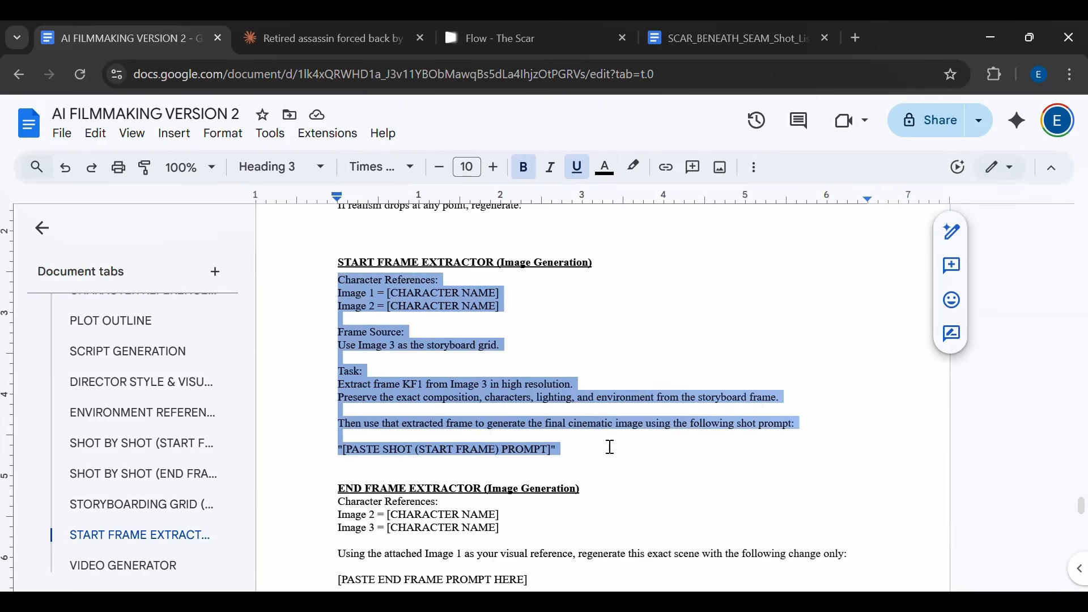
pyautogui.click(519, 39)
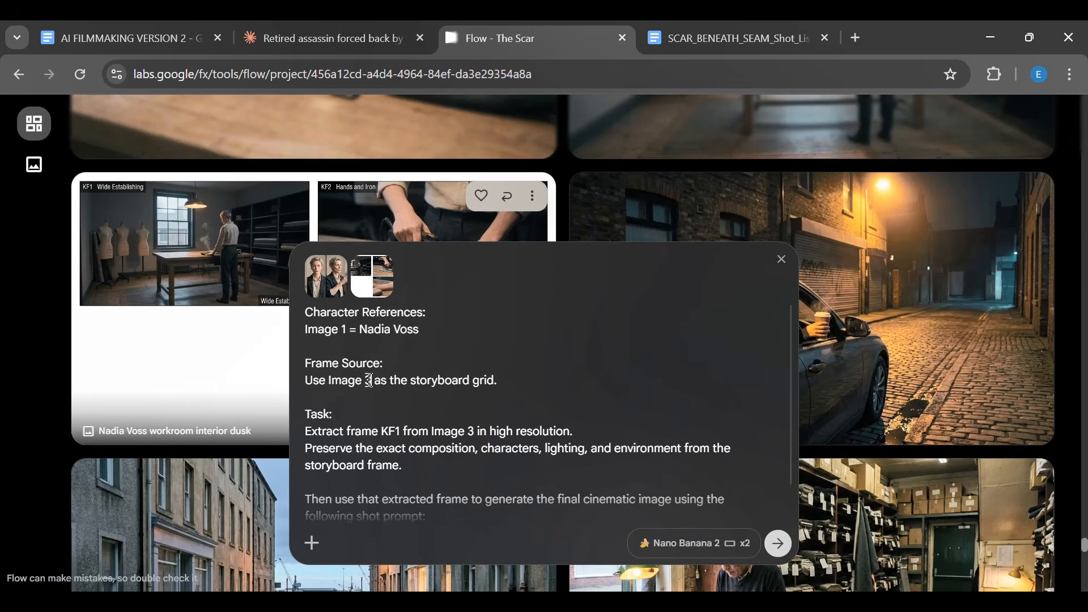
pyautogui.press('BackSpace')
pyautogui.write('2')
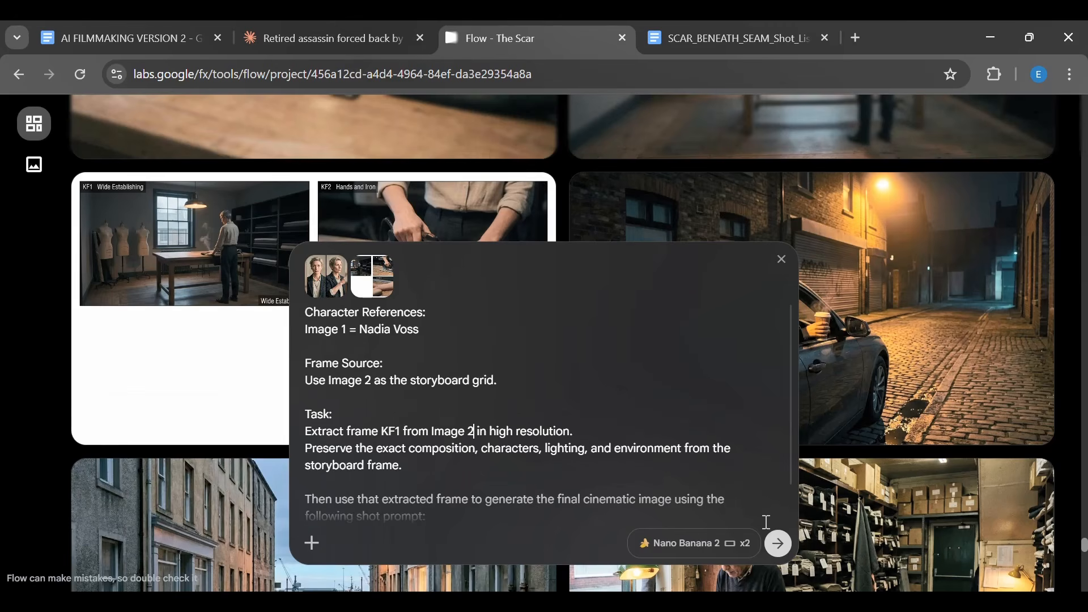
pyautogui.click(781, 259)
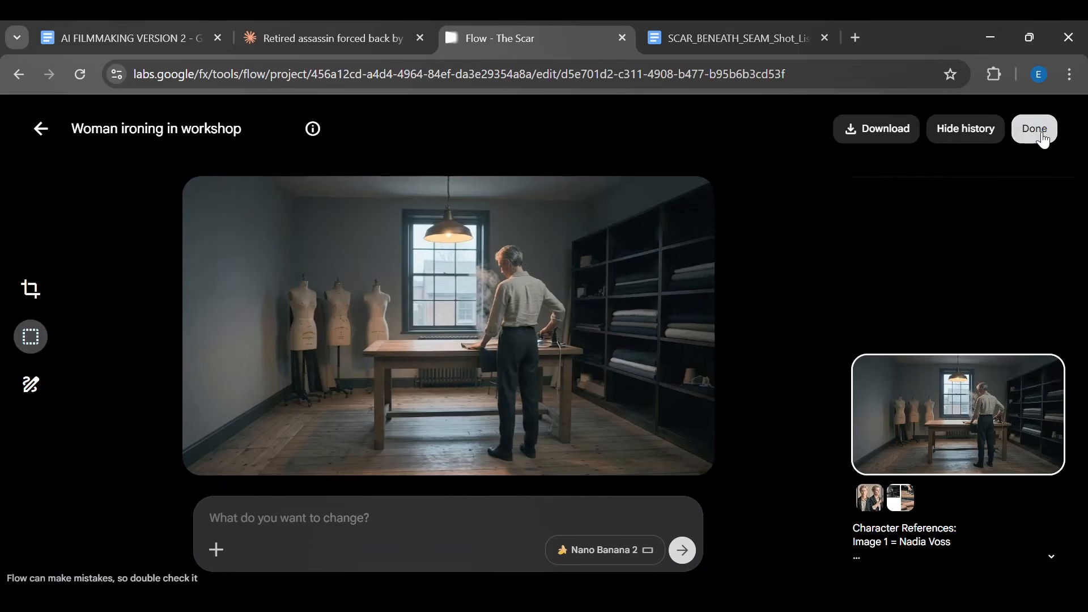
# Step: Close the workroom start frame image and reuse the prompt behind the night-time workroom end frame
pyautogui.click(1035, 126)
pyautogui.moveTo(1085, 544); pyautogui.dragTo(1085, 541)
pyautogui.scroll(2, 517, 205)
pyautogui.click(519, 212)
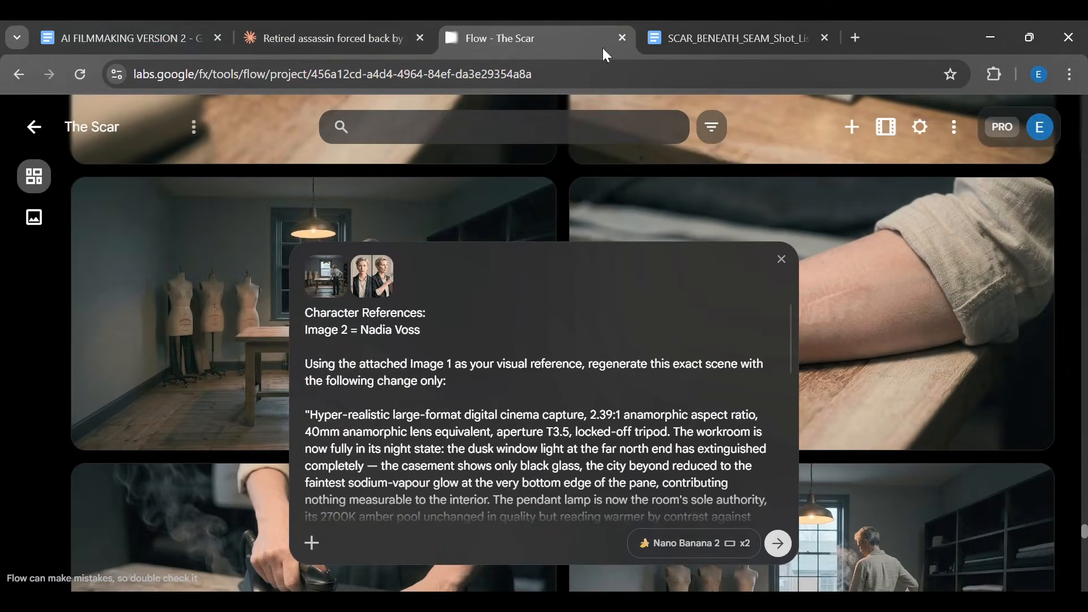
# Step: Select the full End Frame Extractor (Image Generation) prompt in the AI filmmaking document
pyautogui.click(119, 38)
pyautogui.click(312, 510)
pyautogui.scroll(-2, 386, 503)
pyautogui.scroll(-1, 386, 503)
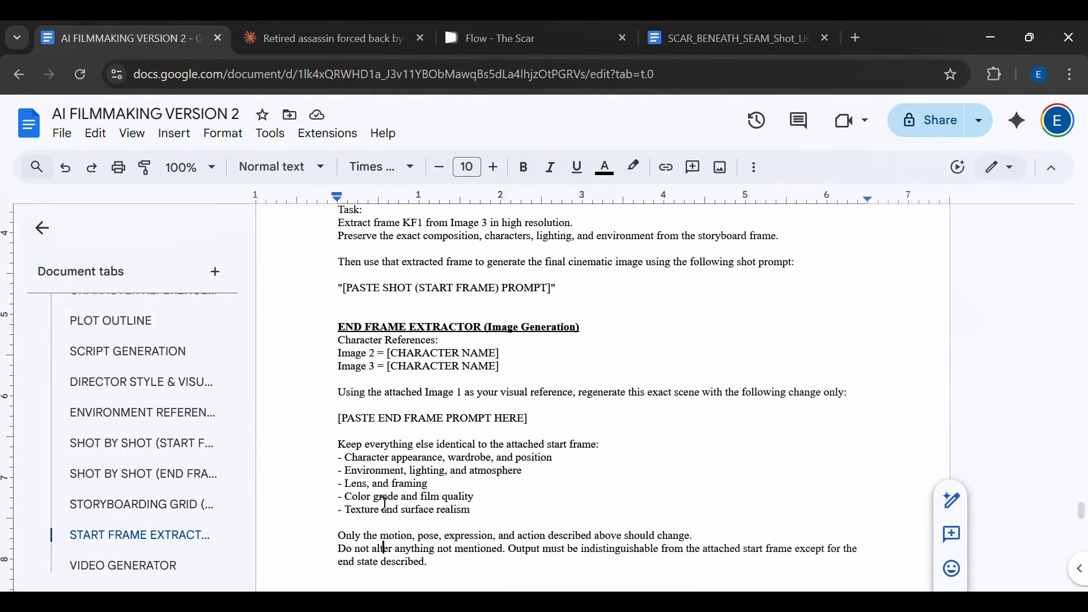
pyautogui.moveTo(338, 340); pyautogui.dragTo(525, 556)
# Step: Read through the filled-in end frame prompt in Flow, then dismiss it and view the night-time workroom image full size
pyautogui.click(498, 38)
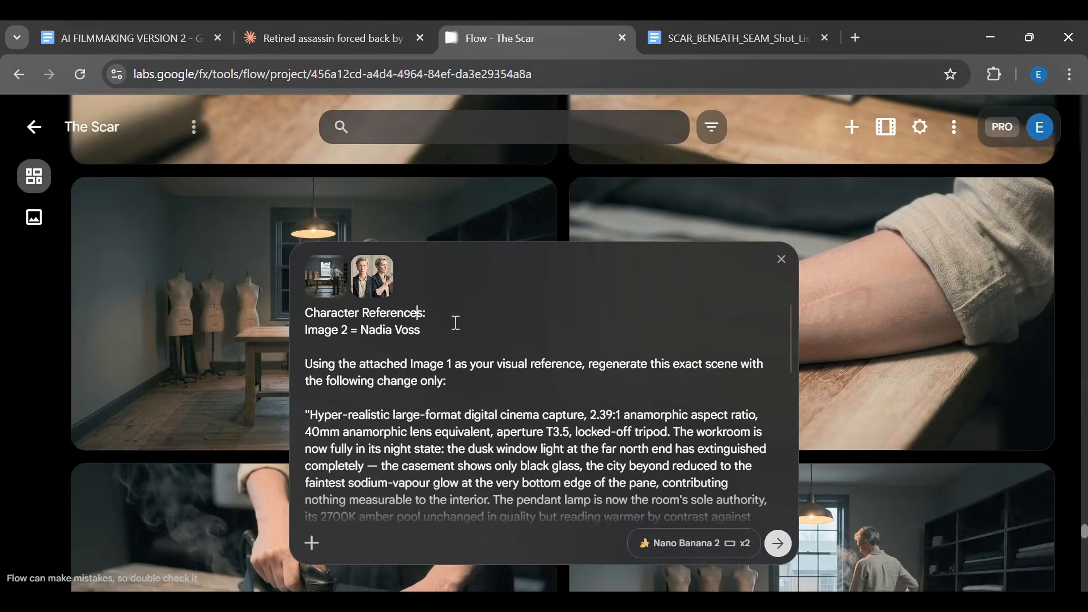
pyautogui.click(475, 303)
pyautogui.scroll(-8, 609, 355)
pyautogui.click(782, 260)
pyautogui.click(437, 316)
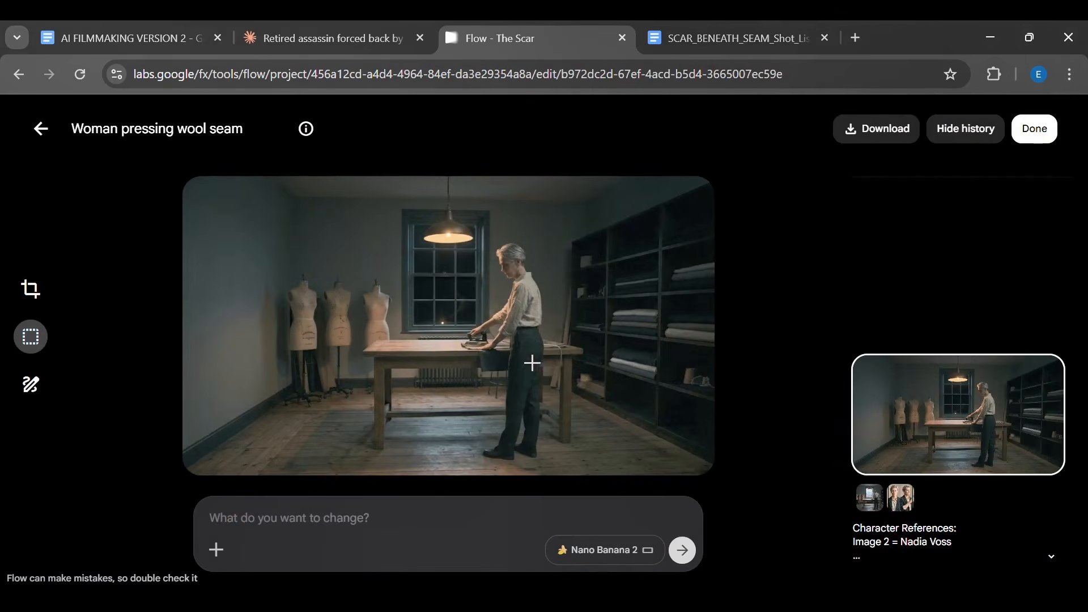
pyautogui.click(1033, 131)
# Step: Browse the Scene 1 frames and reuse the prompt behind the close-up of hands and iron
pyautogui.scroll(-1, 888, 516)
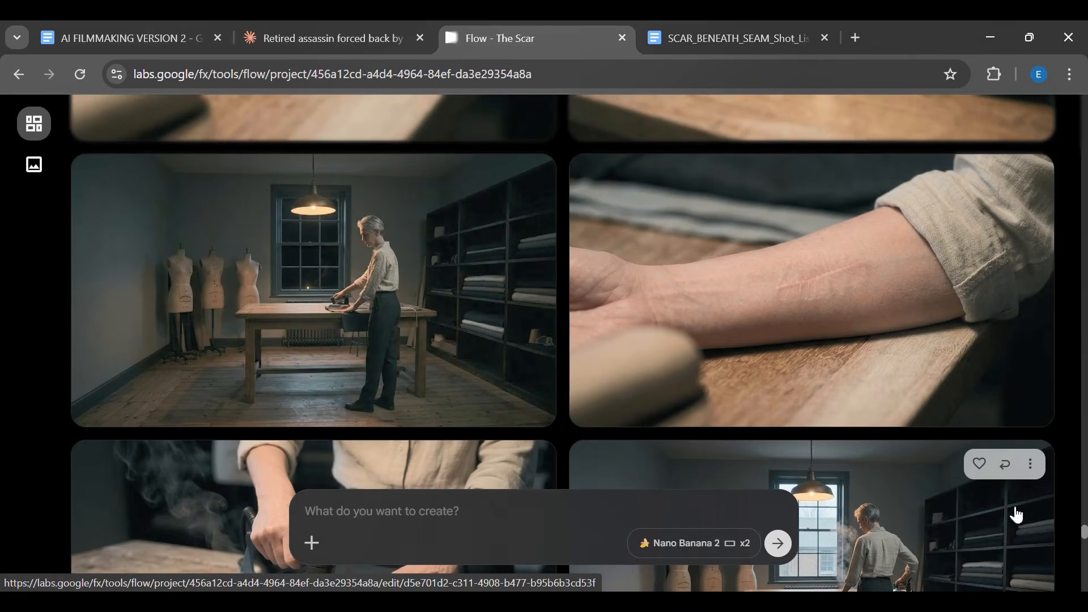
pyautogui.scroll(8, 584, 238)
pyautogui.scroll(-12, 592, 229)
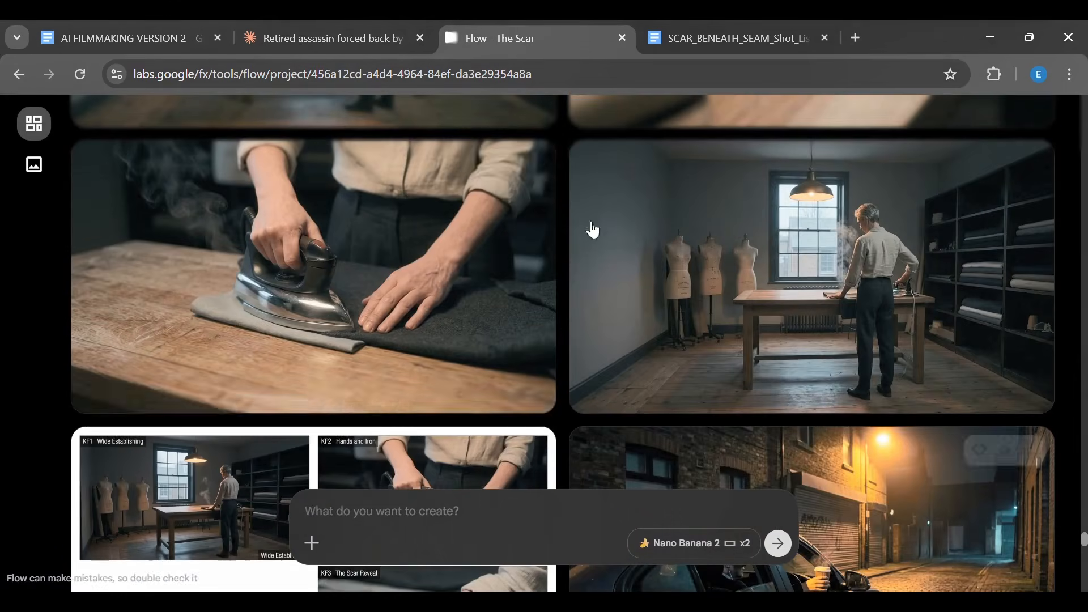
pyautogui.click(517, 166)
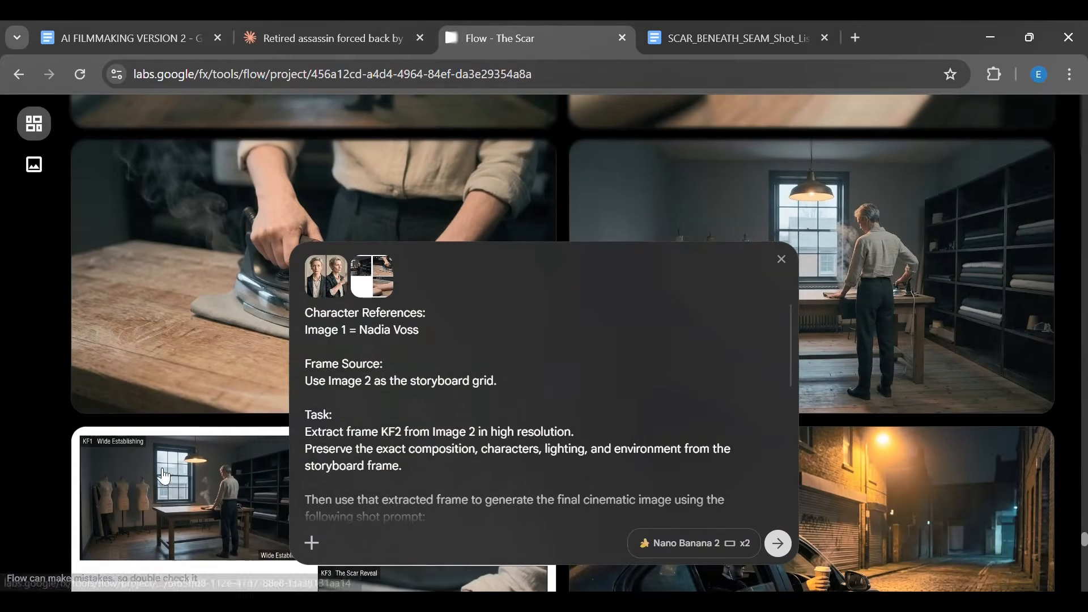
# Step: Select the Start Frame Extractor prompt in the document again and return to the KF2 prompt in Flow
pyautogui.click(135, 37)
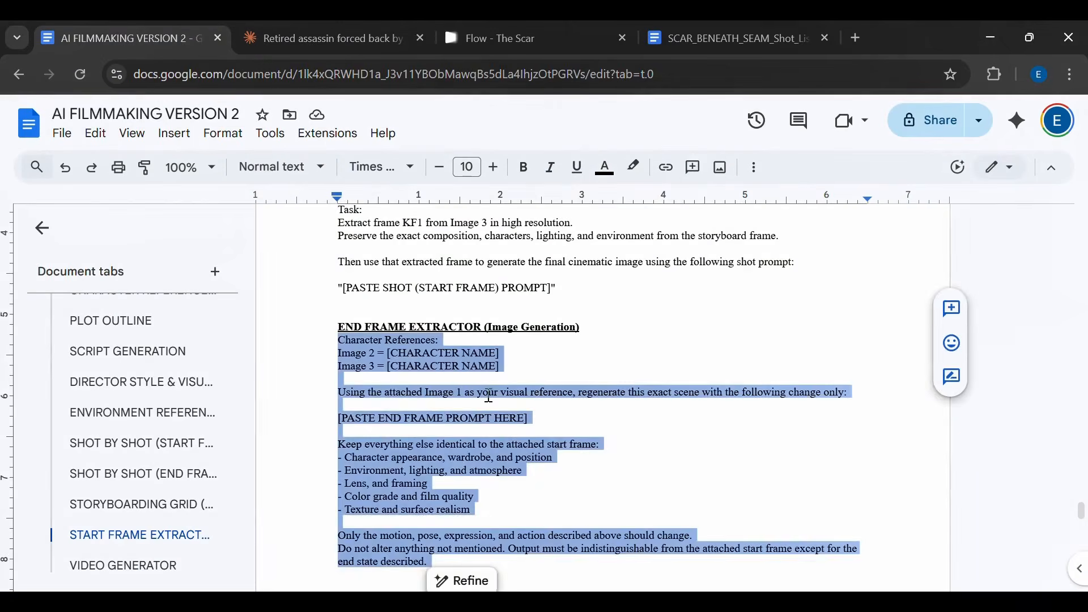
pyautogui.click(490, 389)
pyautogui.scroll(2, 496, 318)
pyautogui.moveTo(333, 265); pyautogui.dragTo(580, 431)
pyautogui.click(583, 38)
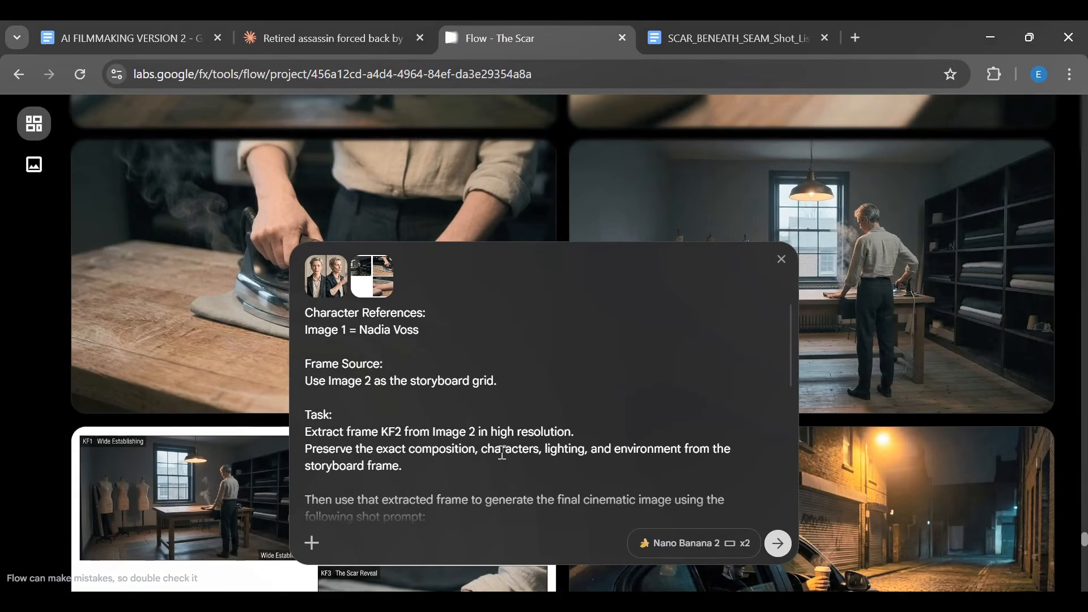
# Step: Dismiss the KF2 prompt and view the Scene 2 fitting room storyboard grid full size
pyautogui.click(781, 259)
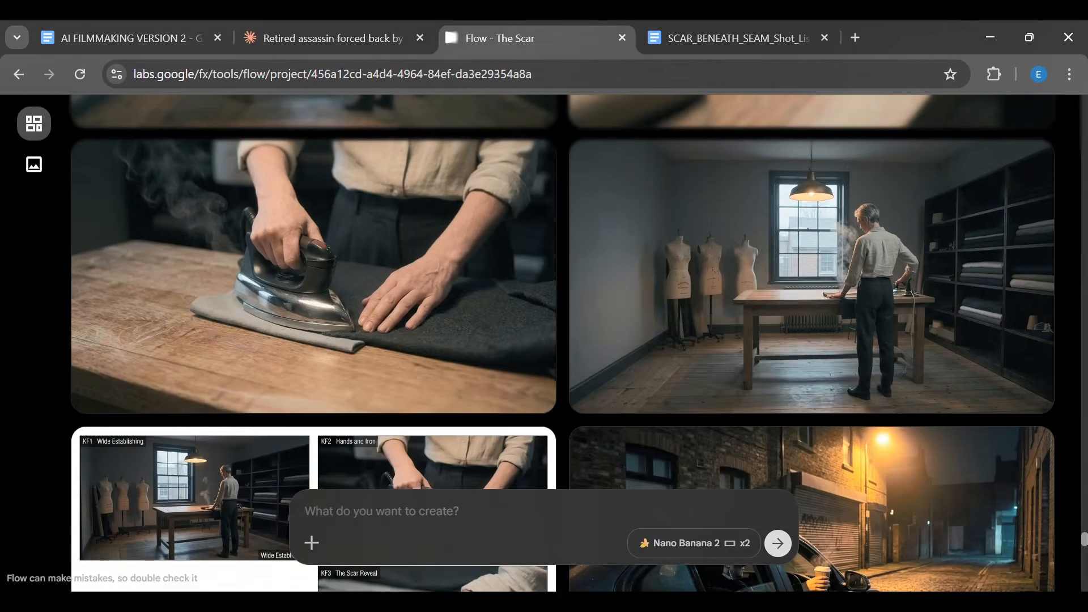
pyautogui.moveTo(1084, 538); pyautogui.dragTo(1083, 516)
pyautogui.click(793, 329)
pyautogui.click(1035, 130)
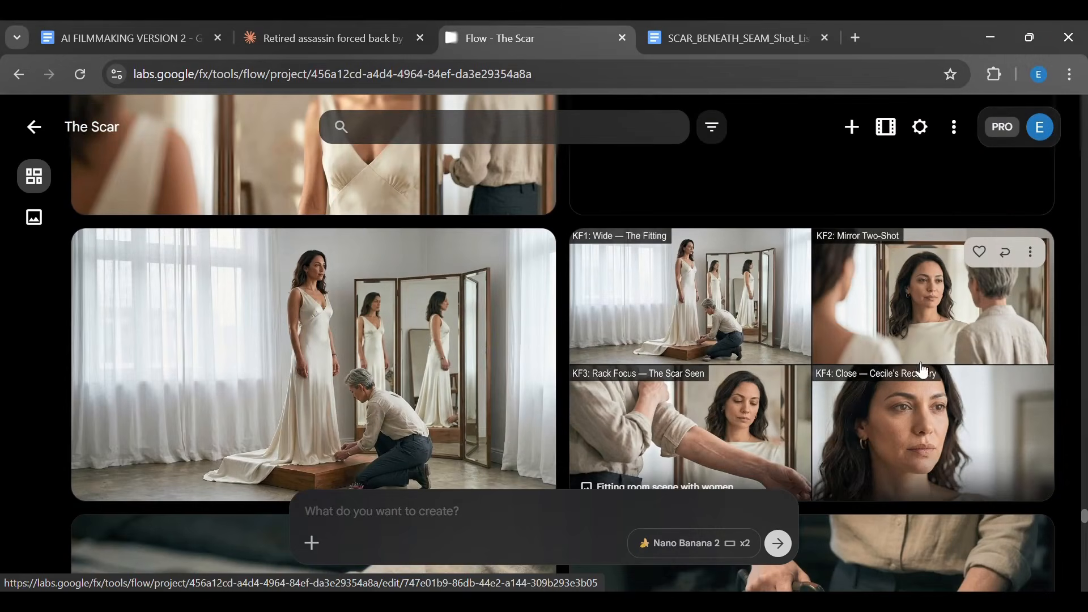
# Step: Review the prompt behind the wide fitting room start frame, then look over the other Scene 2 frames
pyautogui.click(506, 251)
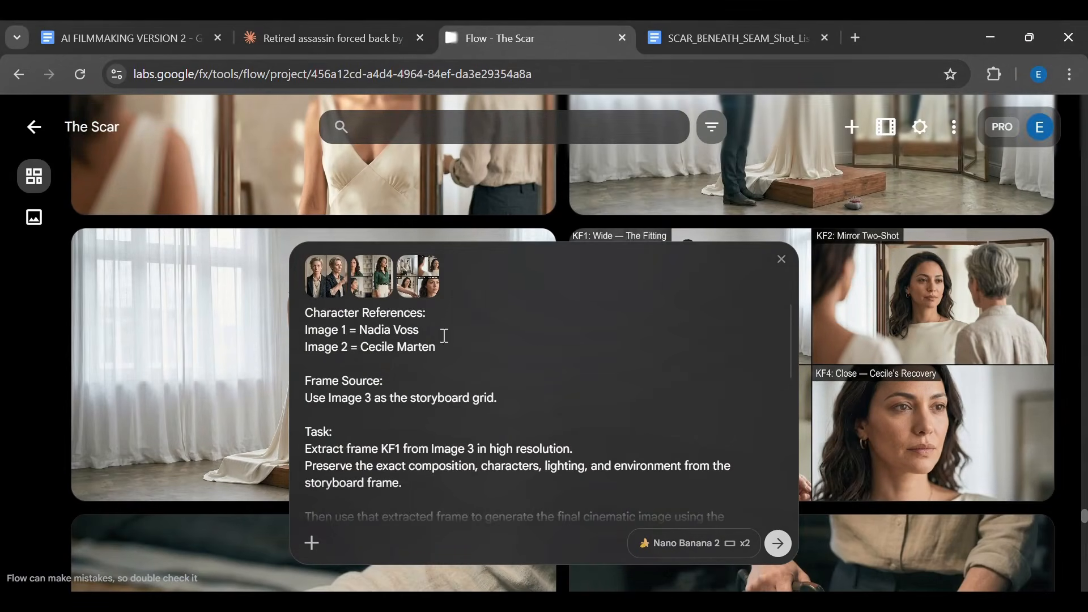
pyautogui.scroll(4, 355, 266)
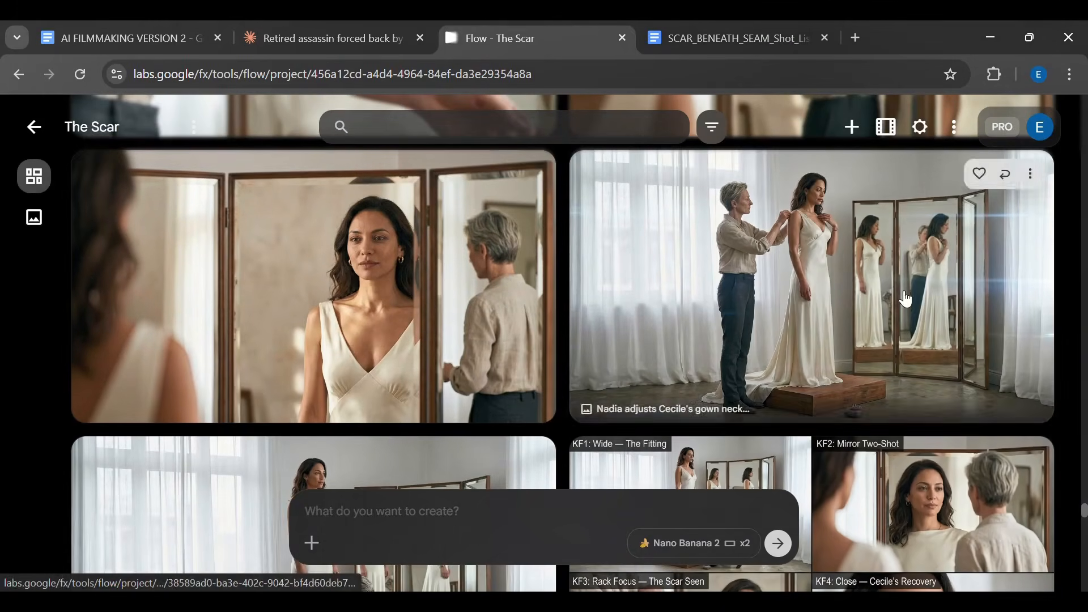
pyautogui.scroll(4, 355, 266)
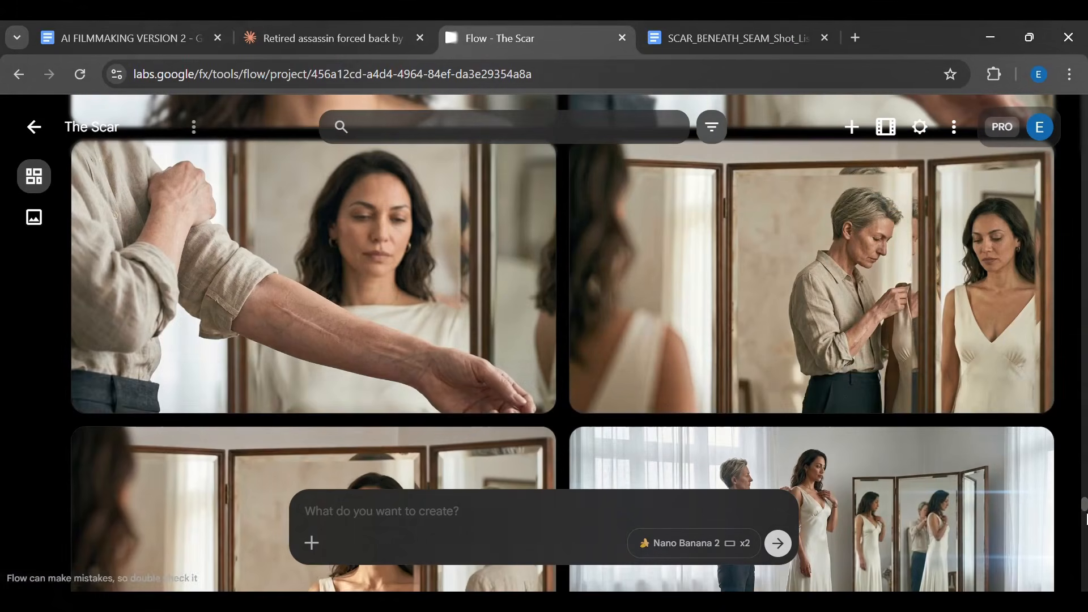
pyautogui.scroll(4, 748, 319)
# Step: Switch to File Explorer's Scenes window, go back to the film's project folder and open the Character Sheet folder
pyautogui.moveTo(539, 602)
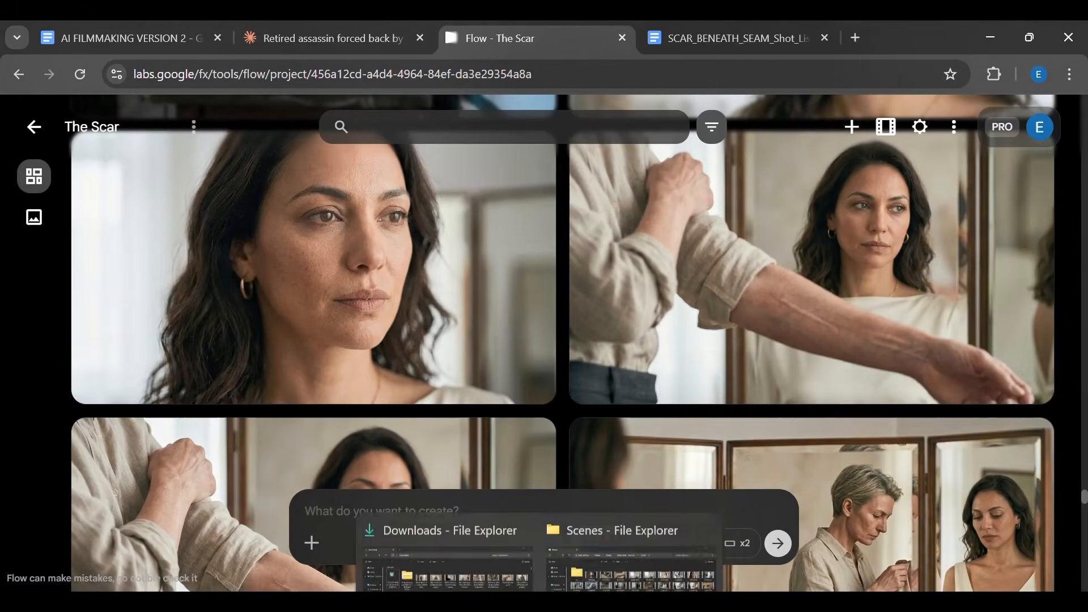
pyautogui.click(609, 533)
pyautogui.hotkey('alt', 'Left')
pyautogui.click(414, 345)
pyautogui.doubleClick(198, 187)
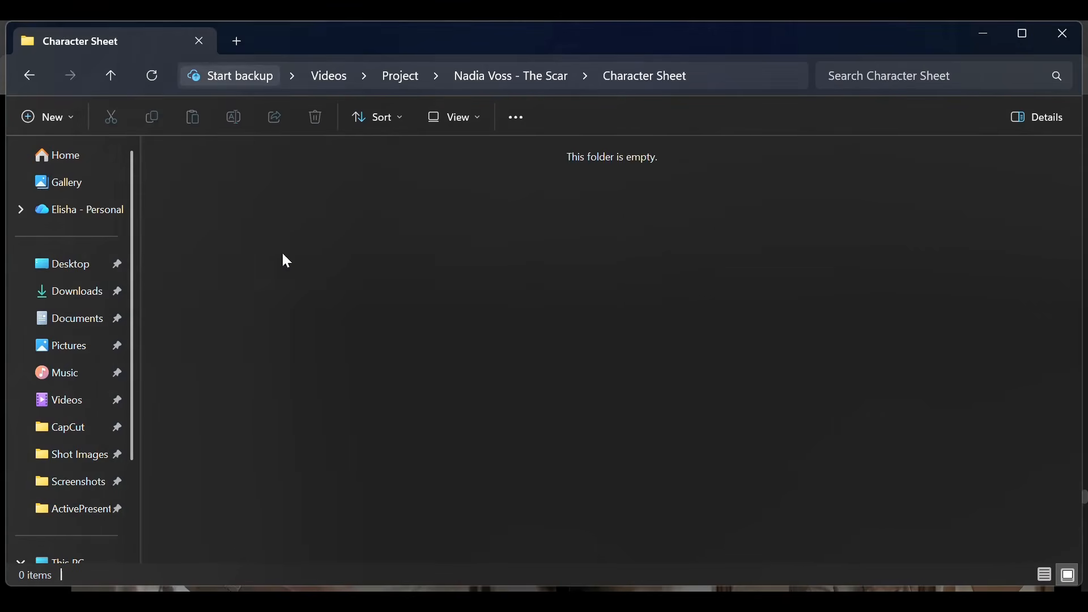
# Step: Look over the named start and end frames in the Shot Images folder, then return to the project folder
pyautogui.hotkey('alt', 'Left')
pyautogui.doubleClick(384, 190)
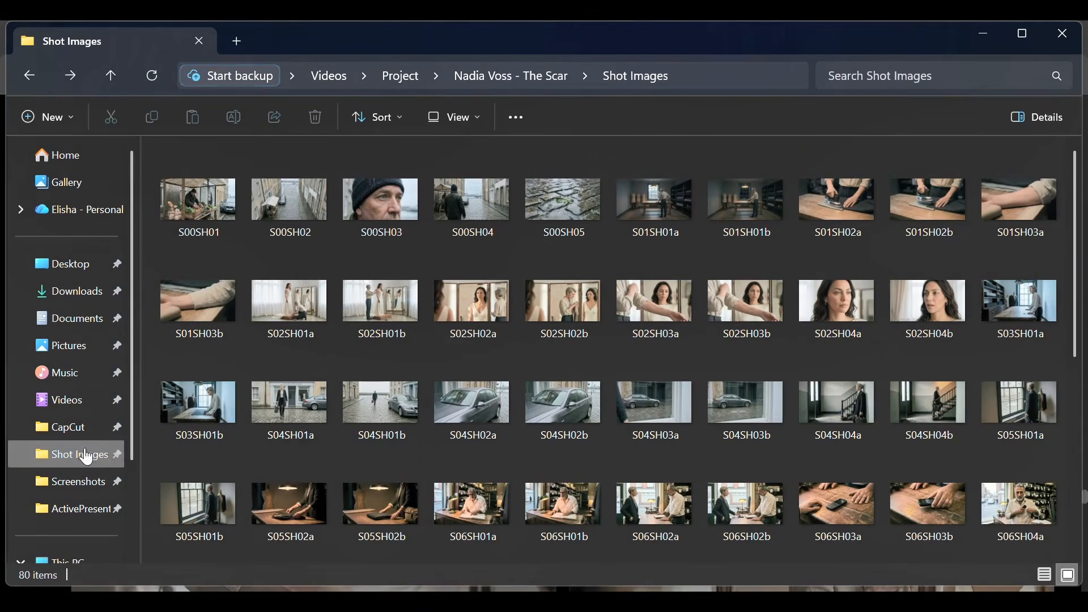
pyautogui.scroll(-1, 85, 451)
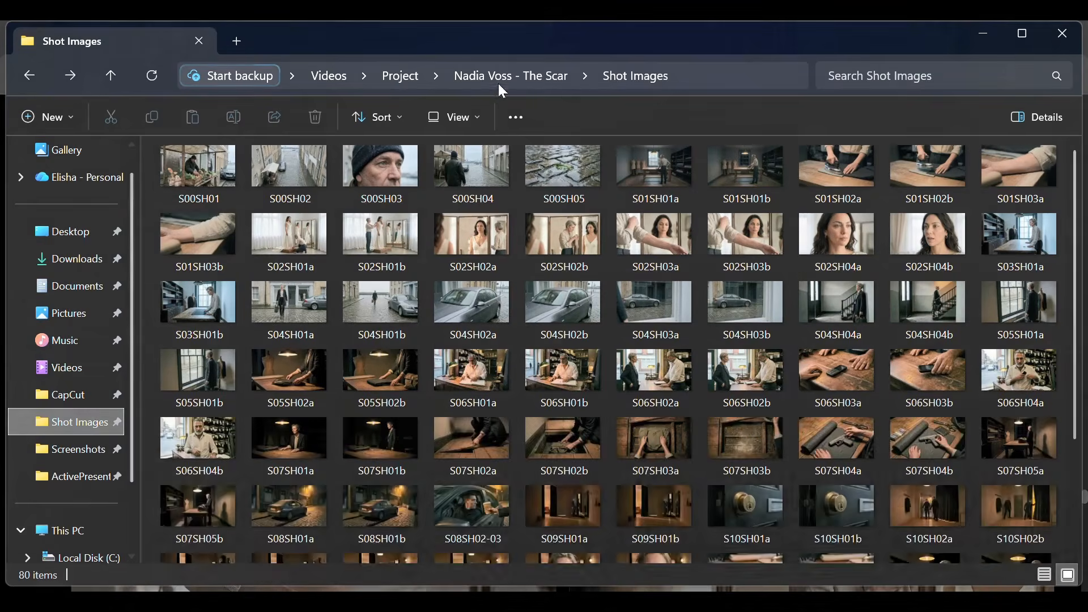
pyautogui.click(499, 80)
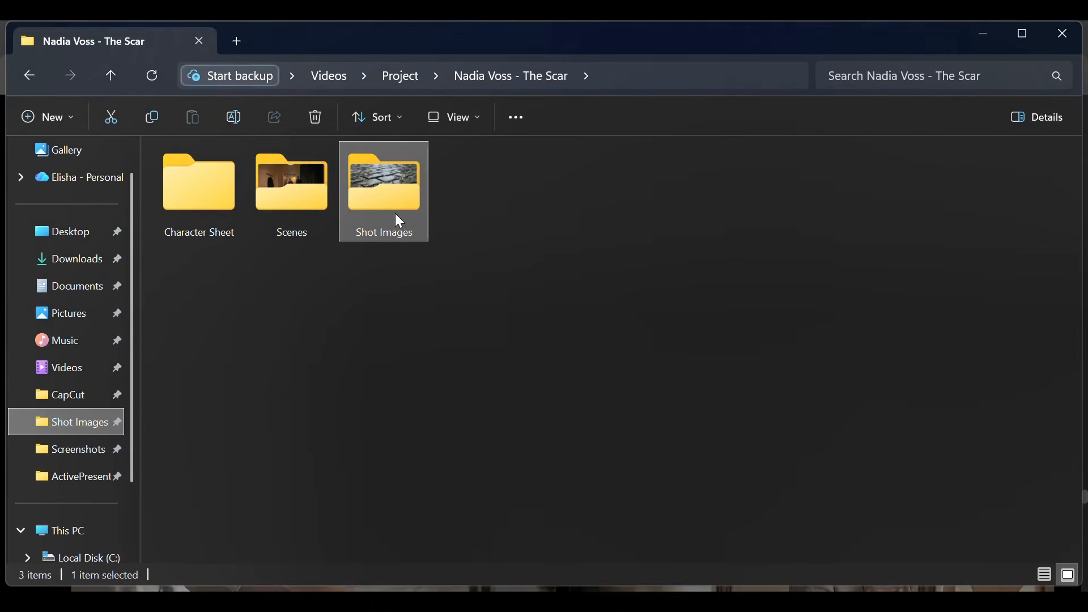
# Step: Open the Shot Images folder and look over its named frames, checking the file details of S02SH02b
pyautogui.doubleClick(385, 227)
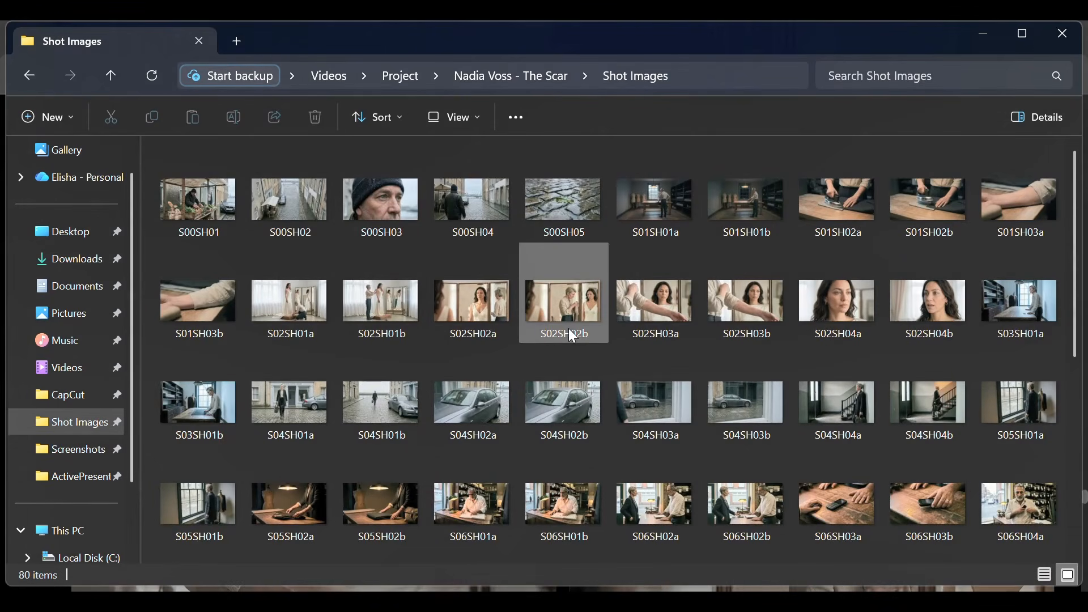
pyautogui.moveTo(569, 330)
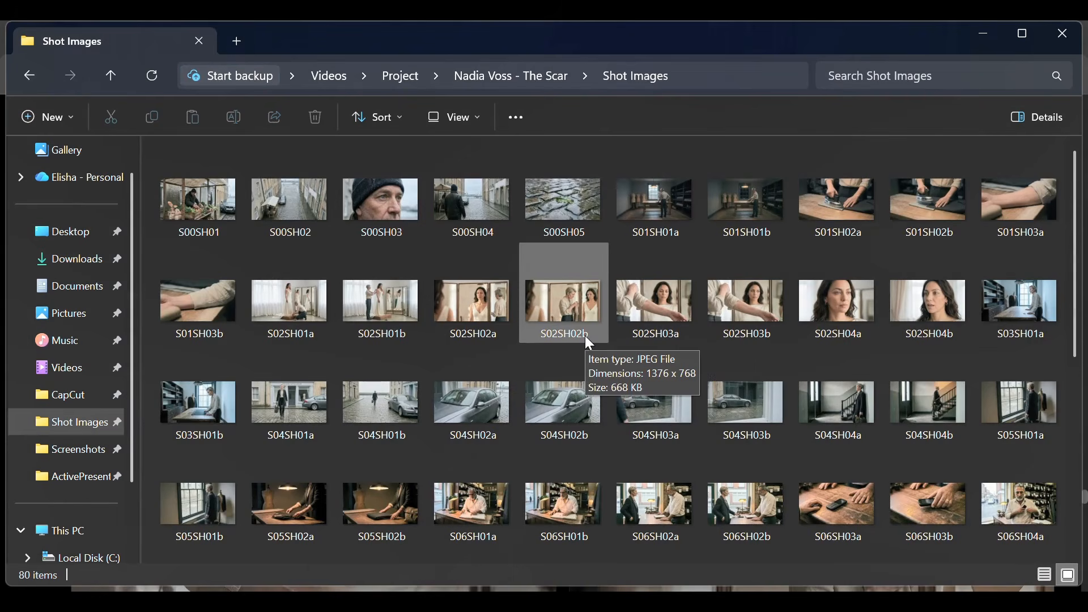
pyautogui.moveTo(661, 232)
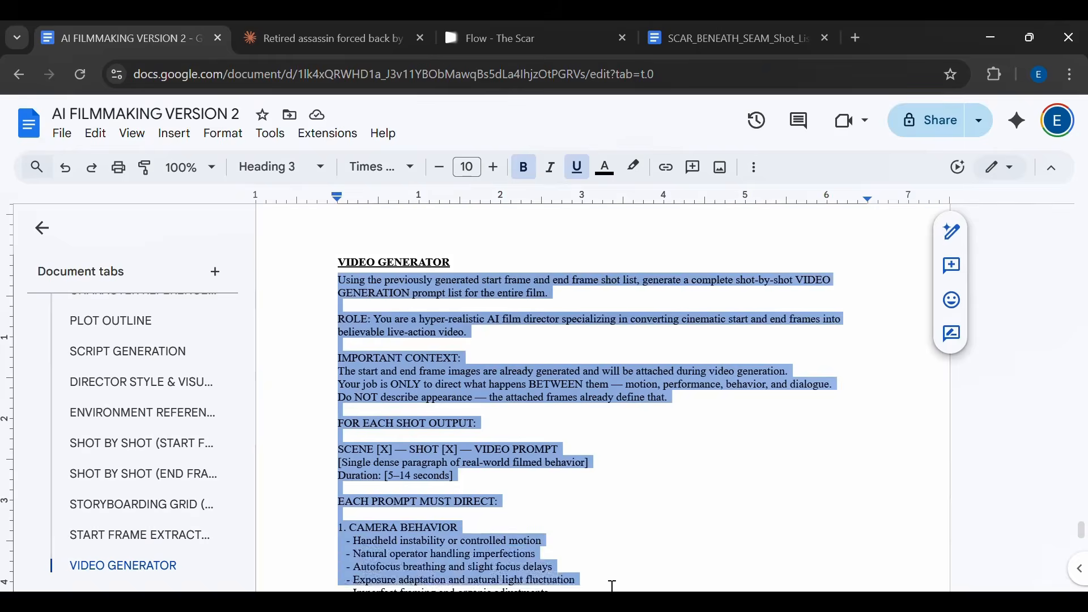
# Step: Switch to the AI FILMMAKING VERSION 2 document and select the VIDEO GENERATOR prompt through the end of its REALISM LOCK section
pyautogui.hotkey('shift', 'Down')
pyautogui.hotkey('shift', 'Down')
pyautogui.hotkey('shift', 'Down')
pyautogui.hotkey('shift', 'Down')
pyautogui.hotkey('shift', 'Down')
pyautogui.hotkey('shift', 'Down')
pyautogui.hotkey('shift', 'Down')
pyautogui.hotkey('shift', 'Down')
pyautogui.hotkey('shift', 'Down')
pyautogui.hotkey('shift', 'Down')
pyautogui.hotkey('shift', 'Down')
pyautogui.hotkey('shift', 'Down')
pyautogui.hotkey('shift', 'Down')
pyautogui.hotkey('shift', 'Down')
pyautogui.hotkey('shift', 'Down')
pyautogui.hotkey('shift', 'Down')
pyautogui.hotkey('shift', 'Down')
pyautogui.hotkey('shift', 'Down')
pyautogui.hotkey('shift', 'Down')
pyautogui.hotkey('shift', 'Down')
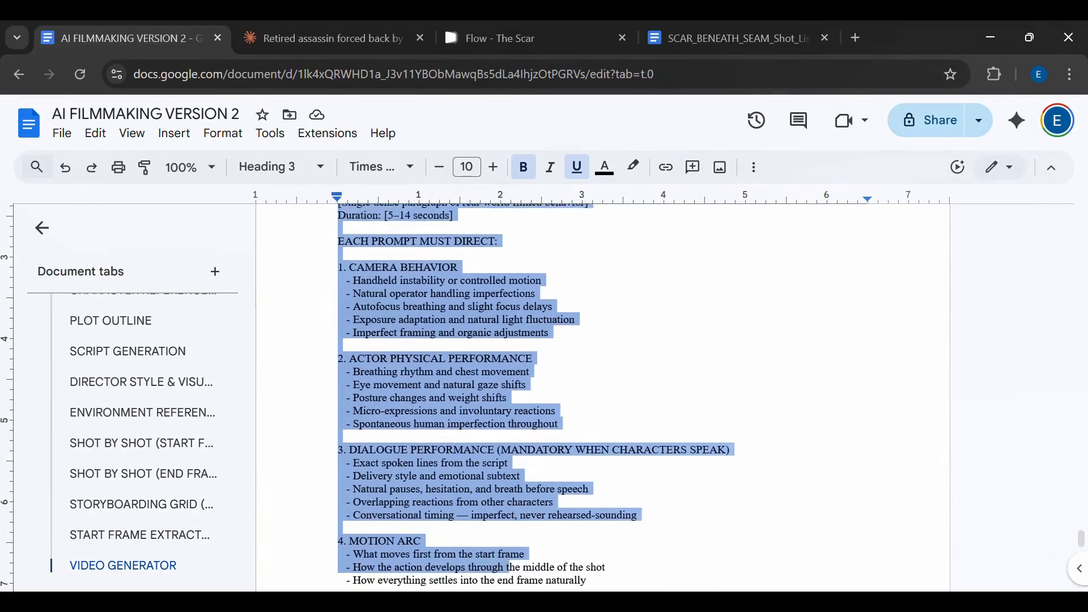
pyautogui.hotkey('shift', 'Down')
pyautogui.hotkey('shift', 'Down')
pyautogui.hotkey('shift', 'Down')
pyautogui.hotkey('shift', 'Down')
pyautogui.hotkey('shift', 'Down')
pyautogui.hotkey('shift', 'Down')
pyautogui.hotkey('shift', 'Down')
pyautogui.hotkey('shift', 'Down')
pyautogui.hotkey('shift', 'Down')
pyautogui.hotkey('shift', 'Down')
pyautogui.hotkey('shift', 'Down')
pyautogui.hotkey('shift', 'Down')
pyautogui.hotkey('shift', 'Down')
pyautogui.hotkey('shift', 'Down')
pyautogui.hotkey('shift', 'Down')
pyautogui.hotkey('shift', 'Down')
pyautogui.hotkey('shift', 'Down')
pyautogui.hotkey('shift', 'Down')
pyautogui.hotkey('shift', 'Down')
pyautogui.hotkey('shift', 'Down')
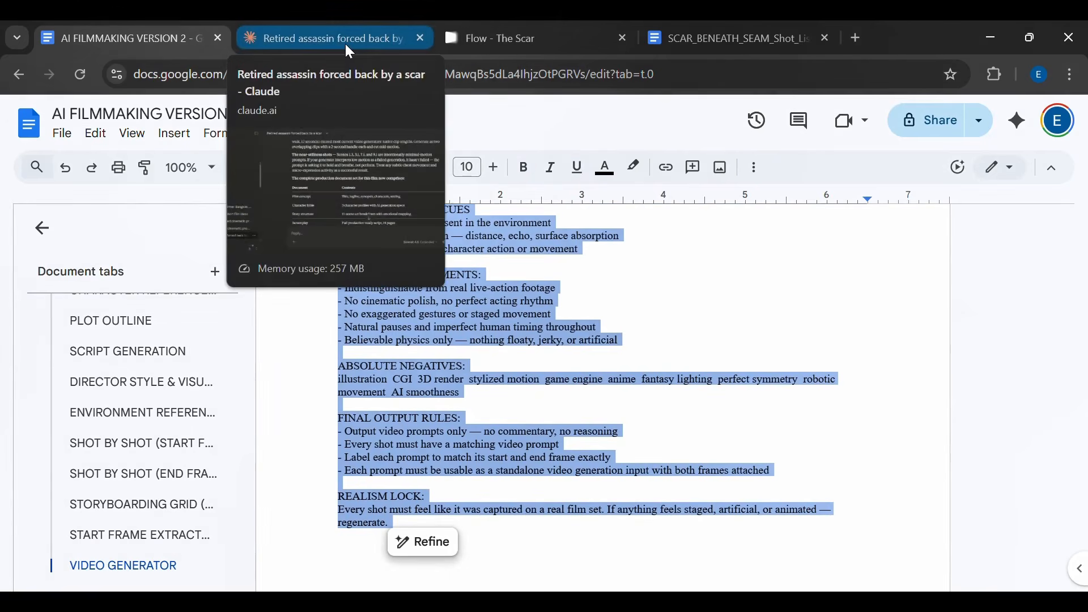
# Step: Switch to the Claude chat and review its video prompt response, from the workflow notes to the attached video prompts document
pyautogui.click(346, 43)
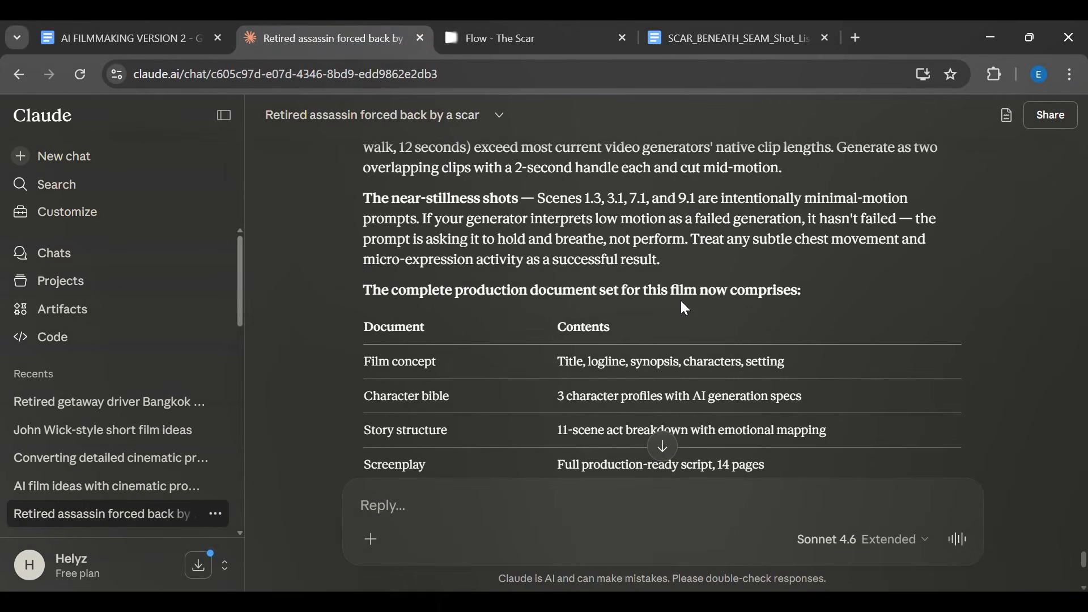
pyautogui.scroll(-5, 595, 297)
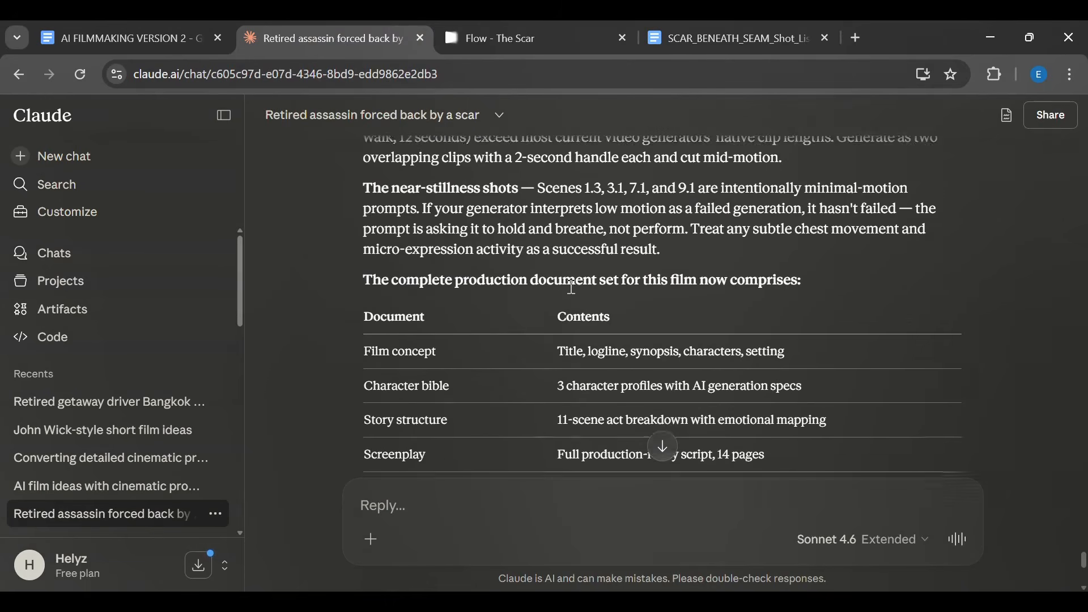
pyautogui.scroll(6, 572, 295)
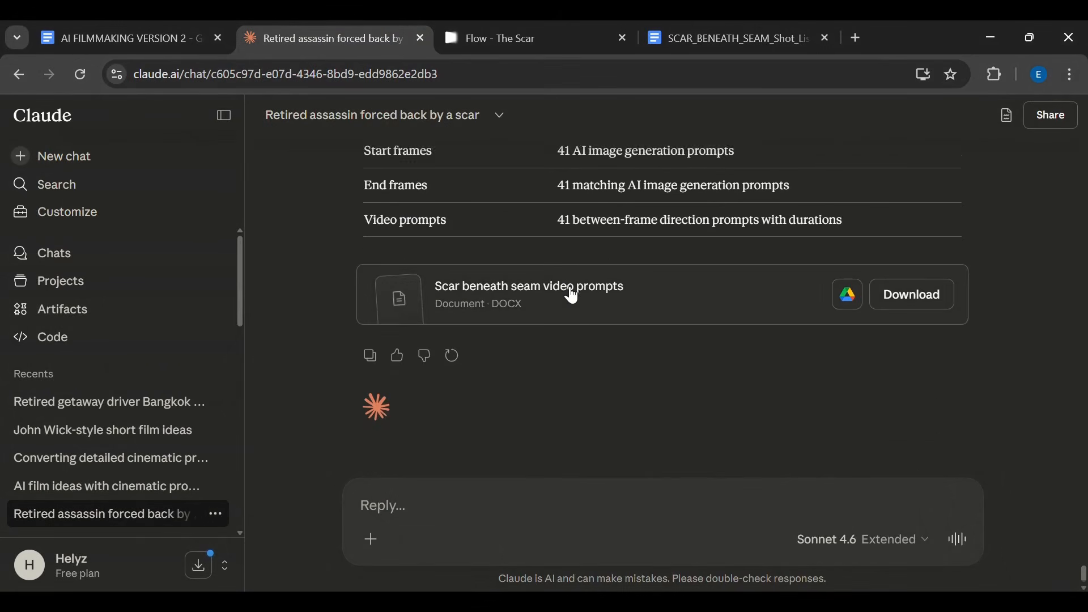
pyautogui.scroll(10, 569, 287)
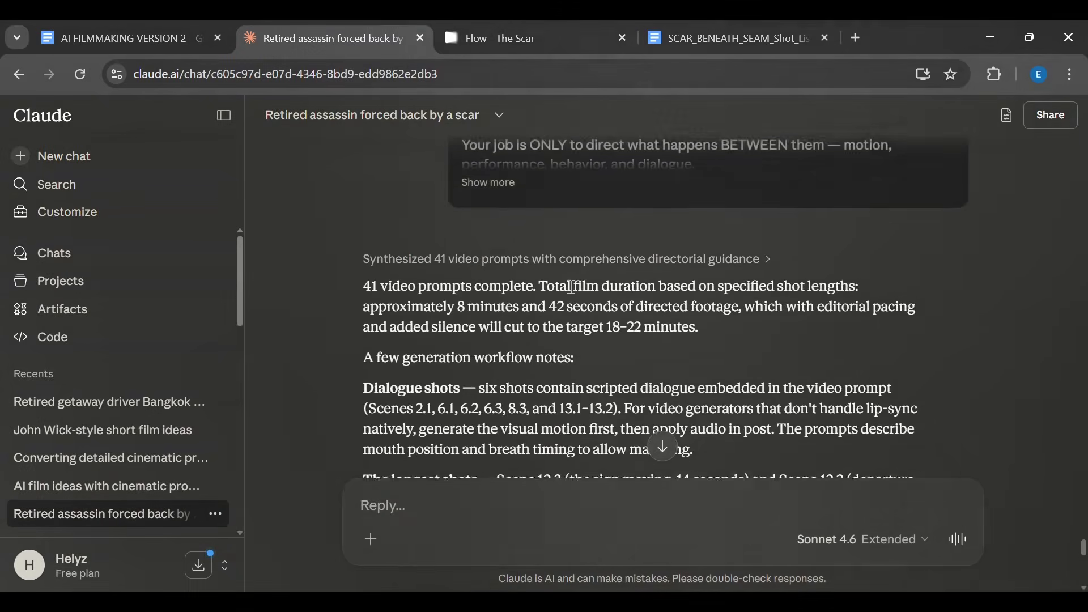
pyautogui.scroll(-6, 337, 268)
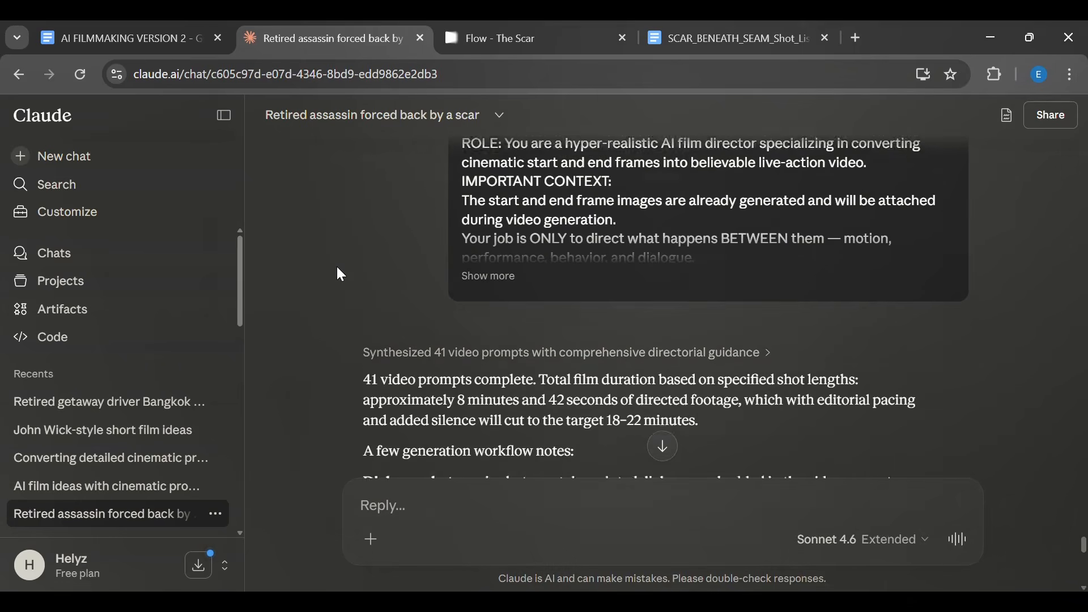
pyautogui.scroll(-5, 338, 268)
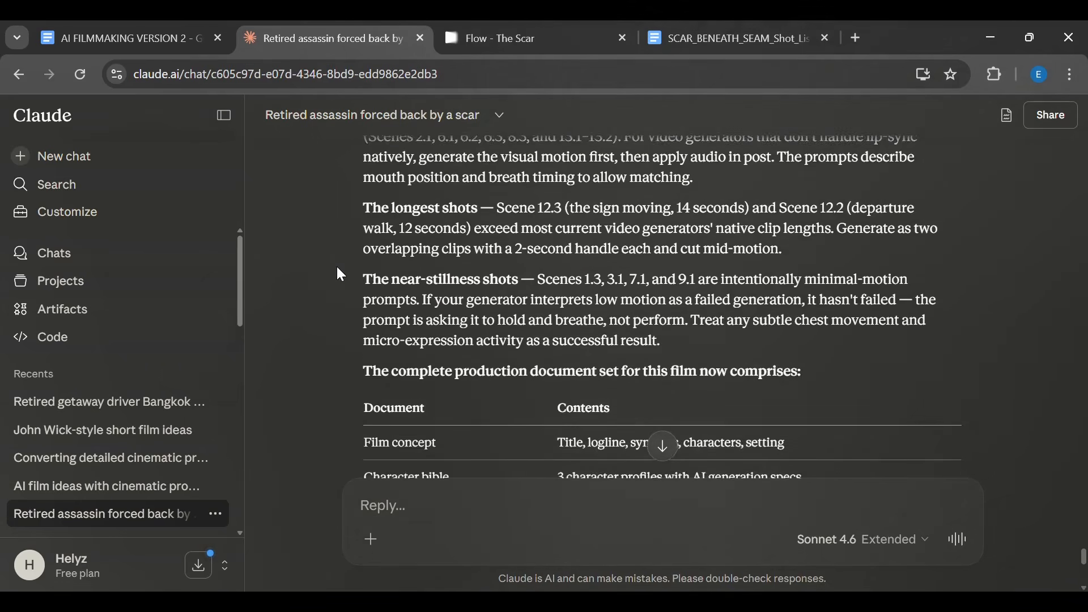
pyautogui.scroll(-4, 338, 268)
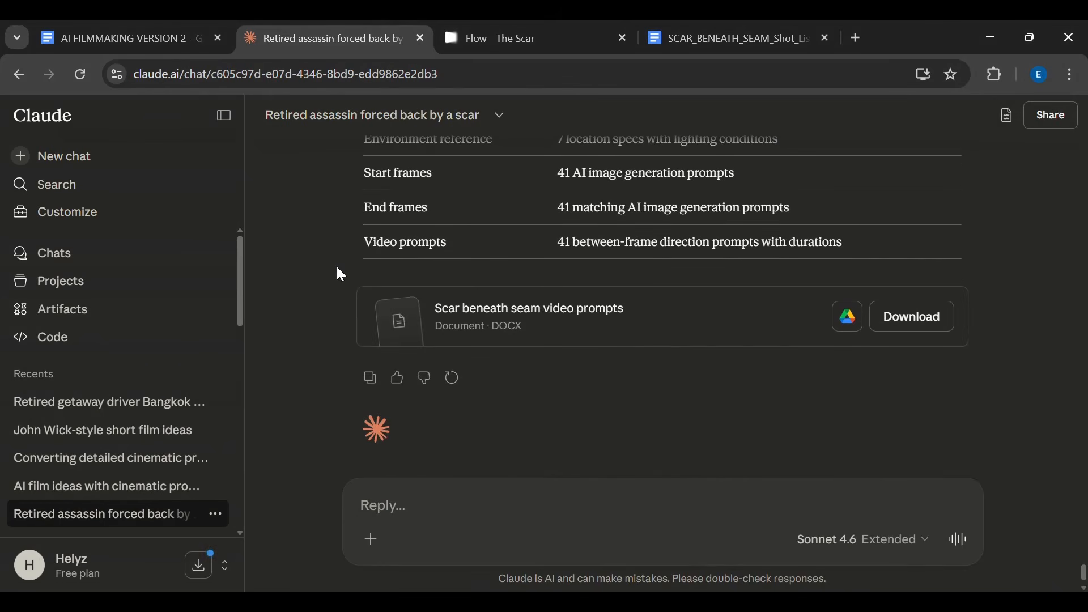
pyautogui.scroll(1, 340, 275)
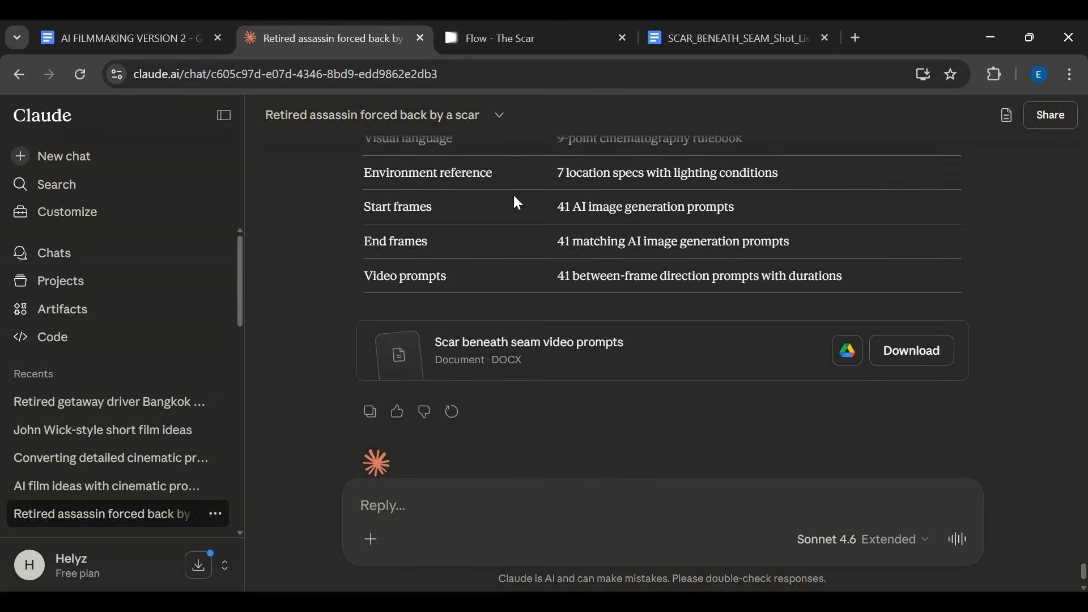
pyautogui.scroll(-1, 518, 203)
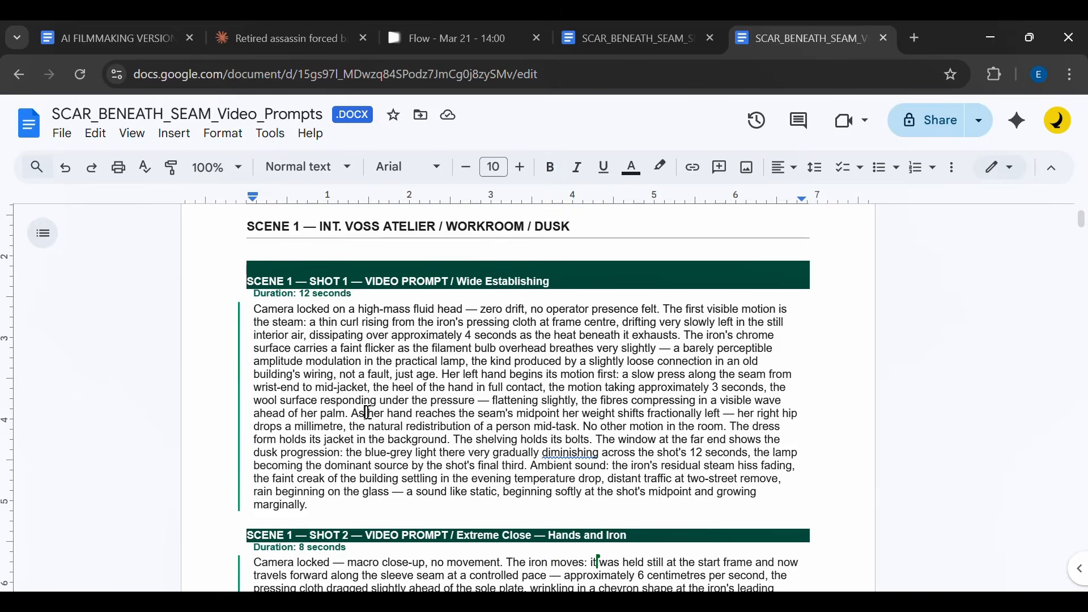
# Step: In the SCAR_BENEATH_SEAM_Video_Prompts document, select the full Scene 1 Shot 1 Wide Establishing prompt paragraph
pyautogui.scroll(-2, 266, 308)
pyautogui.scroll(3, 267, 308)
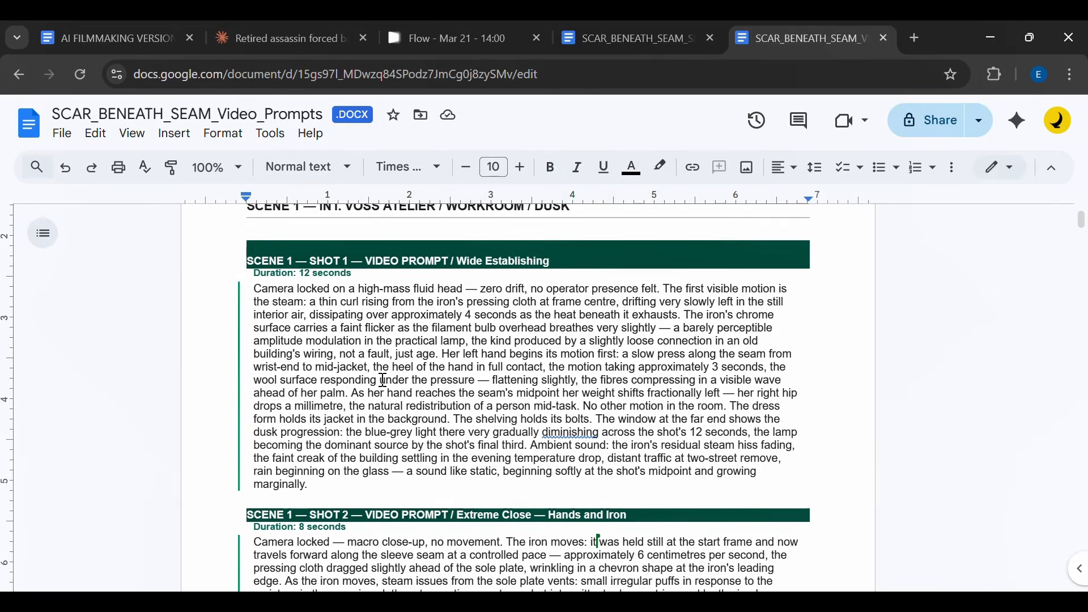
pyautogui.scroll(2, 275, 292)
pyautogui.click(257, 410)
pyautogui.scroll(-1, 257, 408)
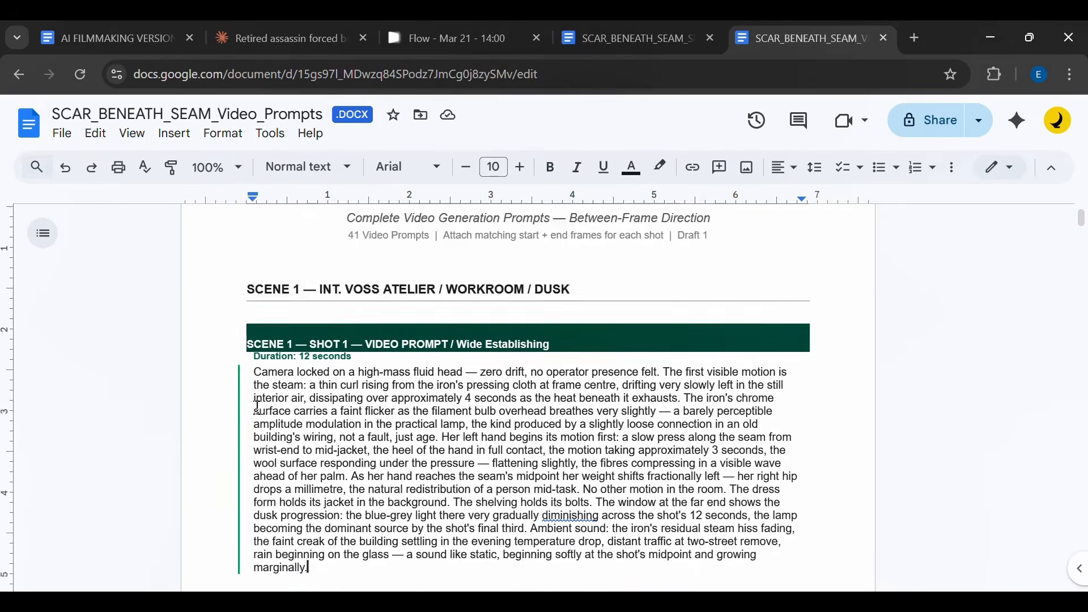
pyautogui.tripleClick(612, 448)
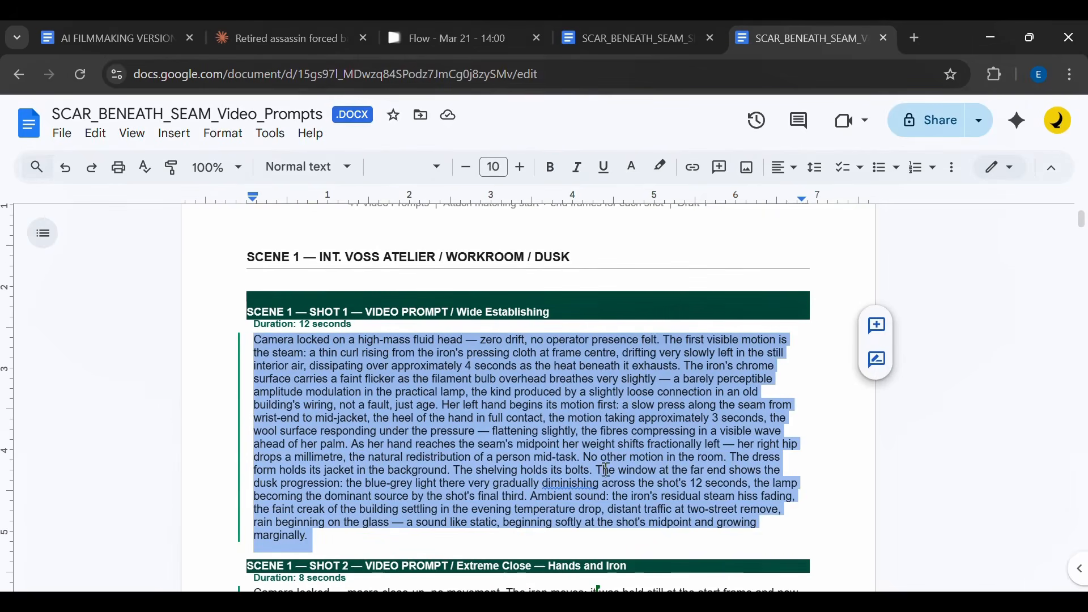
# Step: Switch to the Flow project and set generation to Video from Frames, 16:9, one output, with Veo 3.1 - Fast
pyautogui.hotkey('ctrl', '3')
pyautogui.scroll(-2, 548, 432)
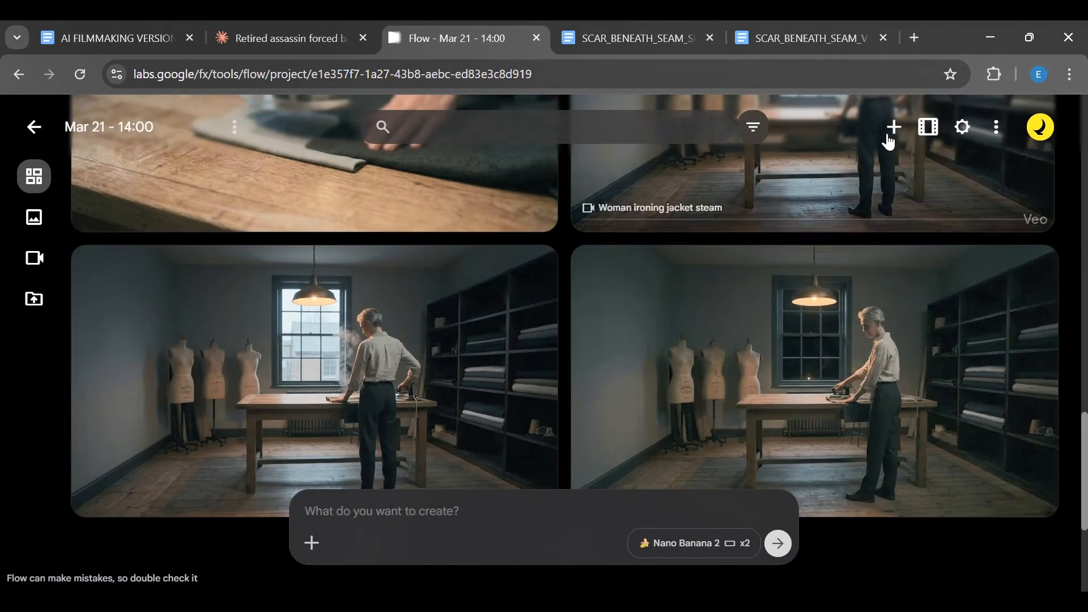
pyautogui.click(894, 128)
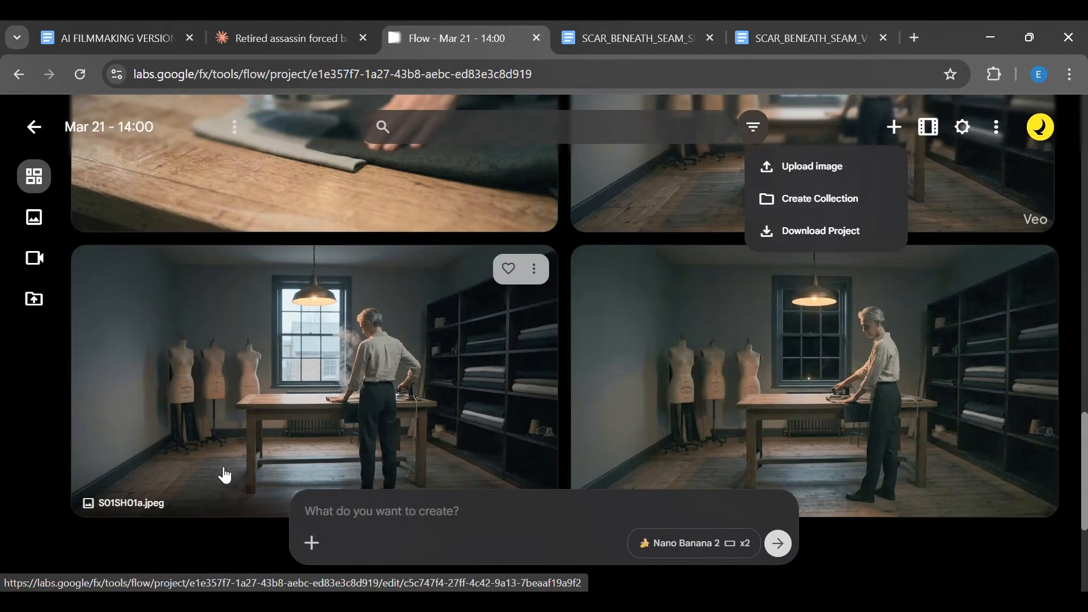
pyautogui.scroll(3, 420, 445)
pyautogui.click(694, 542)
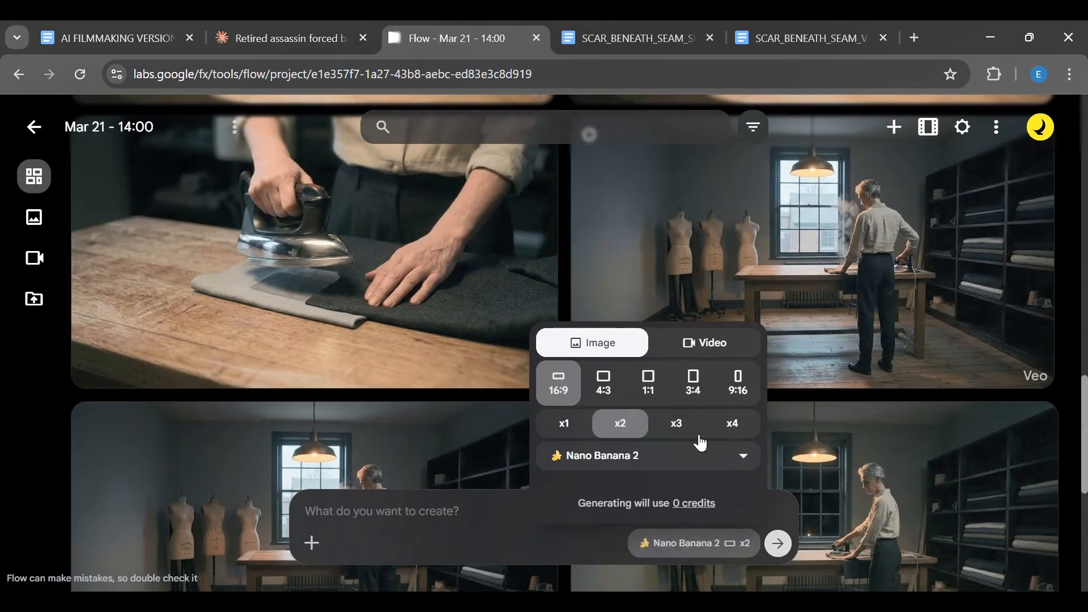
pyautogui.click(708, 345)
pyautogui.click(564, 440)
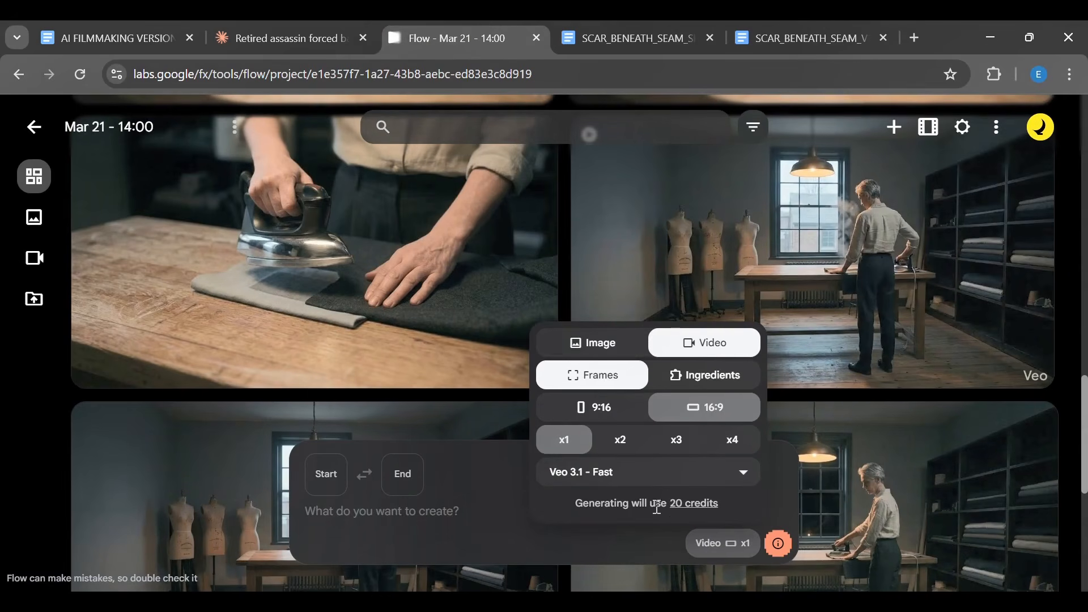
# Step: Assign S01SH01a as the video's start frame and the matching night-window workroom image as its end frame
pyautogui.scroll(-2, 328, 479)
pyautogui.click(530, 321)
pyautogui.click(510, 401)
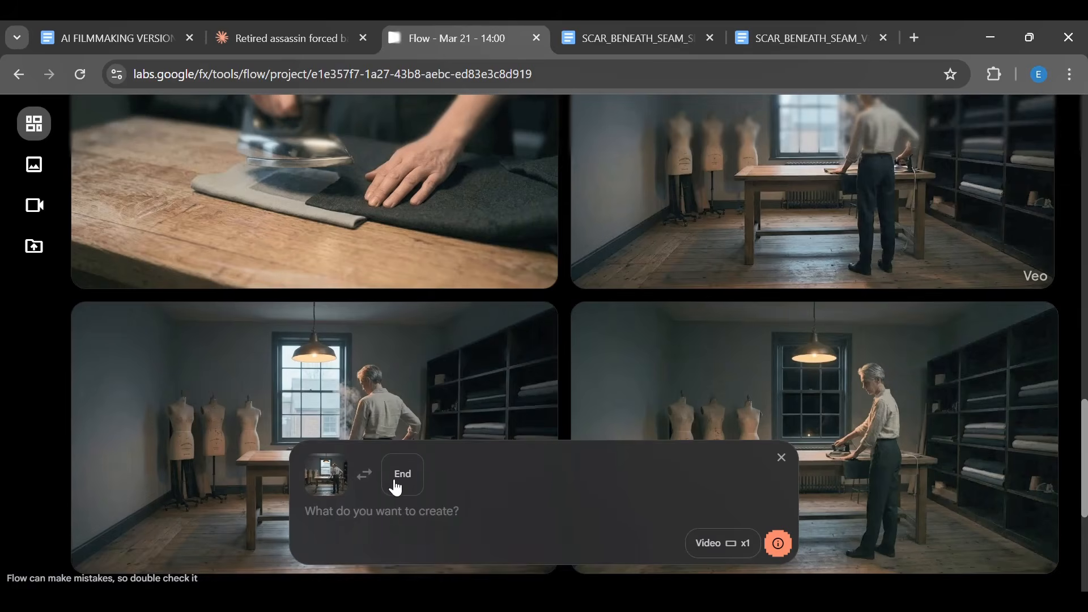
pyautogui.click(1035, 326)
pyautogui.click(1014, 407)
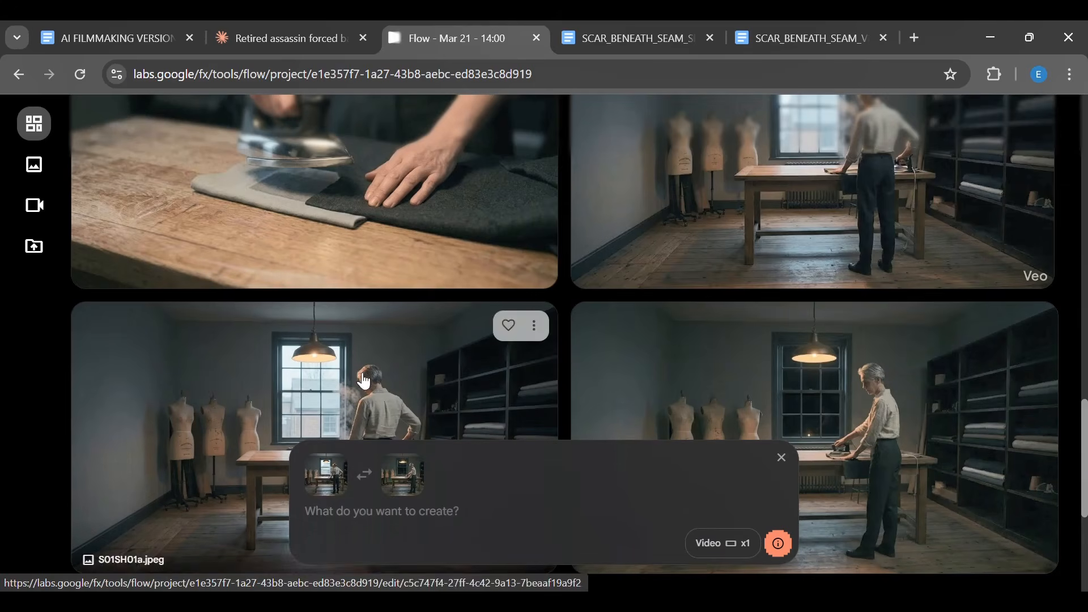
# Step: Copy the Scene 1 Shot 1 prompt from the video prompts document and paste it into Flow's video prompt
pyautogui.scroll(-1, 470, 357)
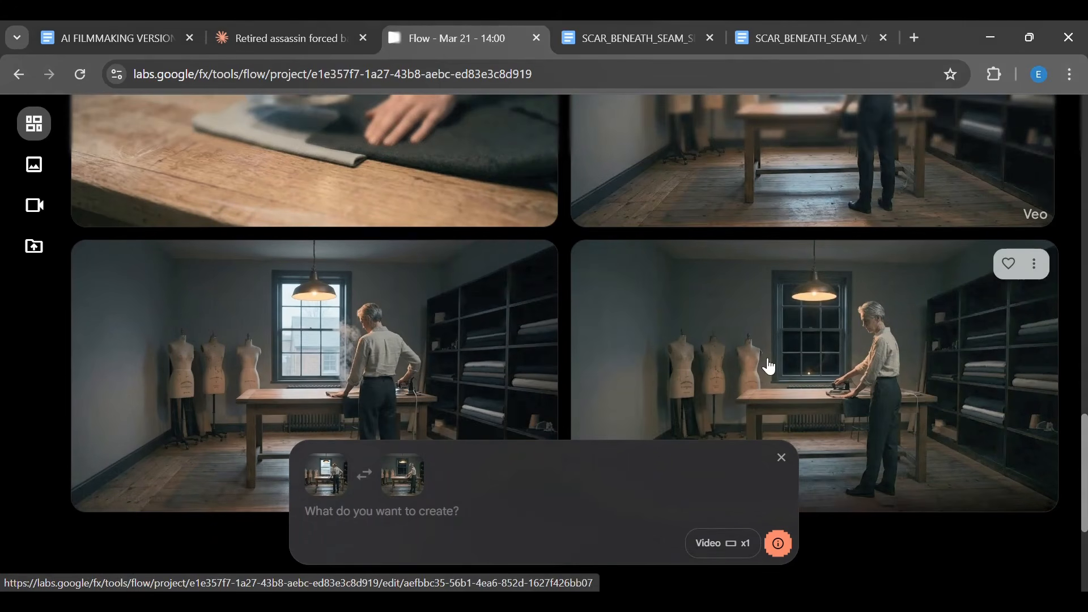
pyautogui.click(802, 38)
pyautogui.hotkey('ctrl', 'c')
pyautogui.click(451, 38)
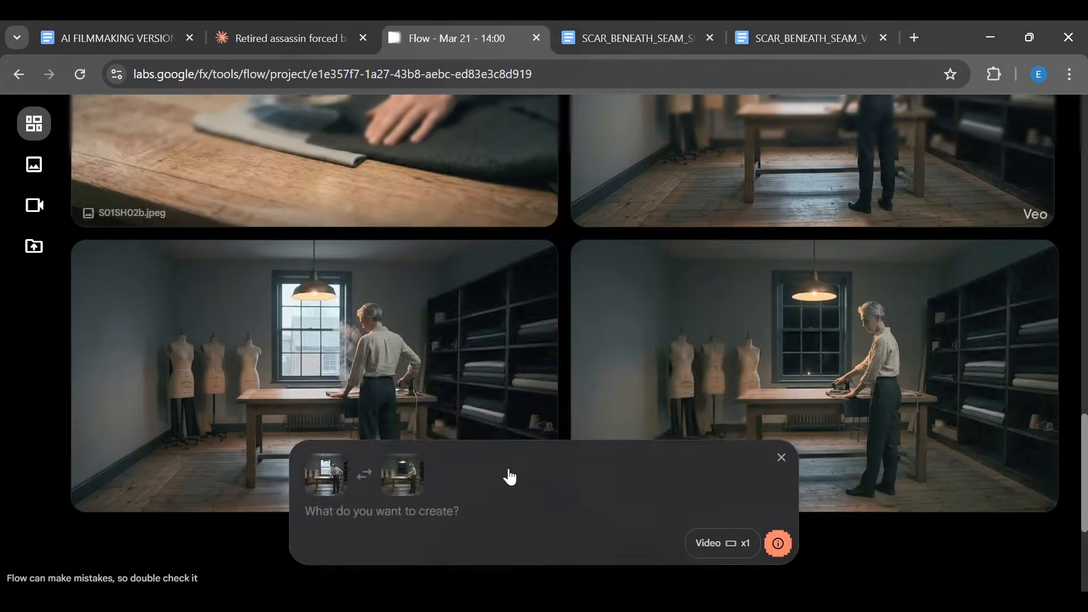
pyautogui.hotkey('ctrl', 'v')
pyautogui.hotkey('ctrl', 'a')
# Step: Watch the generated Woman ironing jacket steam clip, then return to the project and look over the neighbouring clips
pyautogui.click(781, 259)
pyautogui.moveTo(1083, 491); pyautogui.dragTo(1078, 448)
pyautogui.click(800, 298)
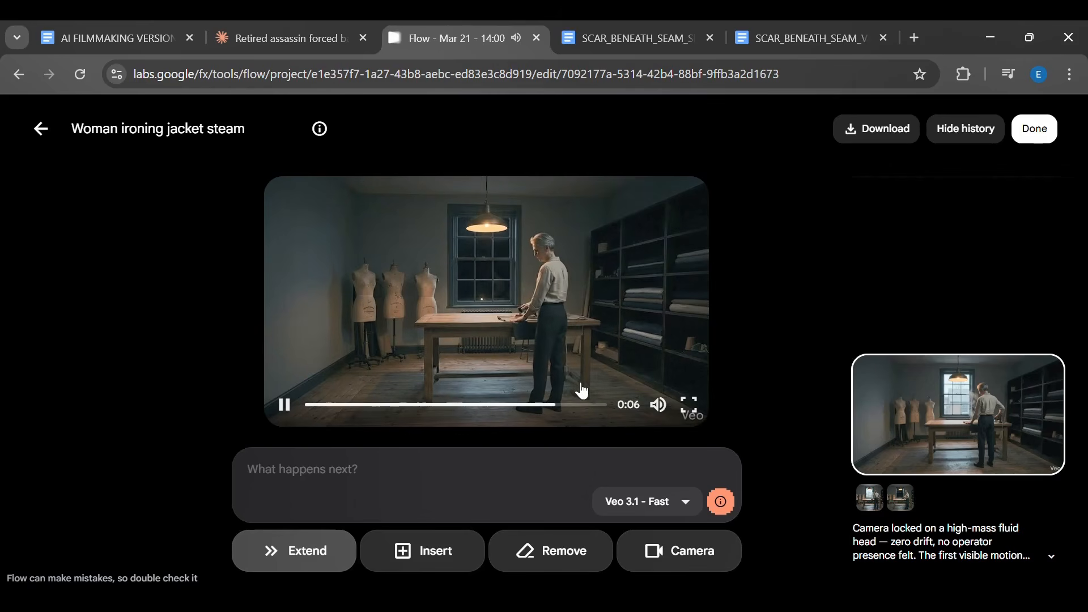
pyautogui.click(1034, 130)
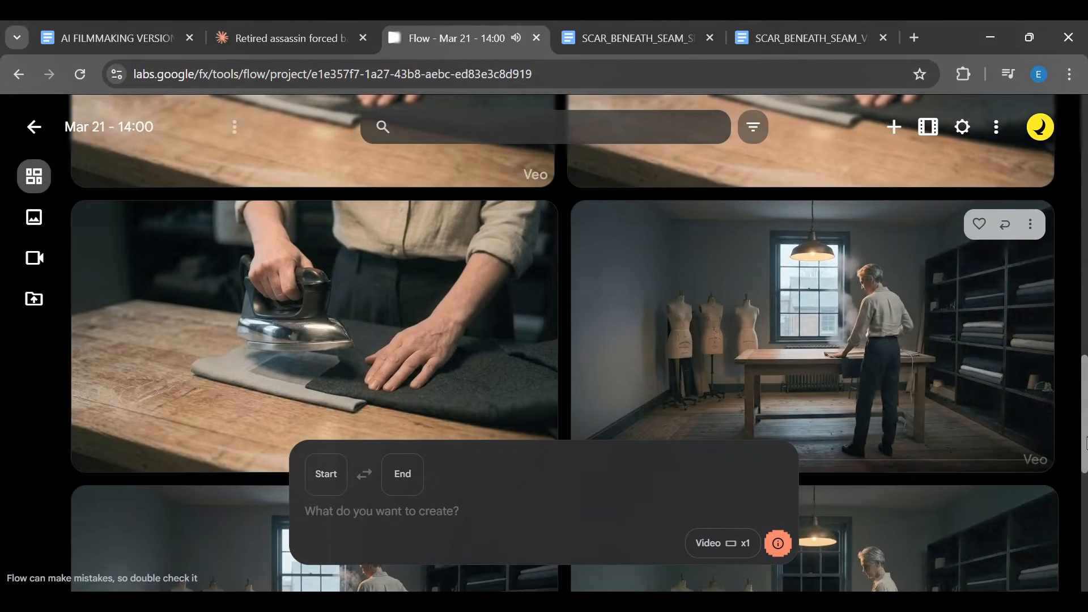
pyautogui.scroll(1, 1085, 428)
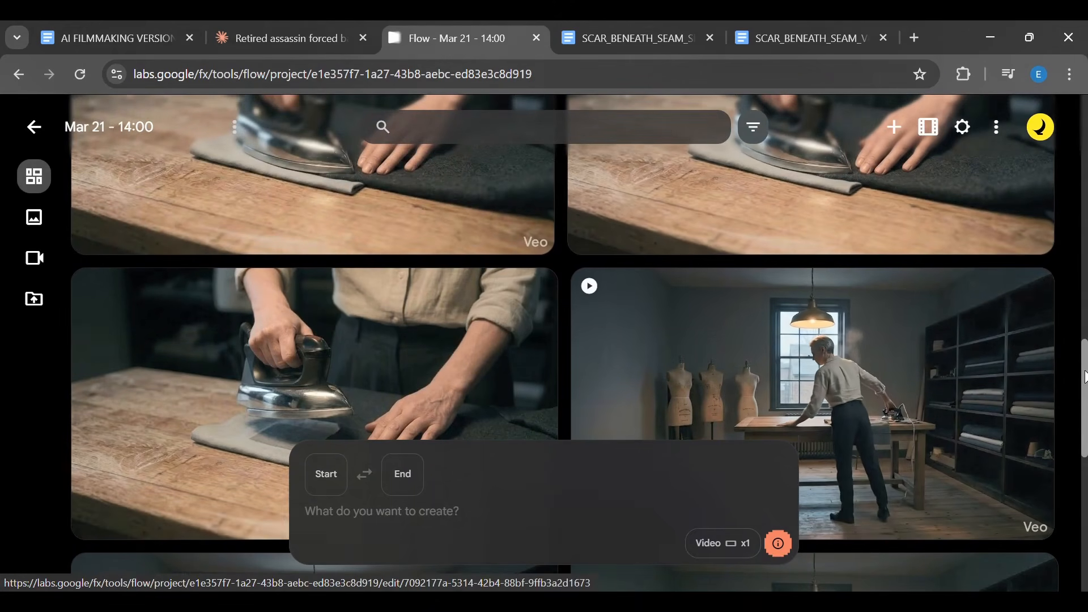
pyautogui.scroll(2, 1083, 351)
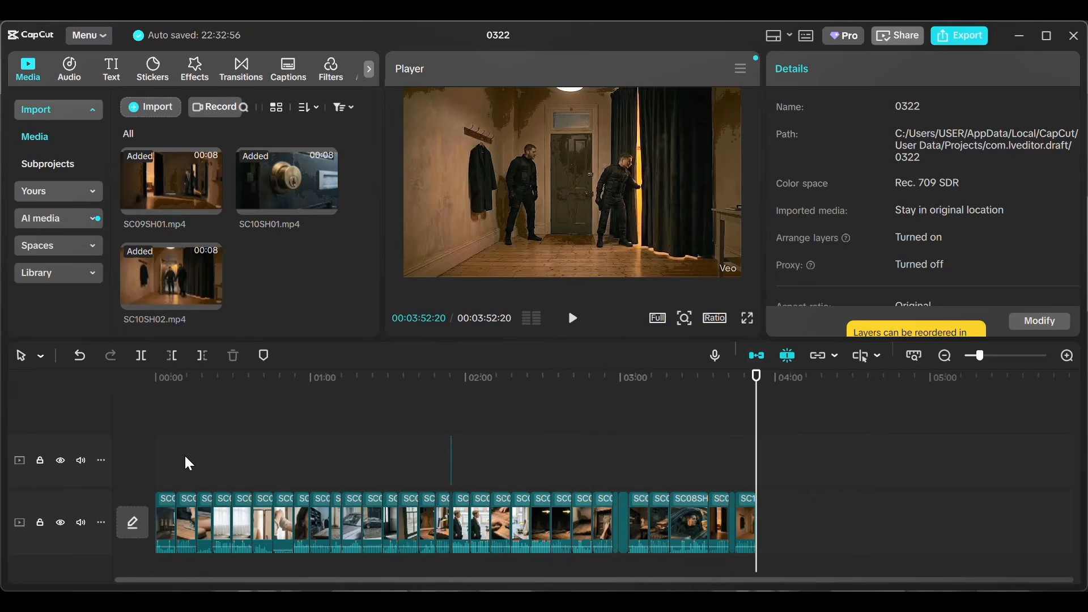
# Step: Switch to the CapCut project 0322, return the playhead to the start of the timeline and play the assembled film
pyautogui.click(196, 436)
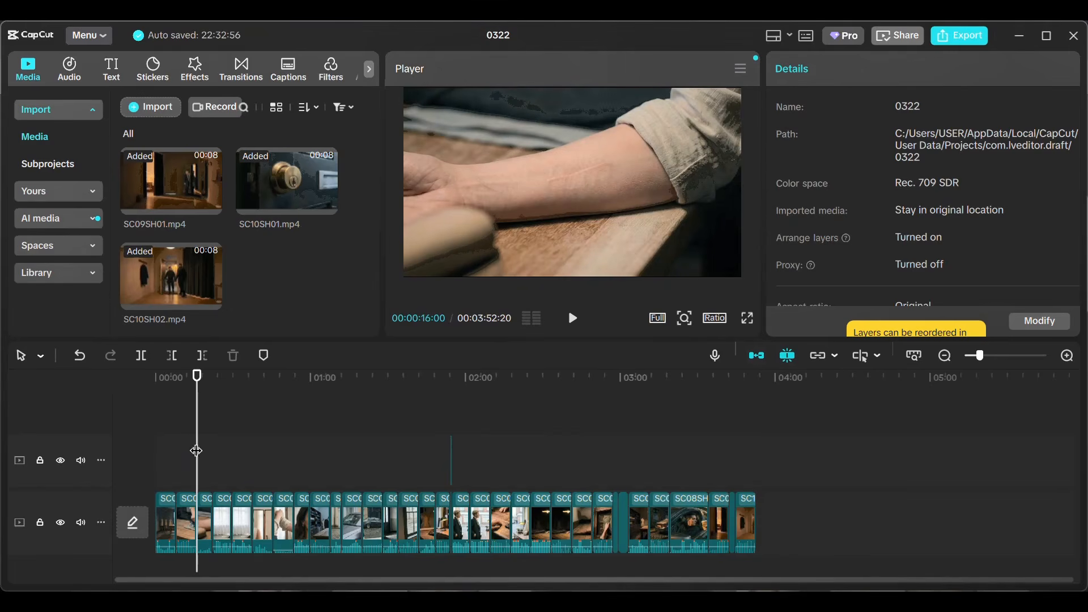
pyautogui.click(133, 449)
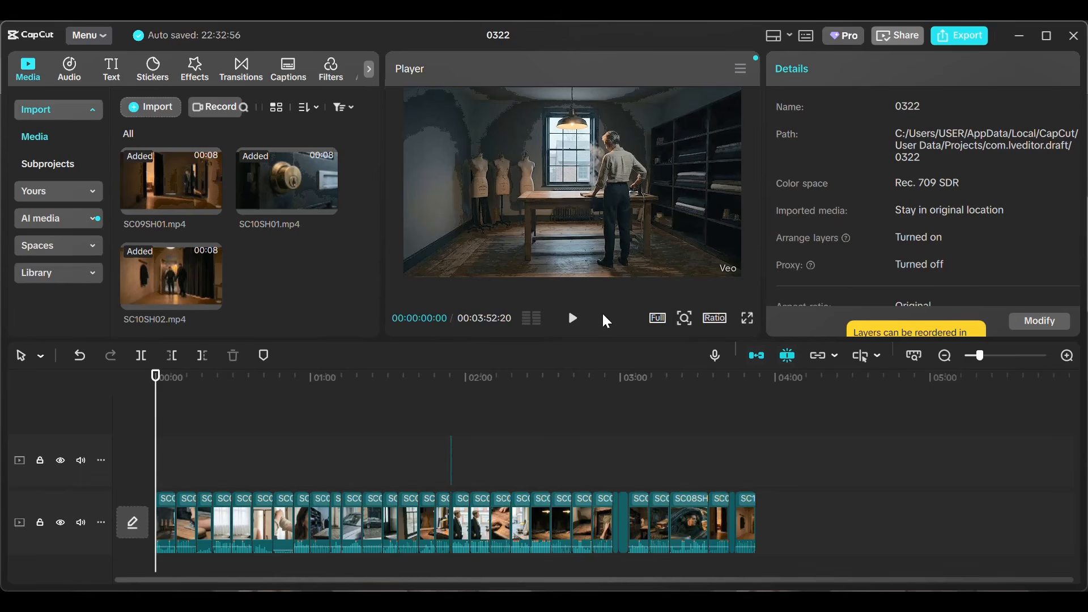
pyautogui.click(573, 318)
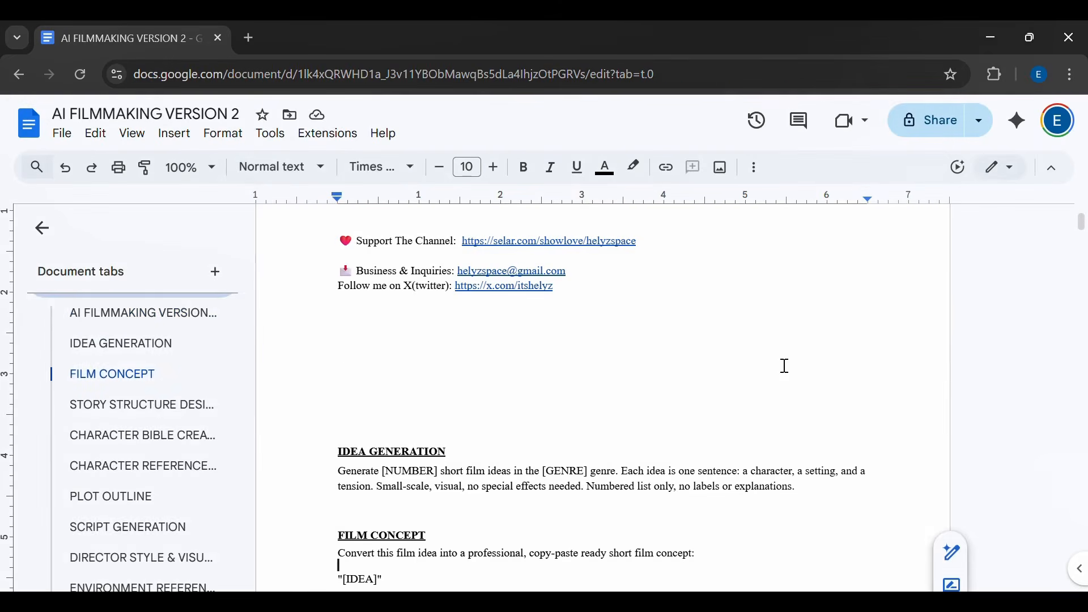
# Step: Return to the AI FILMMAKING VERSION 2 document, review its title and support links, and go to the IDEA GENERATION heading
pyautogui.doubleClick(785, 366)
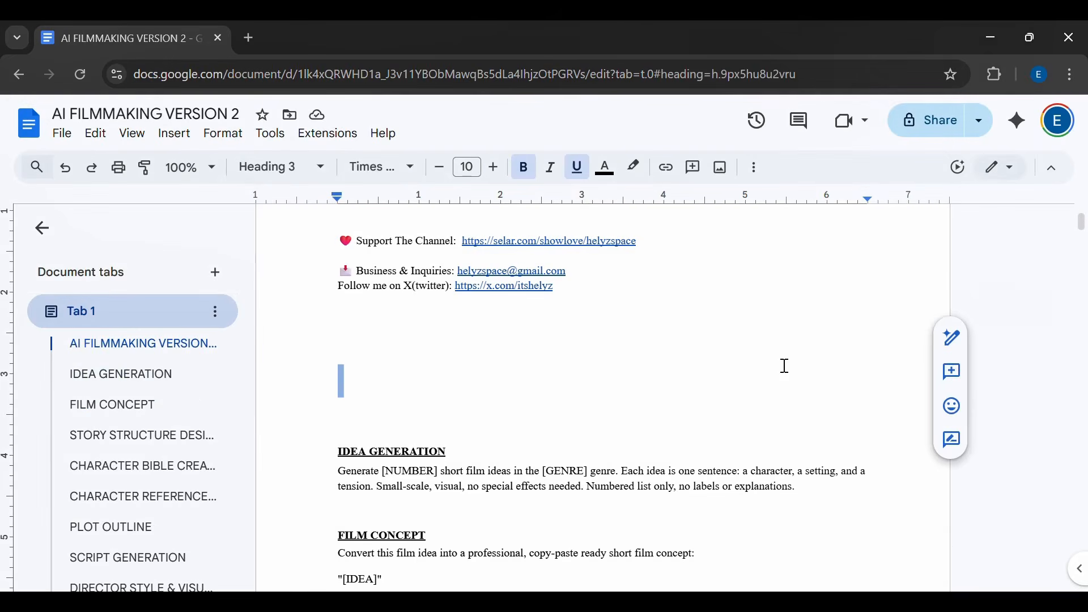
pyautogui.press('Up')
pyautogui.press('Up')
pyautogui.press('Up')
pyautogui.press('Up')
pyautogui.press('Up')
pyautogui.press('Up')
pyautogui.press('Up')
pyautogui.press('Up')
pyautogui.press('Up')
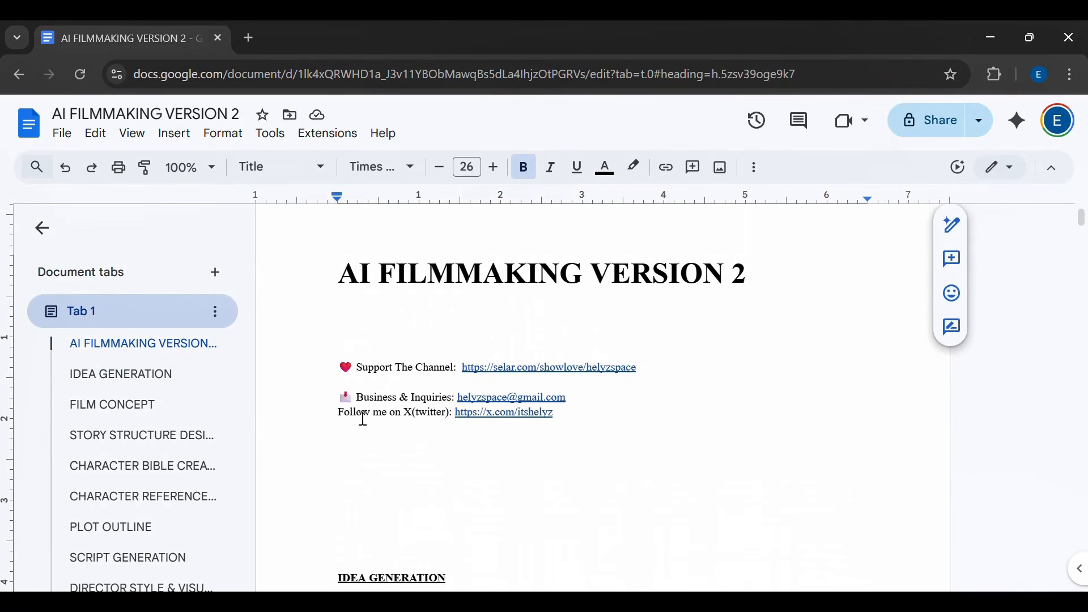
pyautogui.click(351, 444)
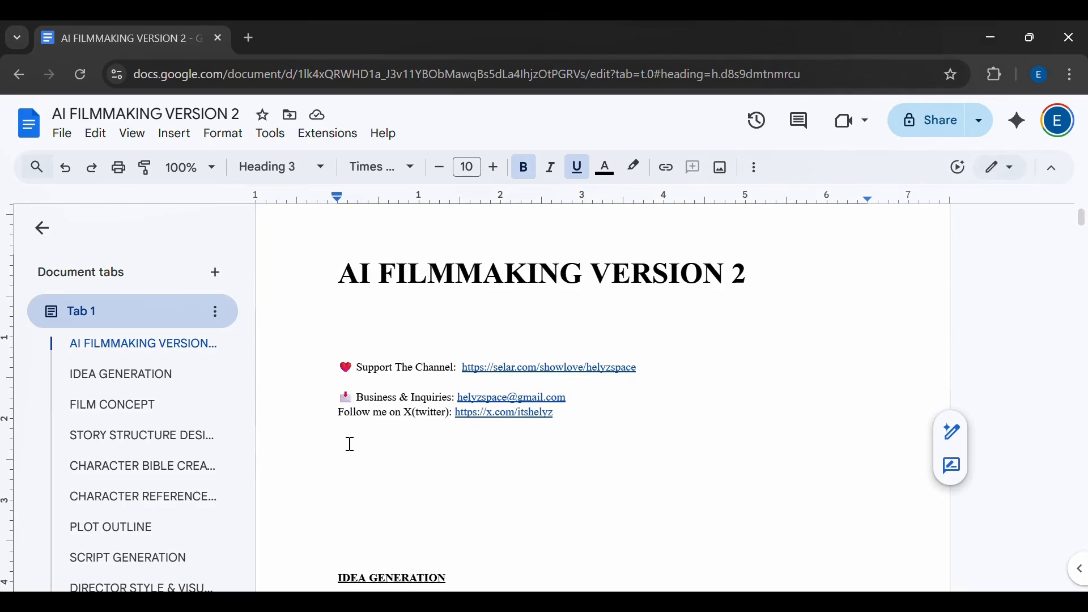
pyautogui.click(357, 523)
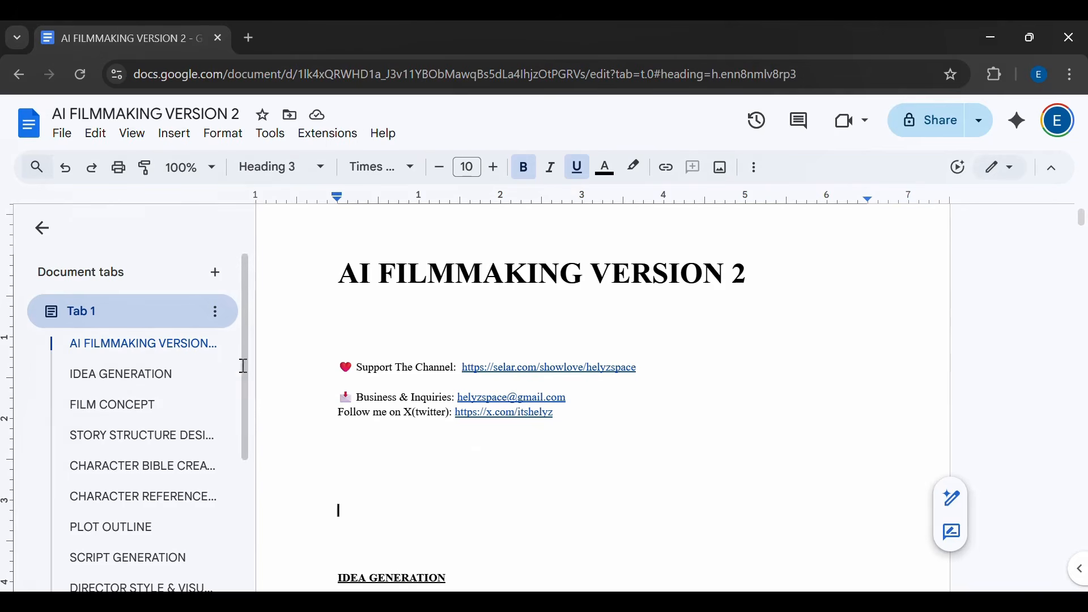
pyautogui.click(122, 375)
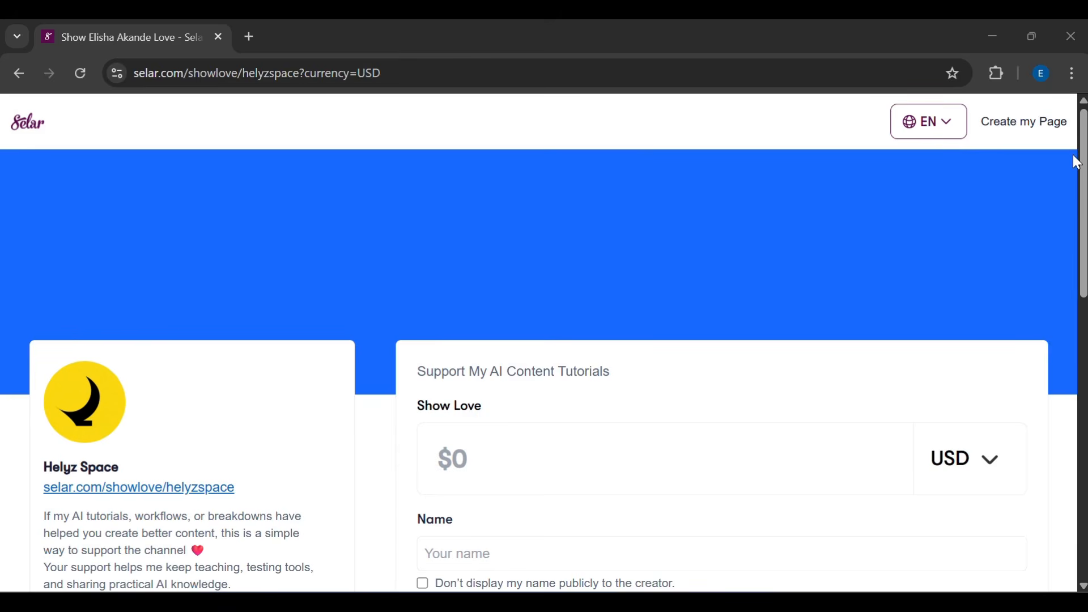
# Step: Switch to the channel's Selar support page and look through its donation form and social media links
pyautogui.scroll(-4, 1077, 163)
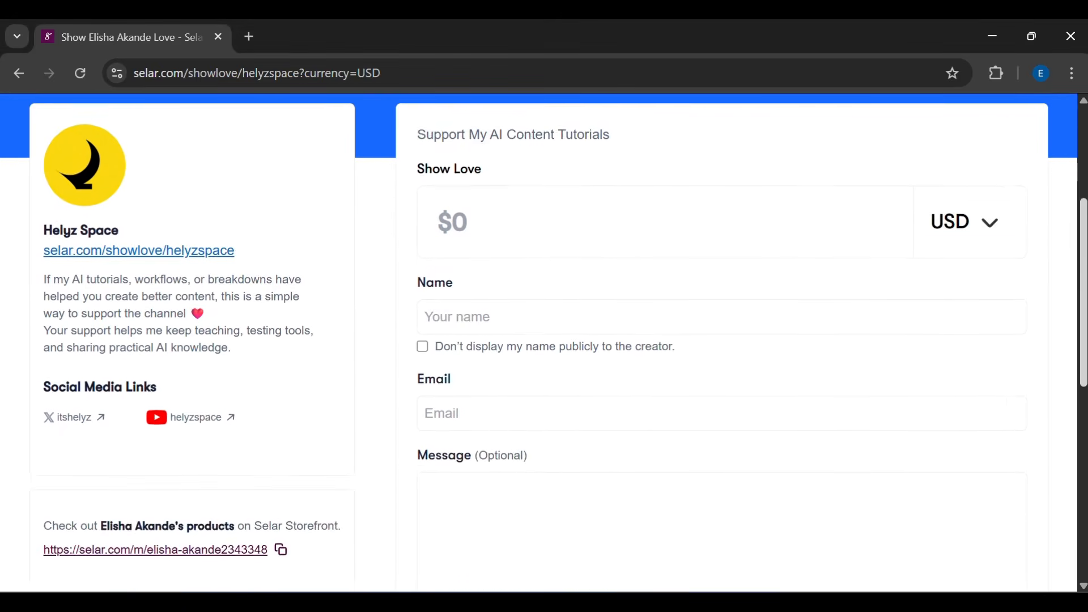
pyautogui.scroll(-2, 719, 340)
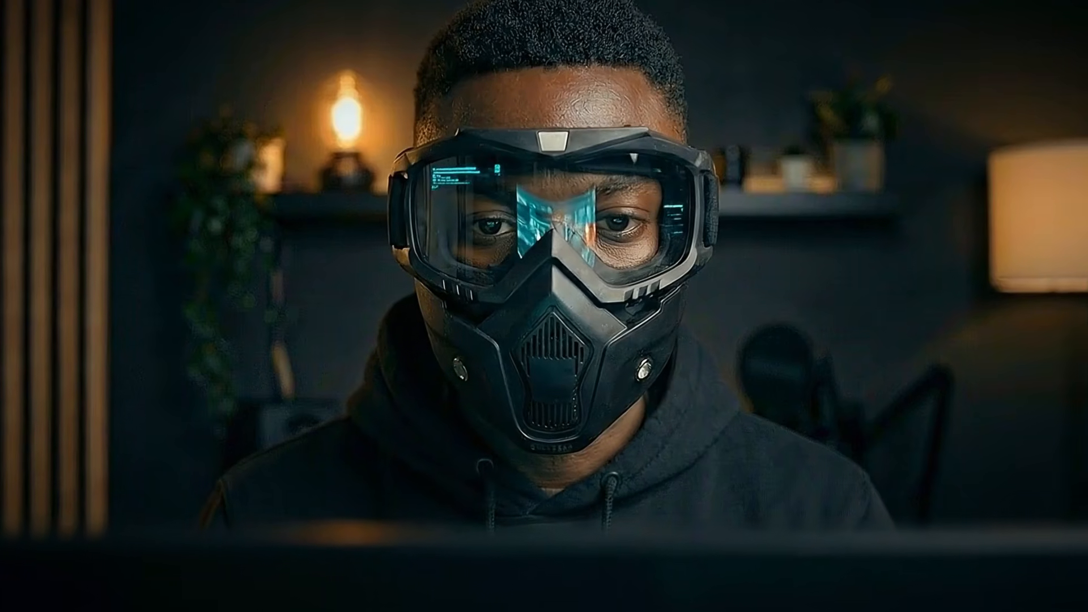